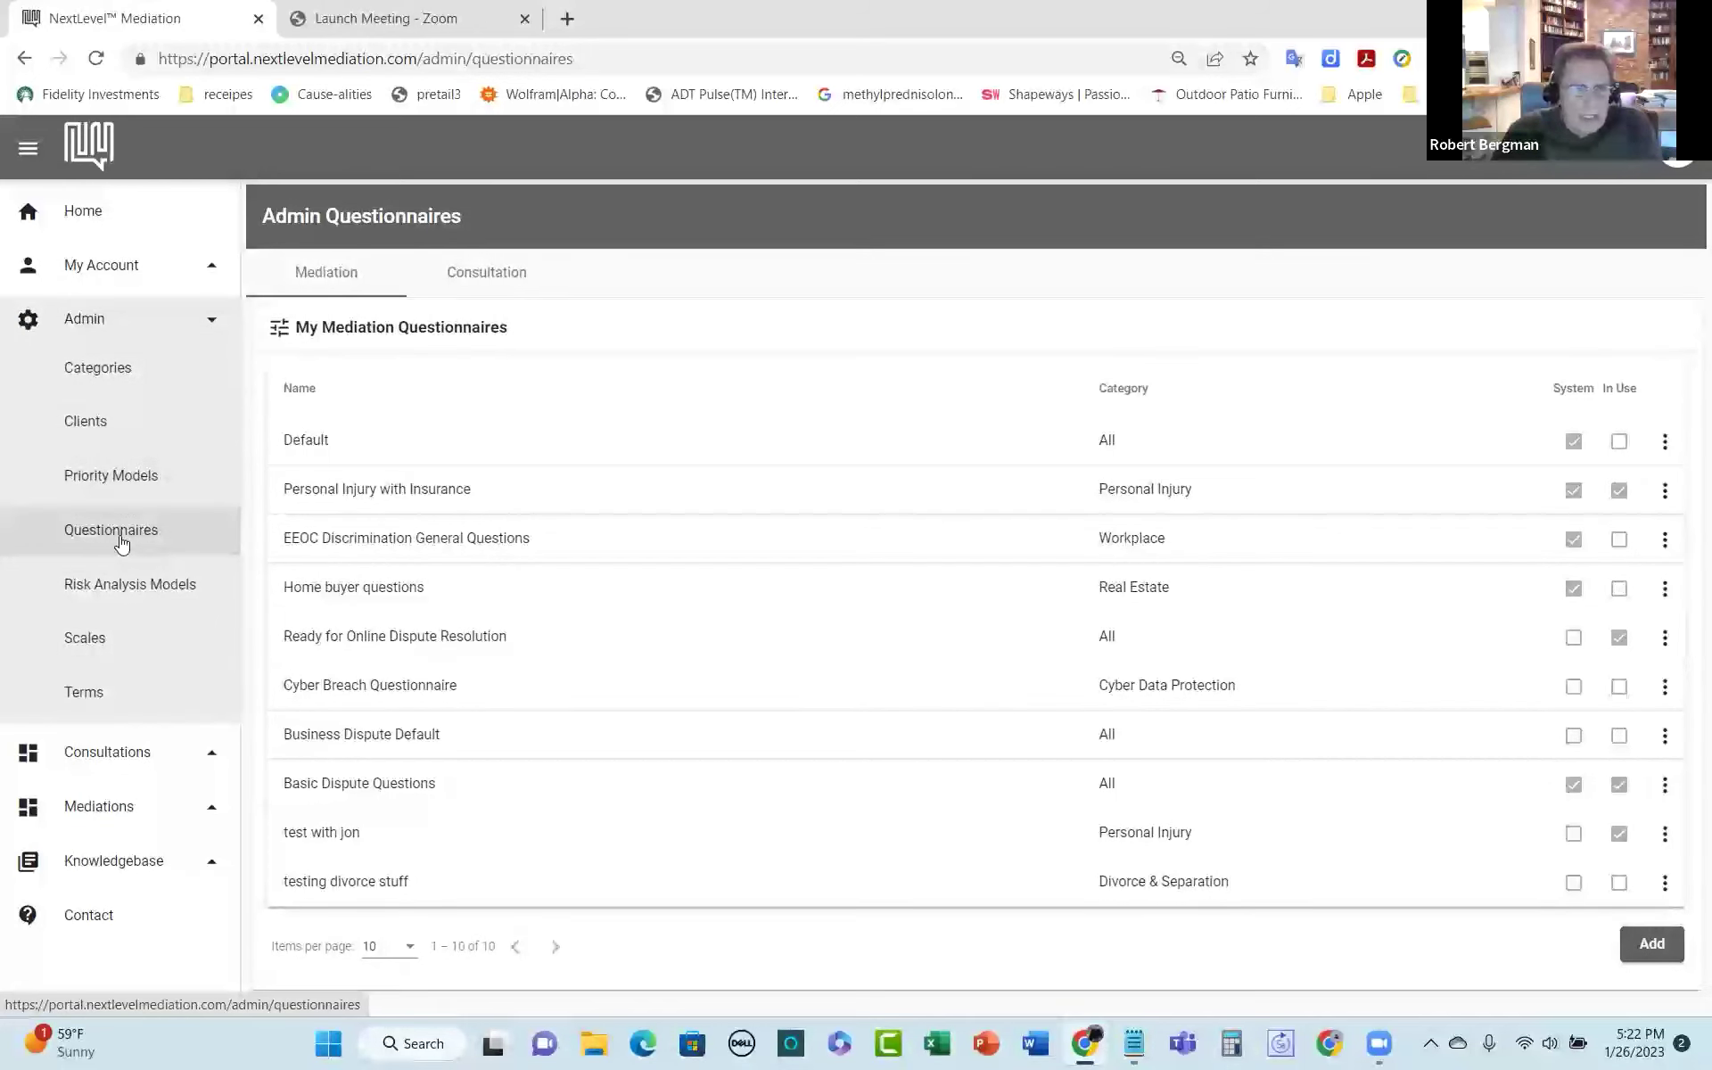
Step: Start a new mediation questionnaire and set its category to Construction
left_click(1648, 947)
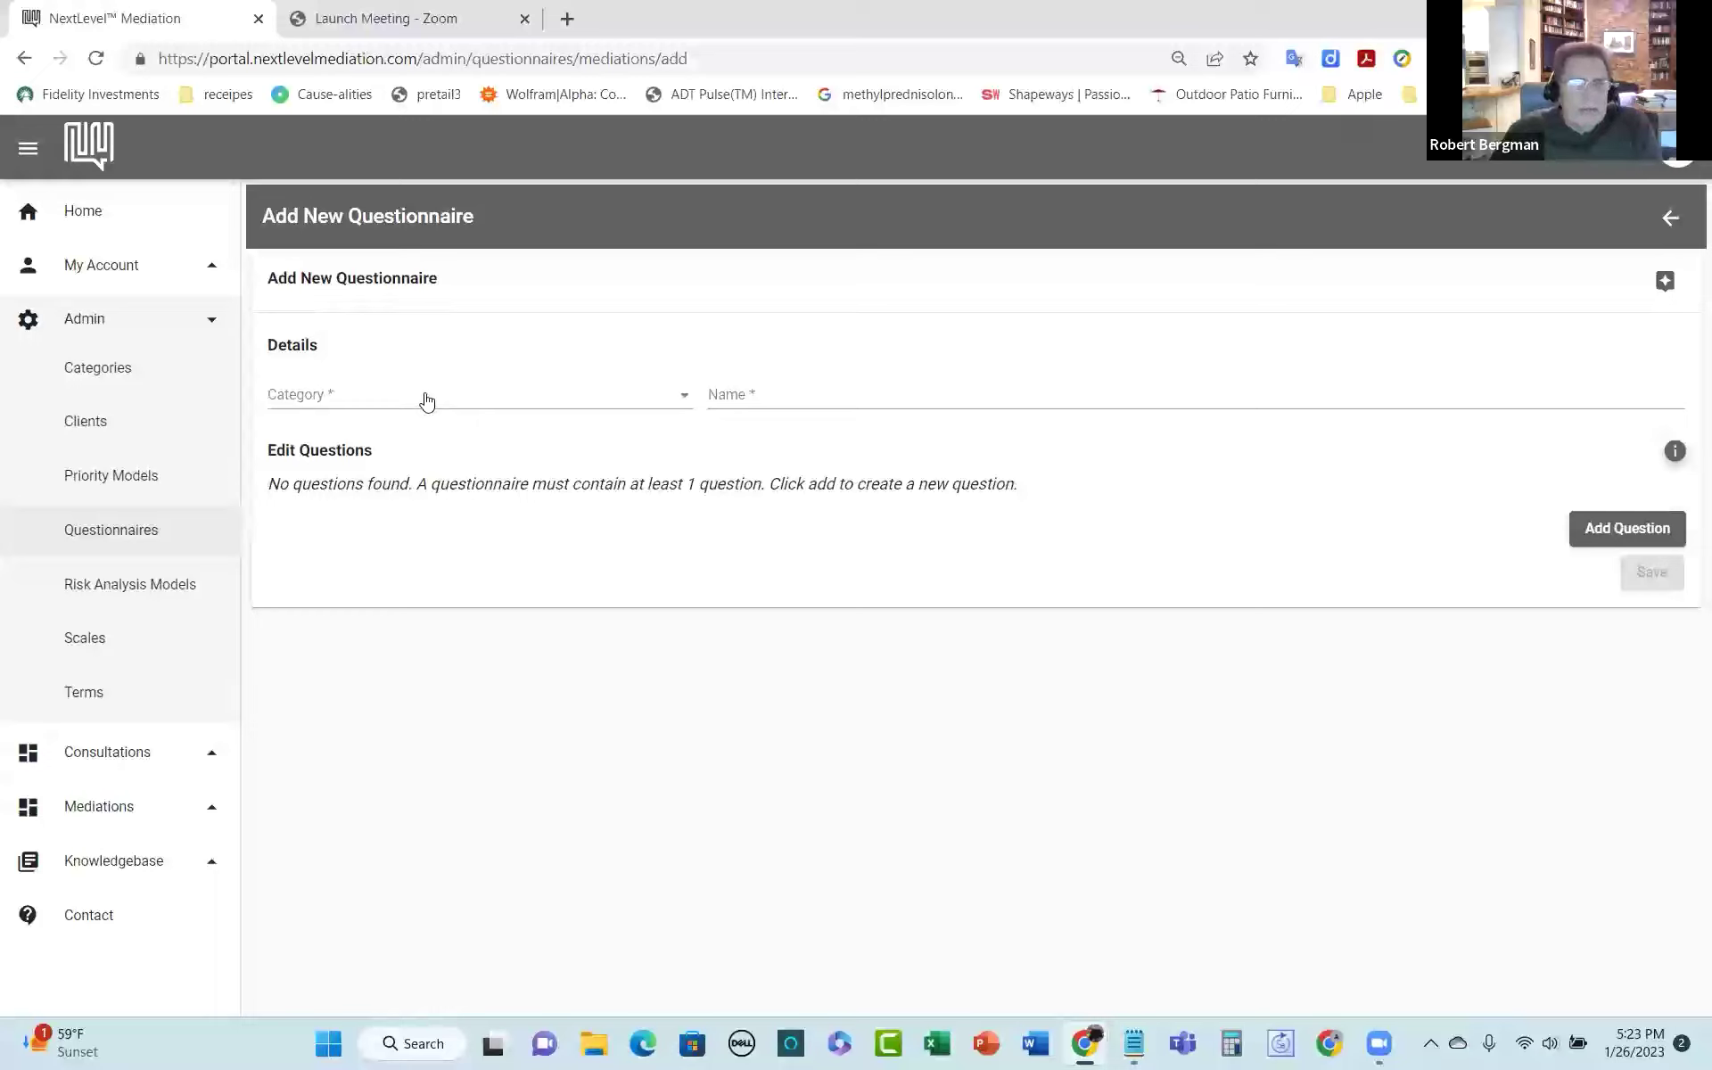
left_click(426, 401)
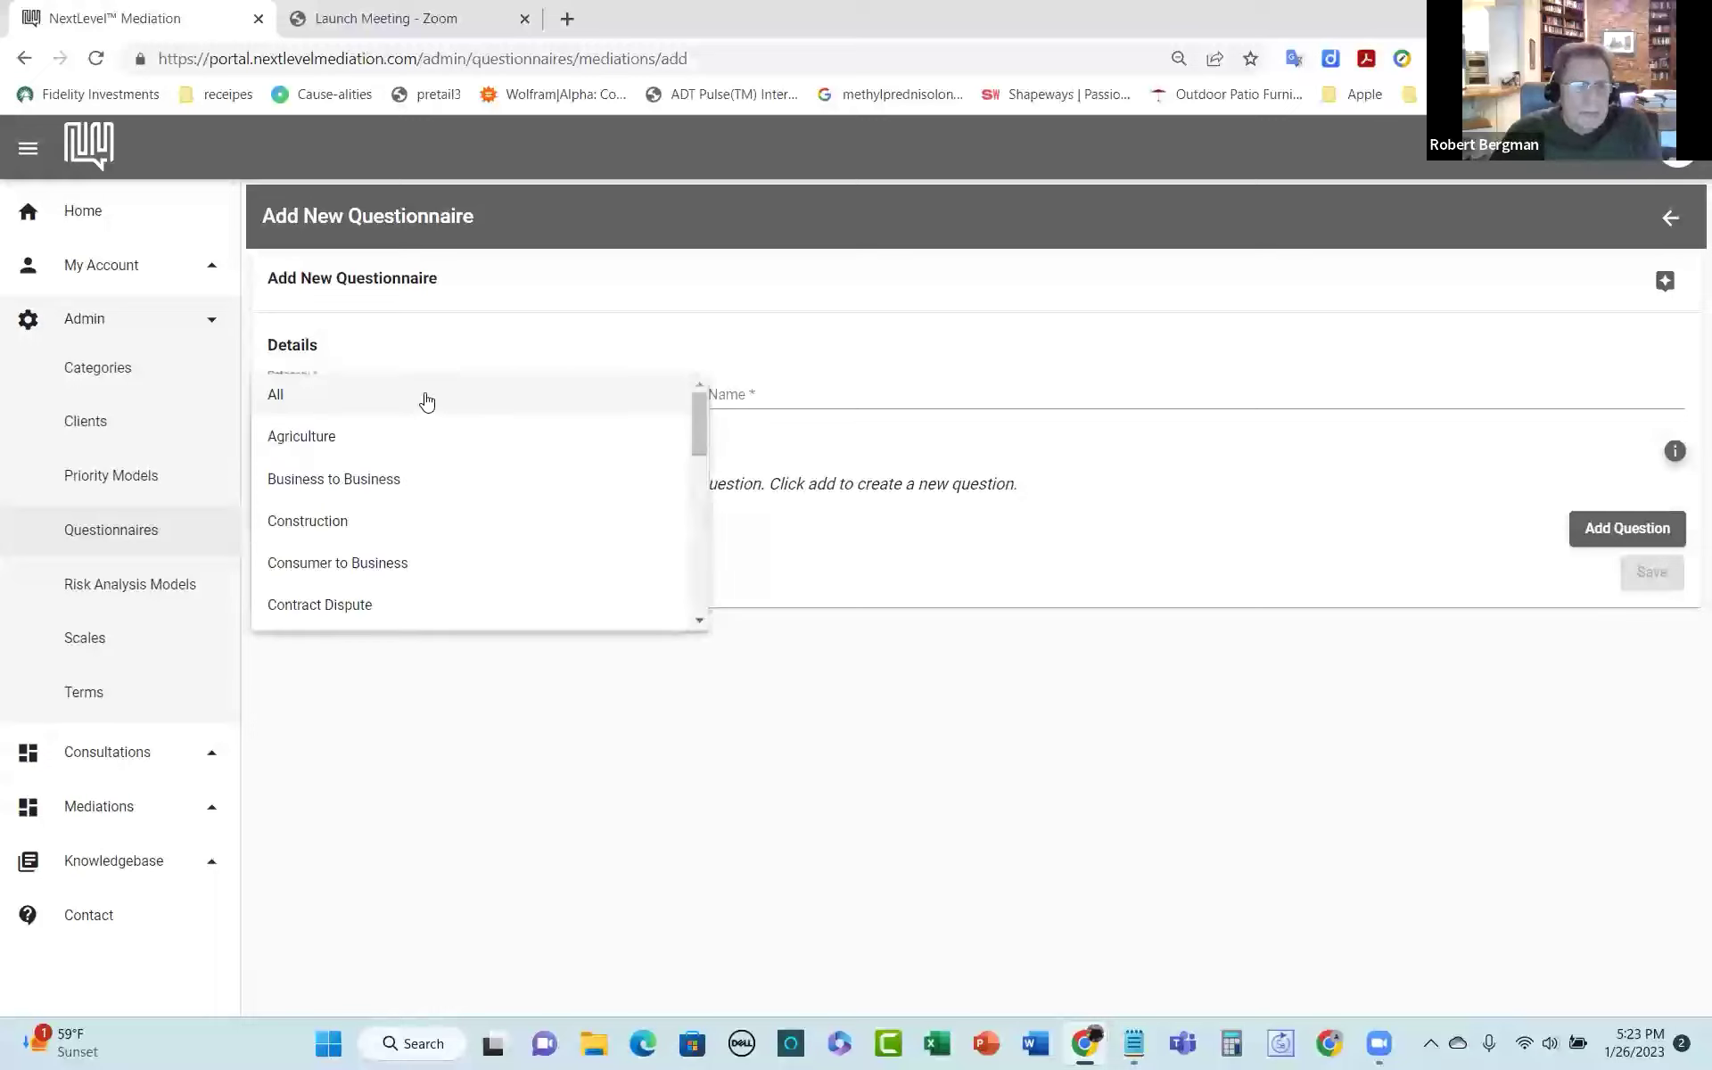
left_click(325, 533)
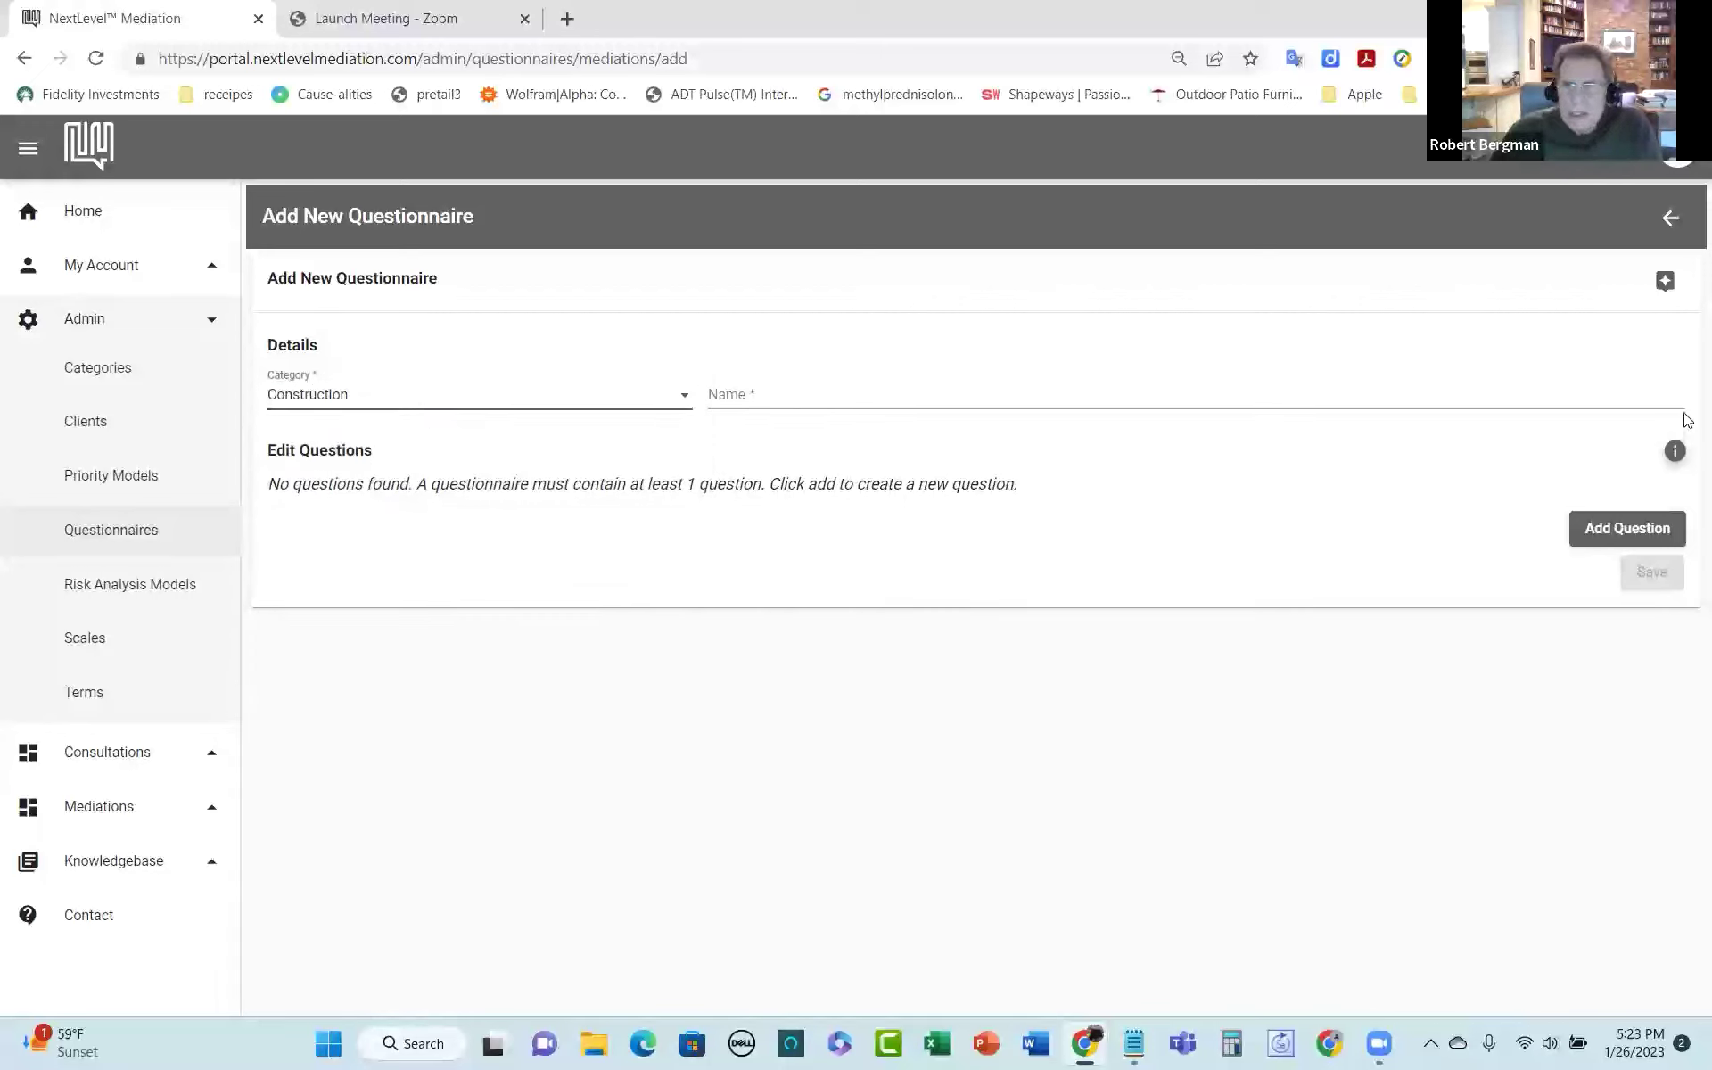
Step: Clear the Assisted Intelligence search and request mediation question suggestions for "a building owner claims contractor delays caused a major revenue loss"
left_click(1664, 283)
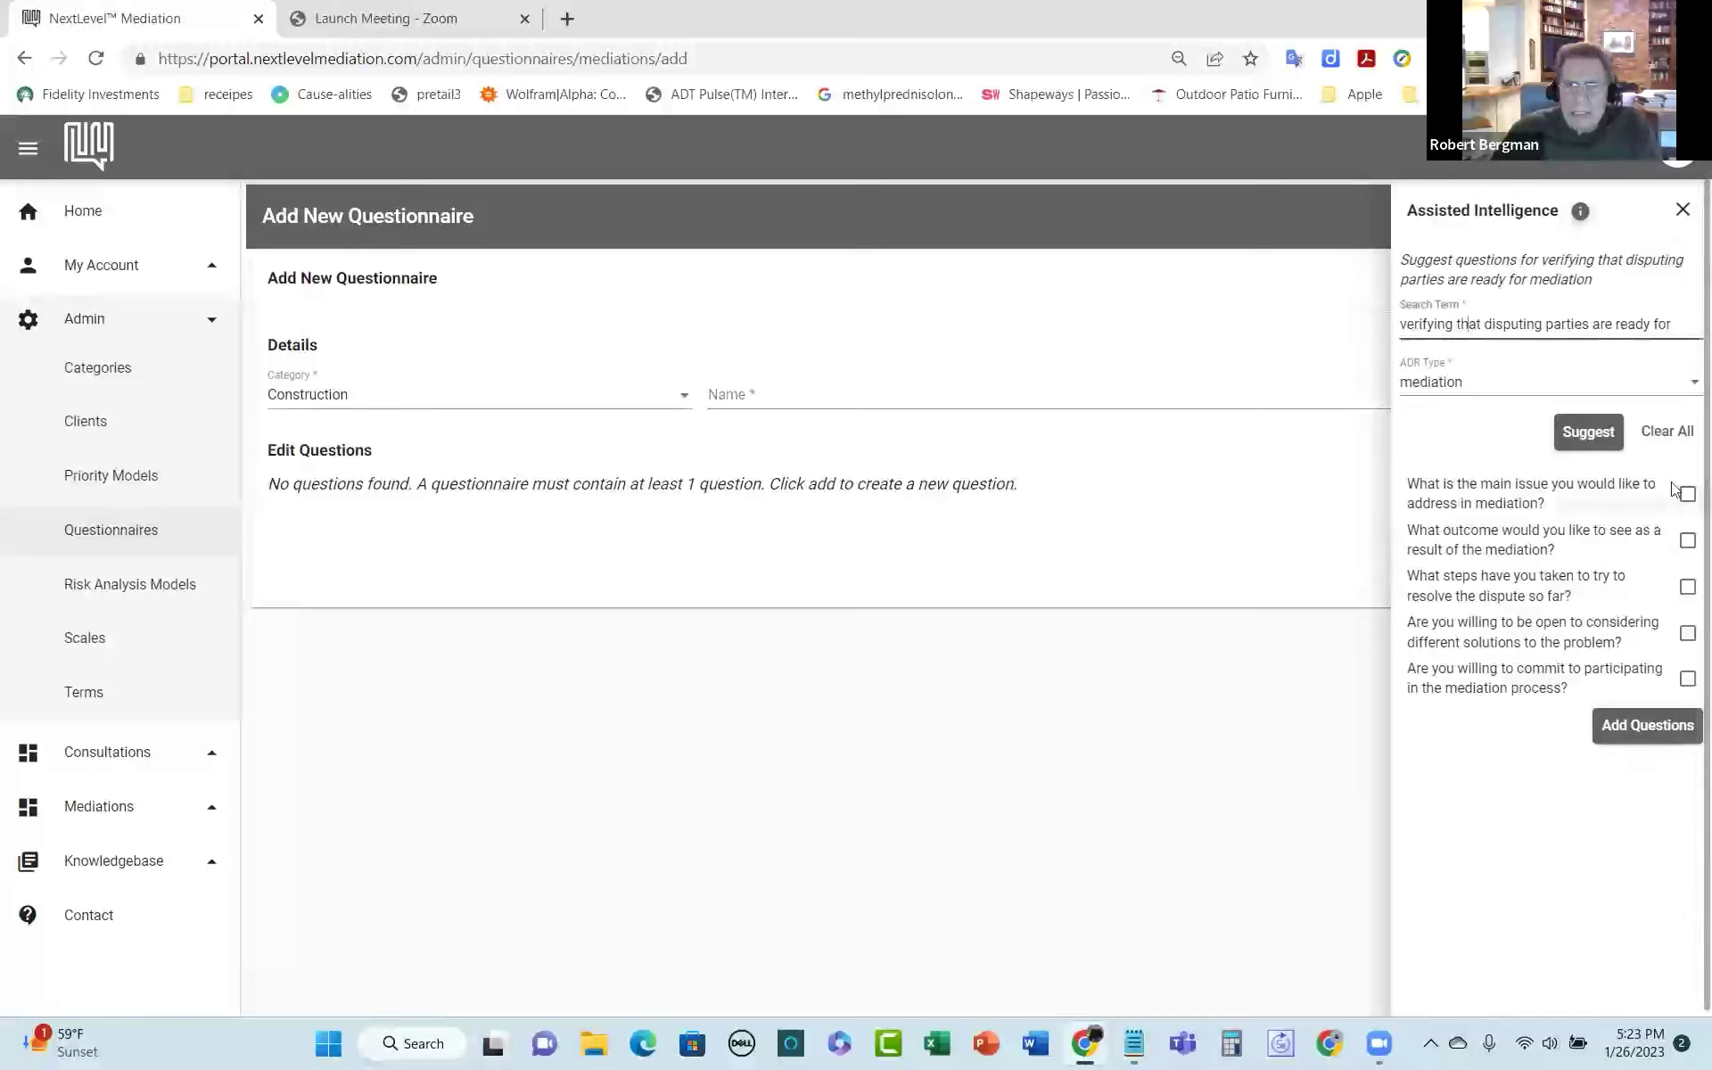
left_click(1667, 431)
left_click(1505, 303)
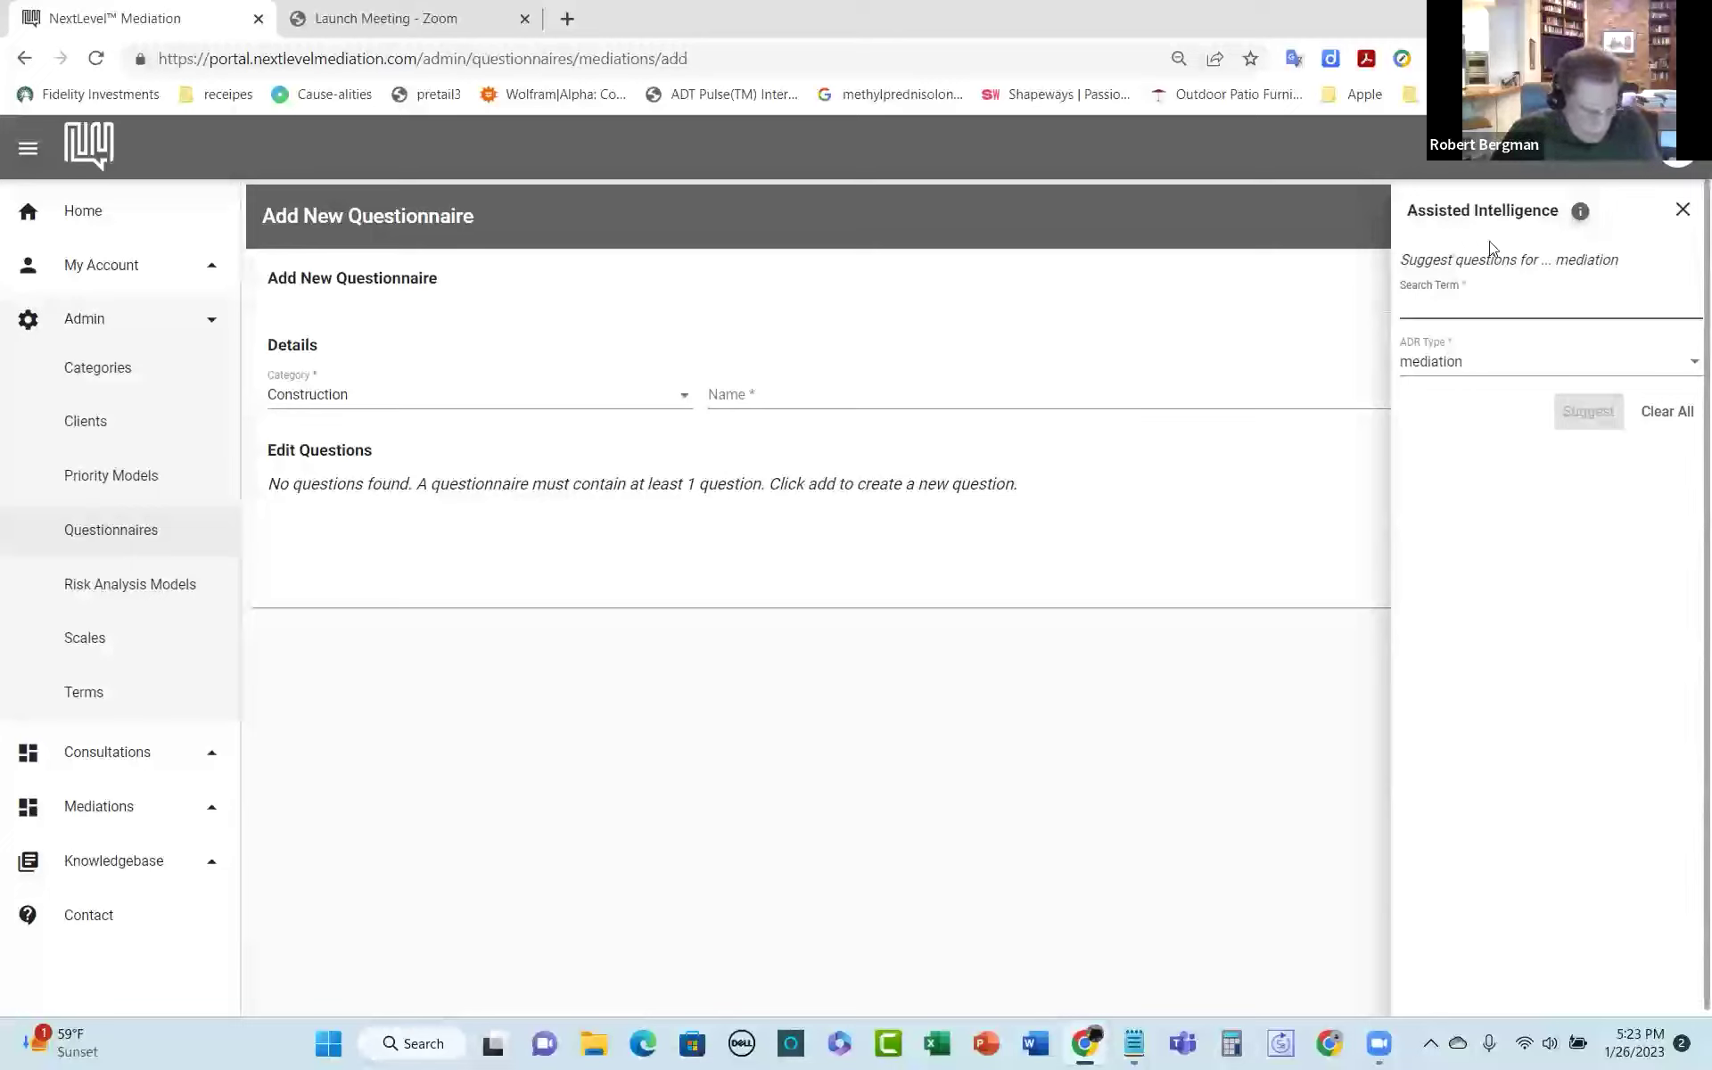
type("a building owner claims contractor delays caused a major revenue loss")
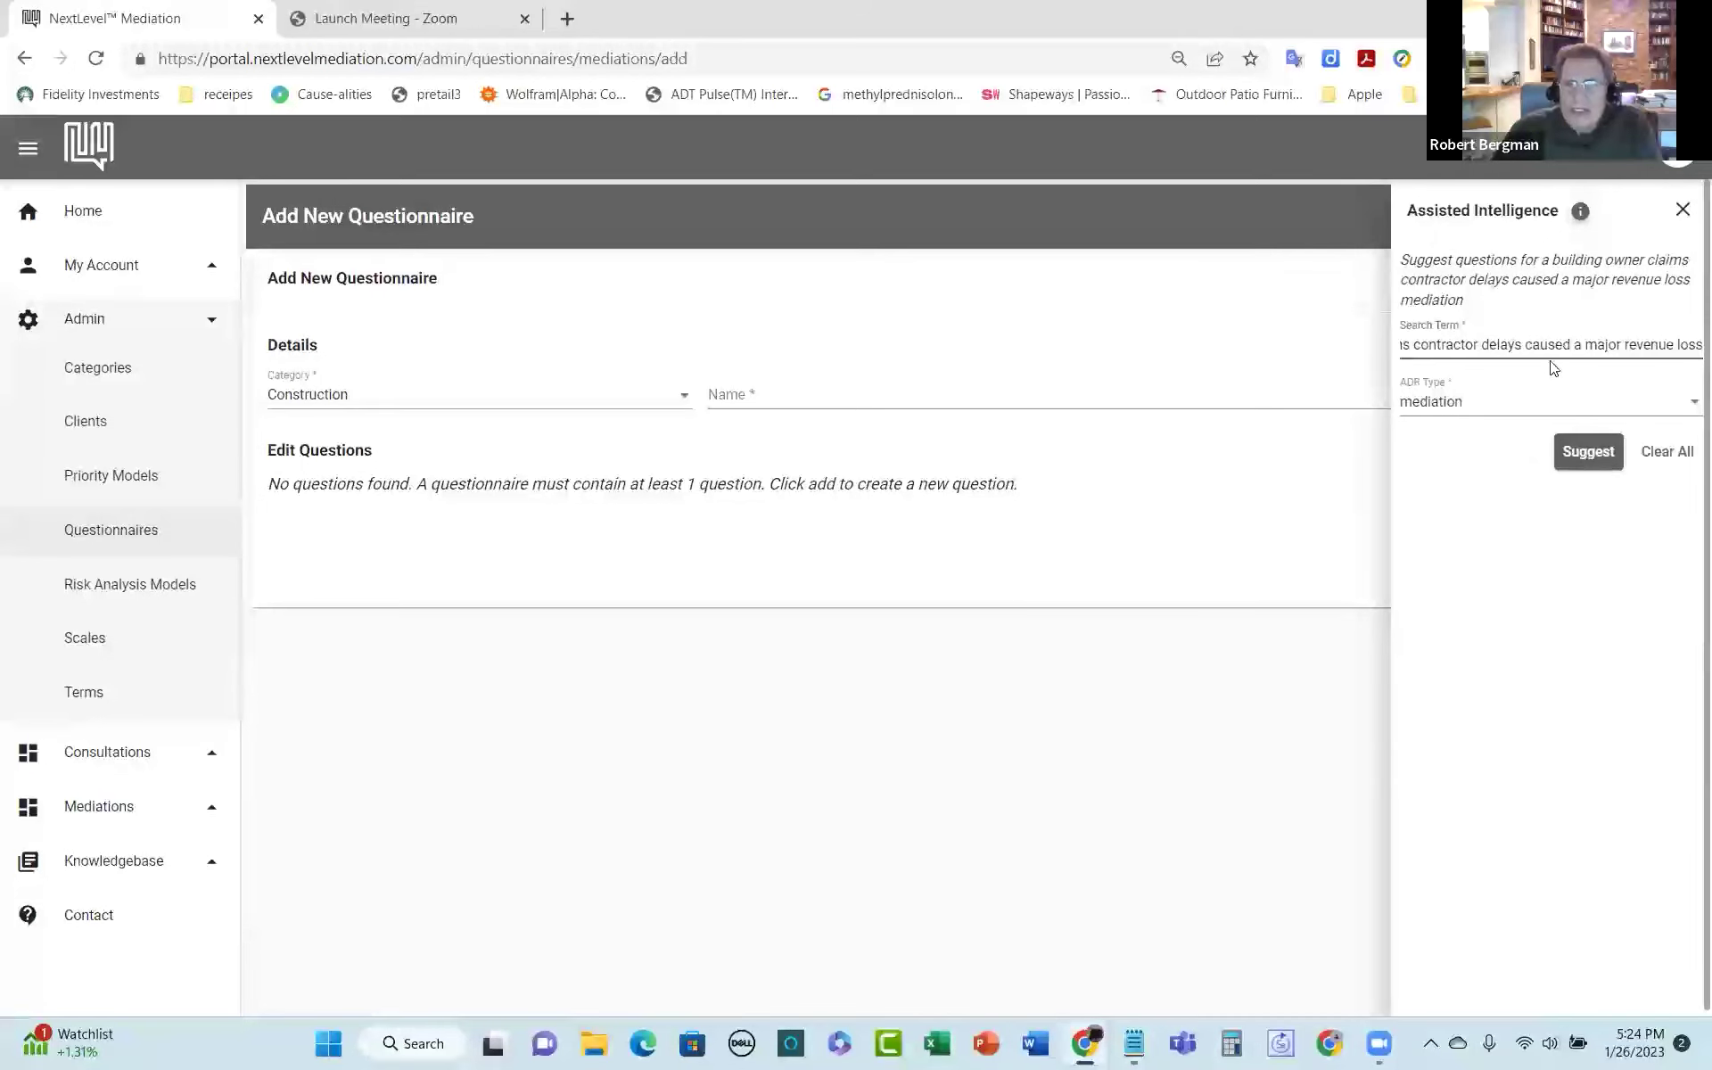
left_click(1596, 453)
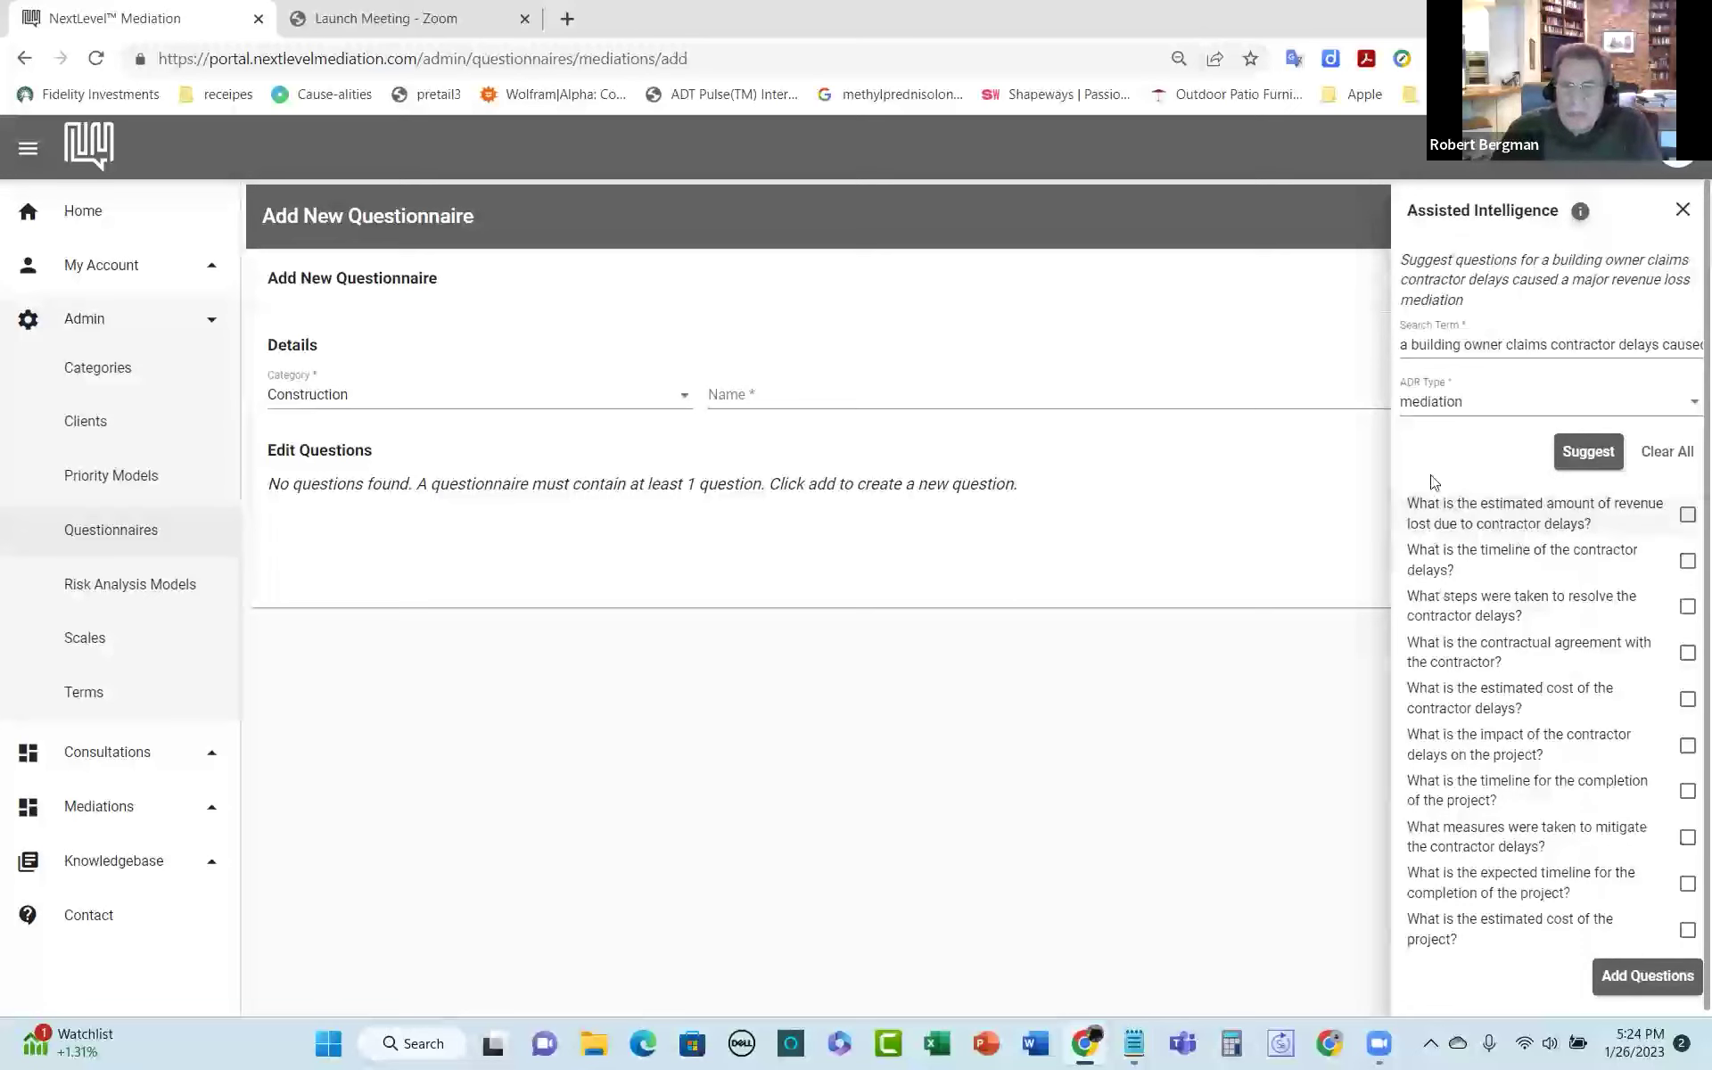
Step: Add all suggested questions to the questionnaire except the two about the project's completion timeline, and close the Assisted Intelligence suggestions
scroll(1490, 419, "down", 1)
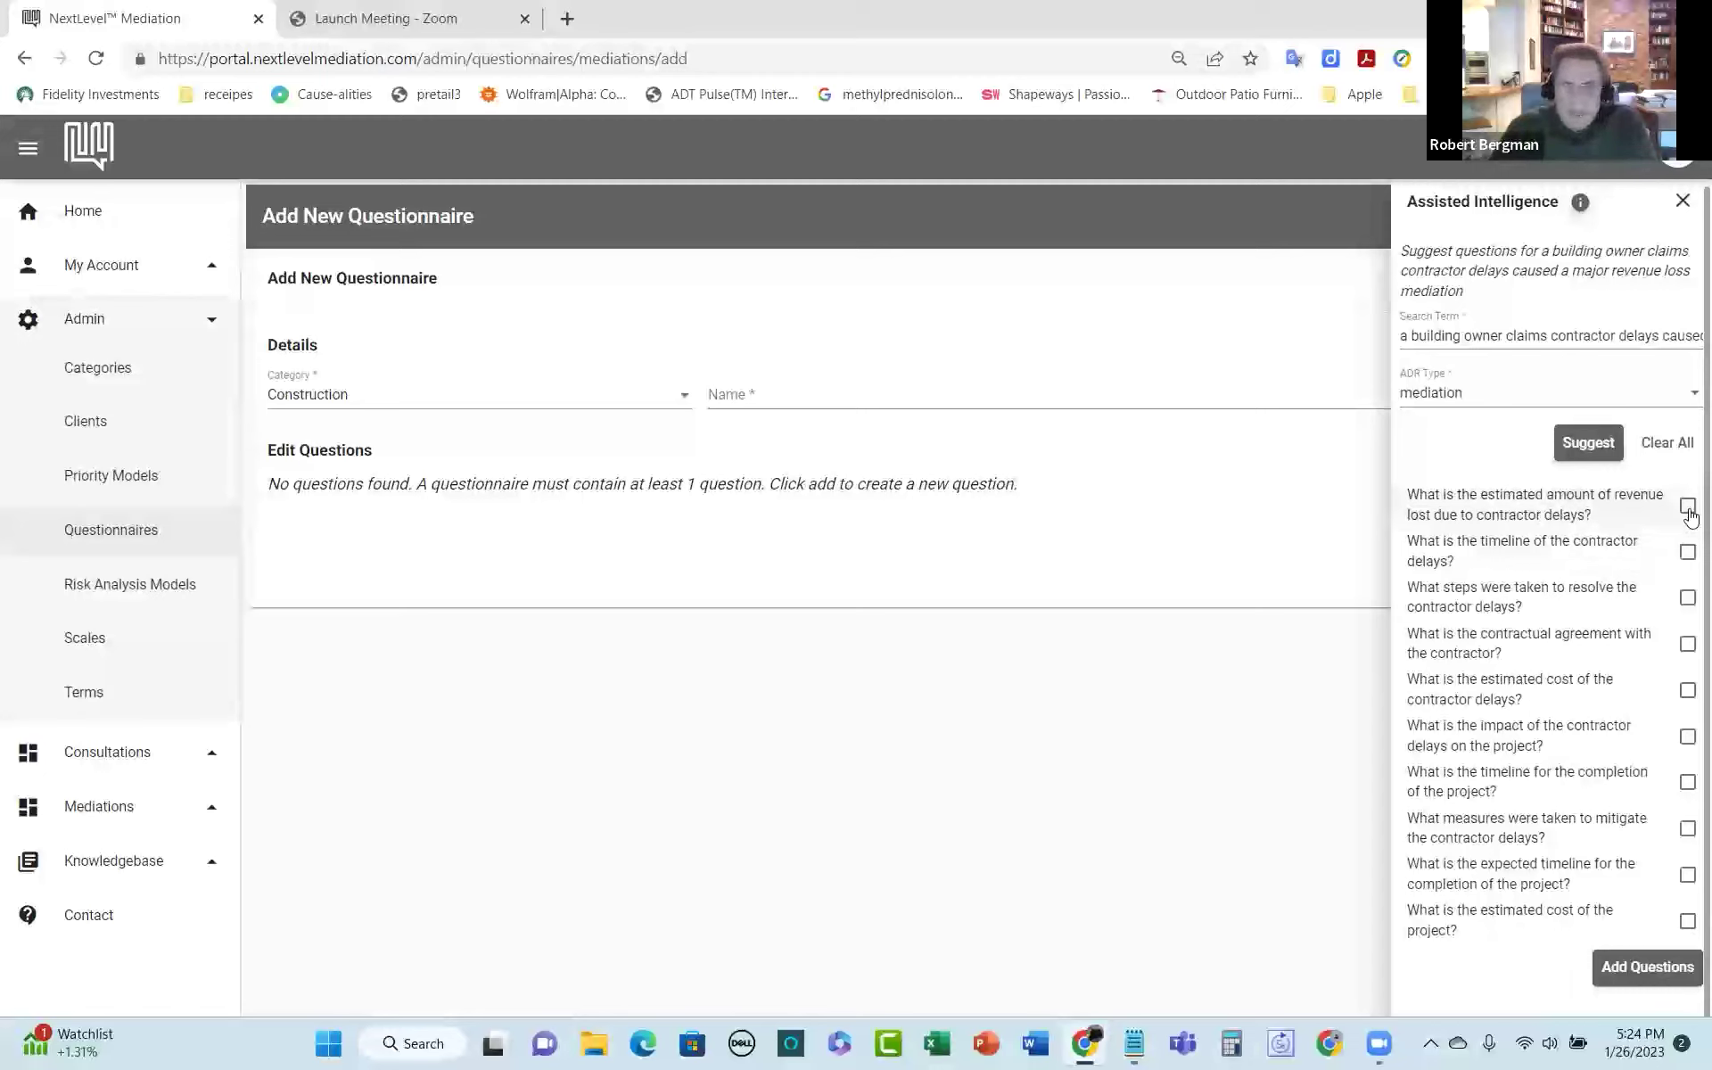
left_click(1688, 508)
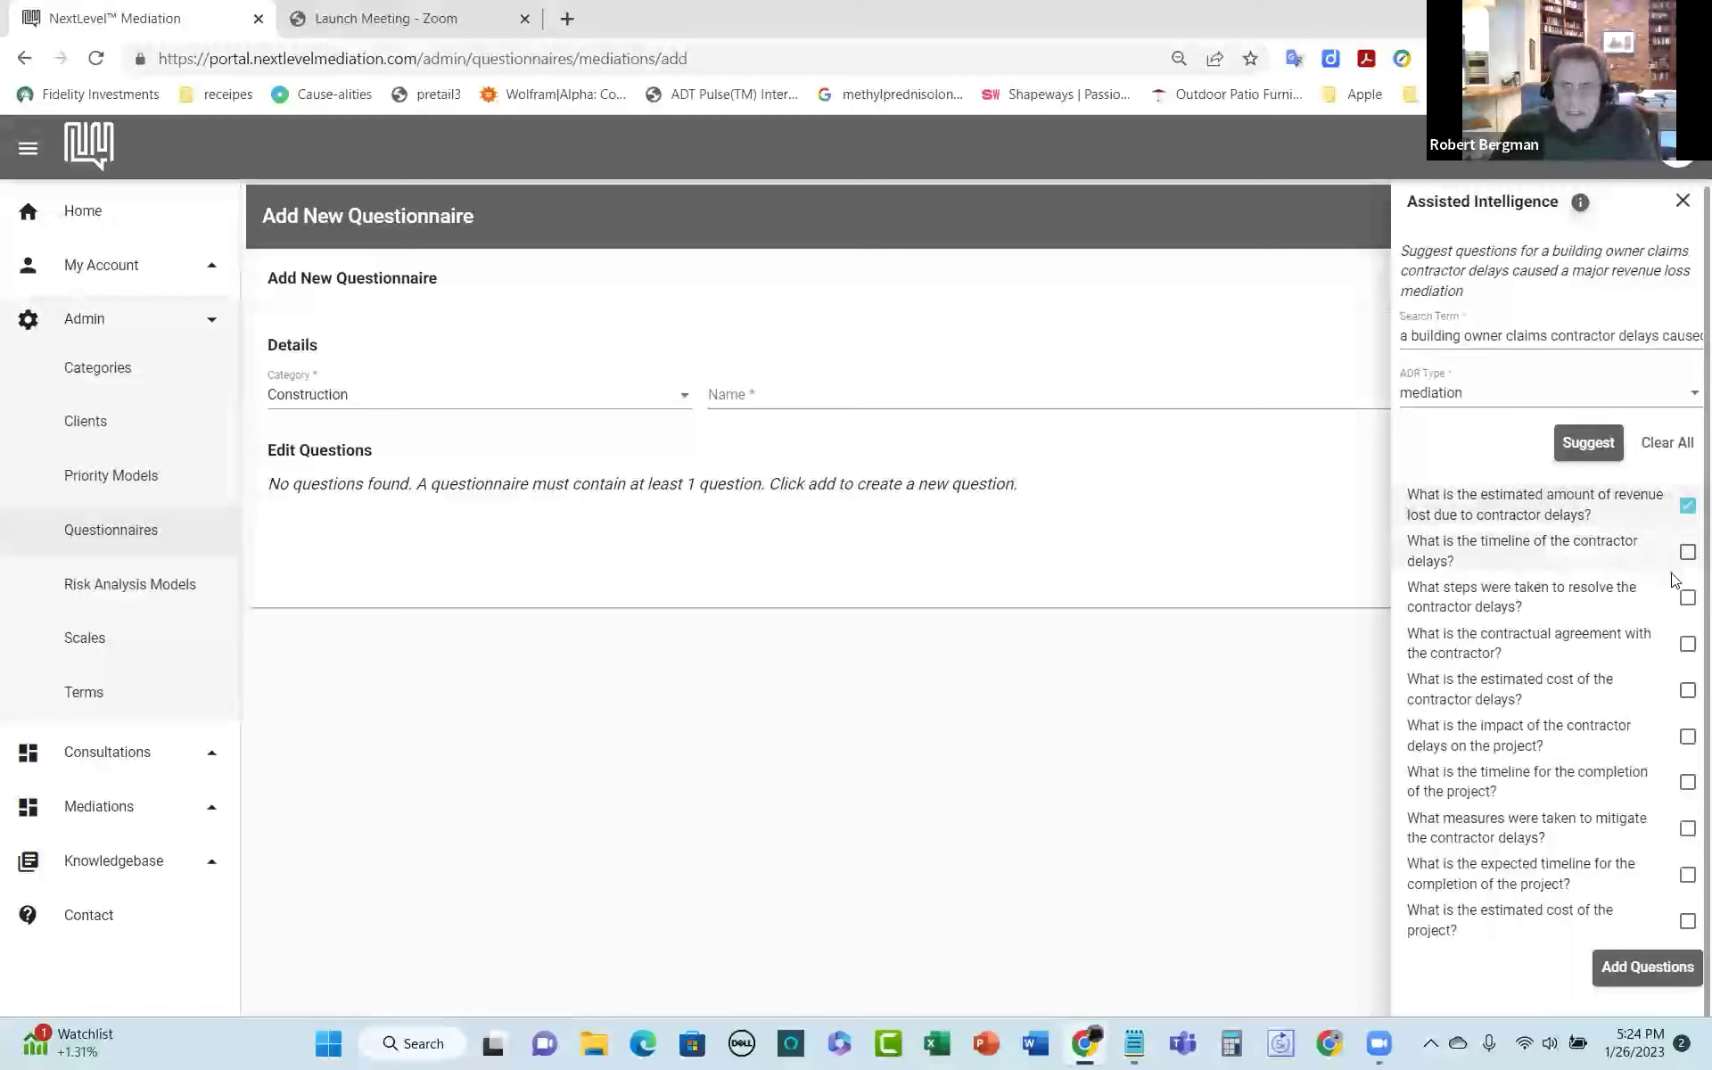
left_click(1689, 554)
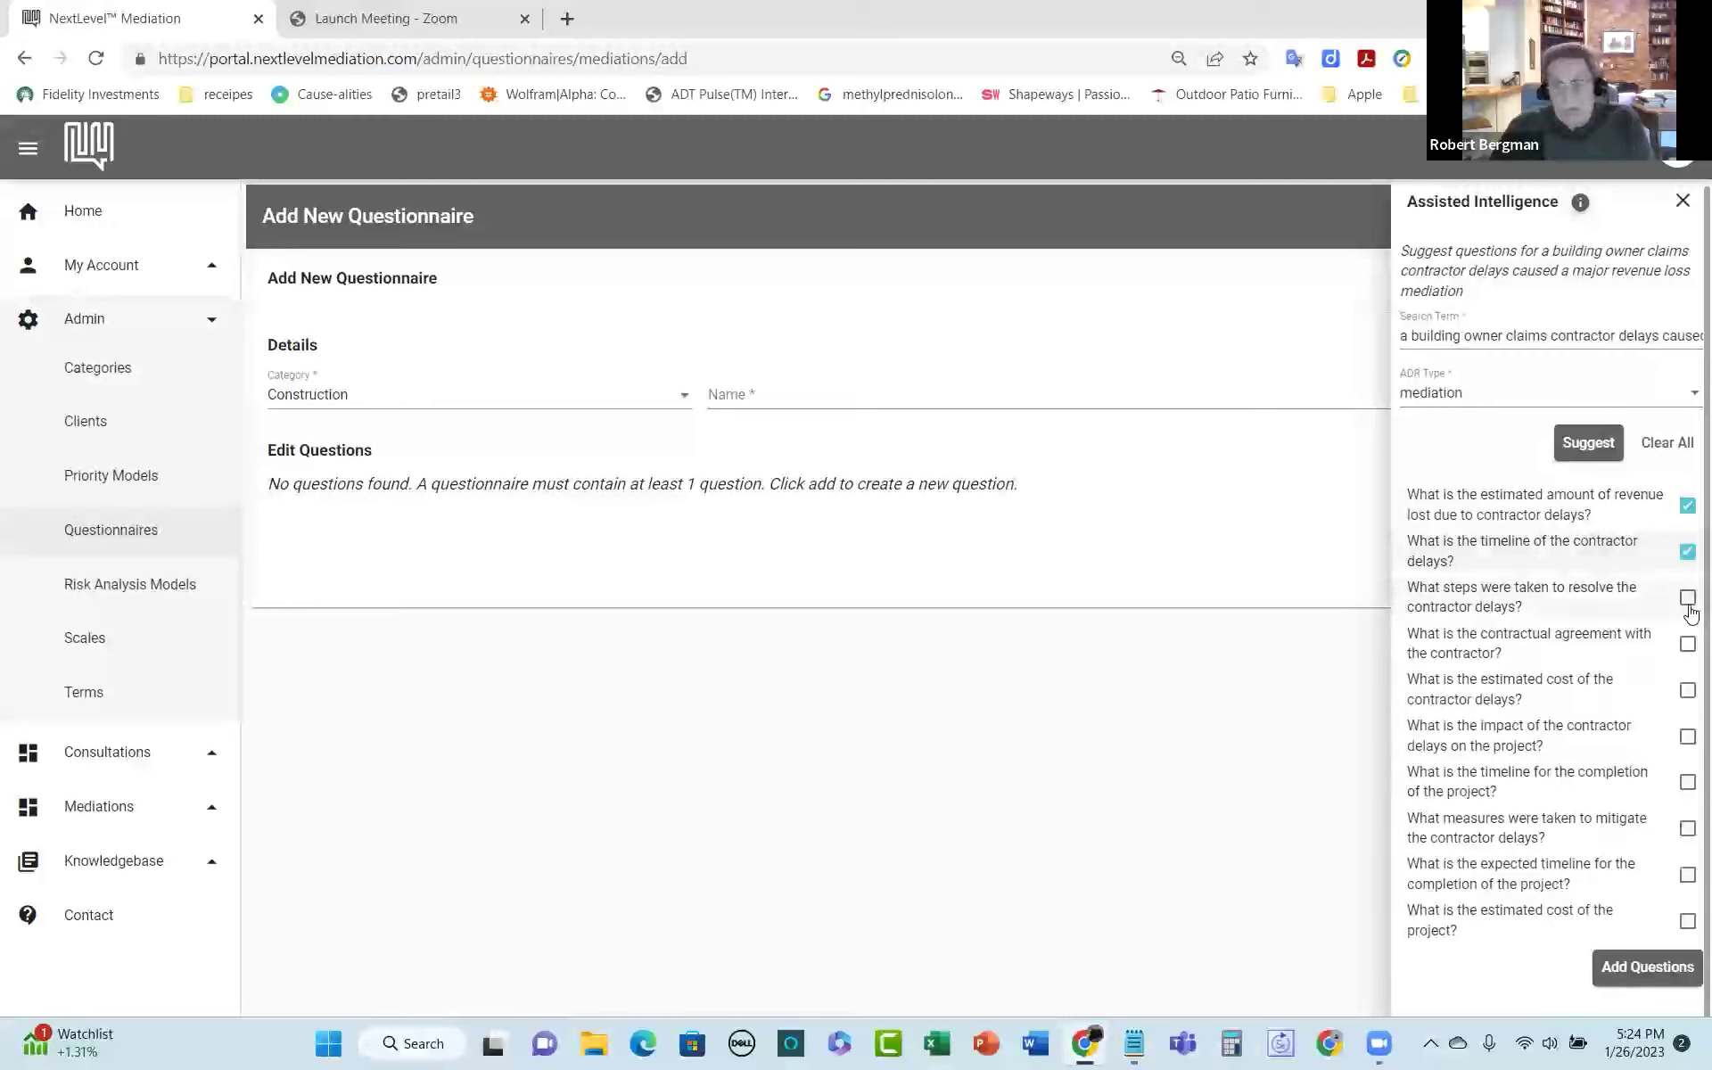
left_click(1690, 606)
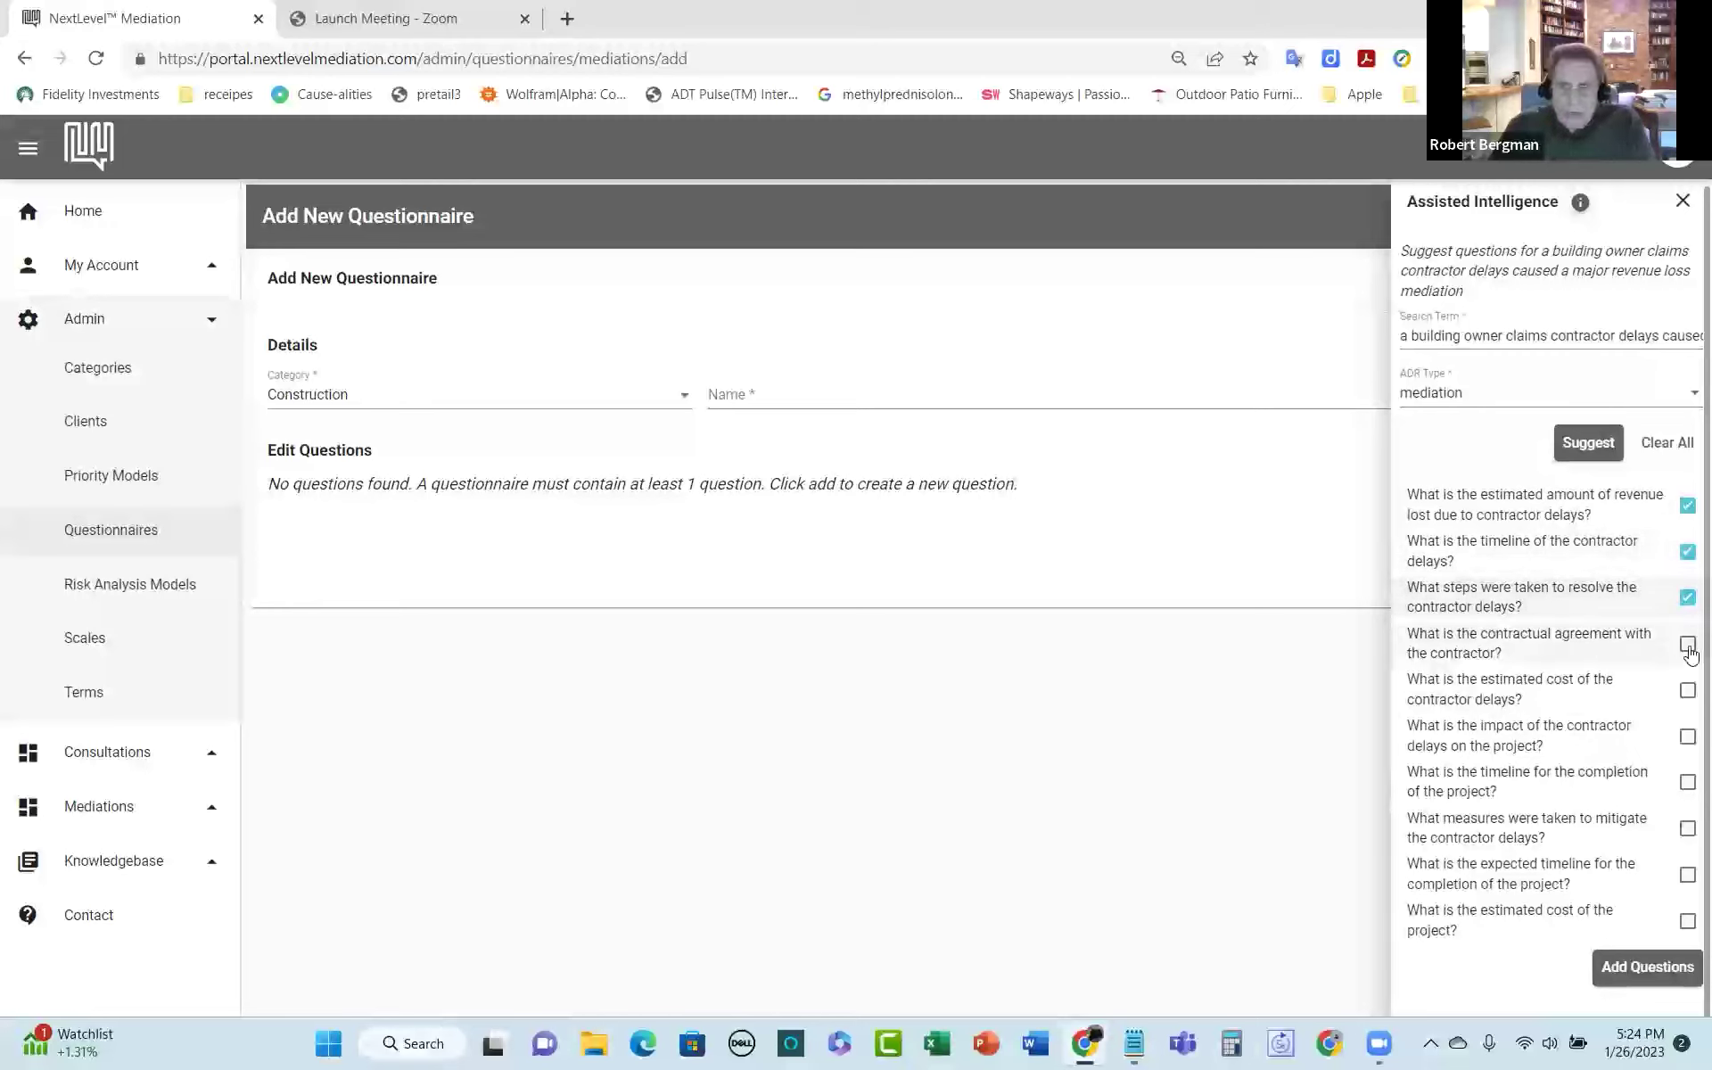
left_click(1689, 646)
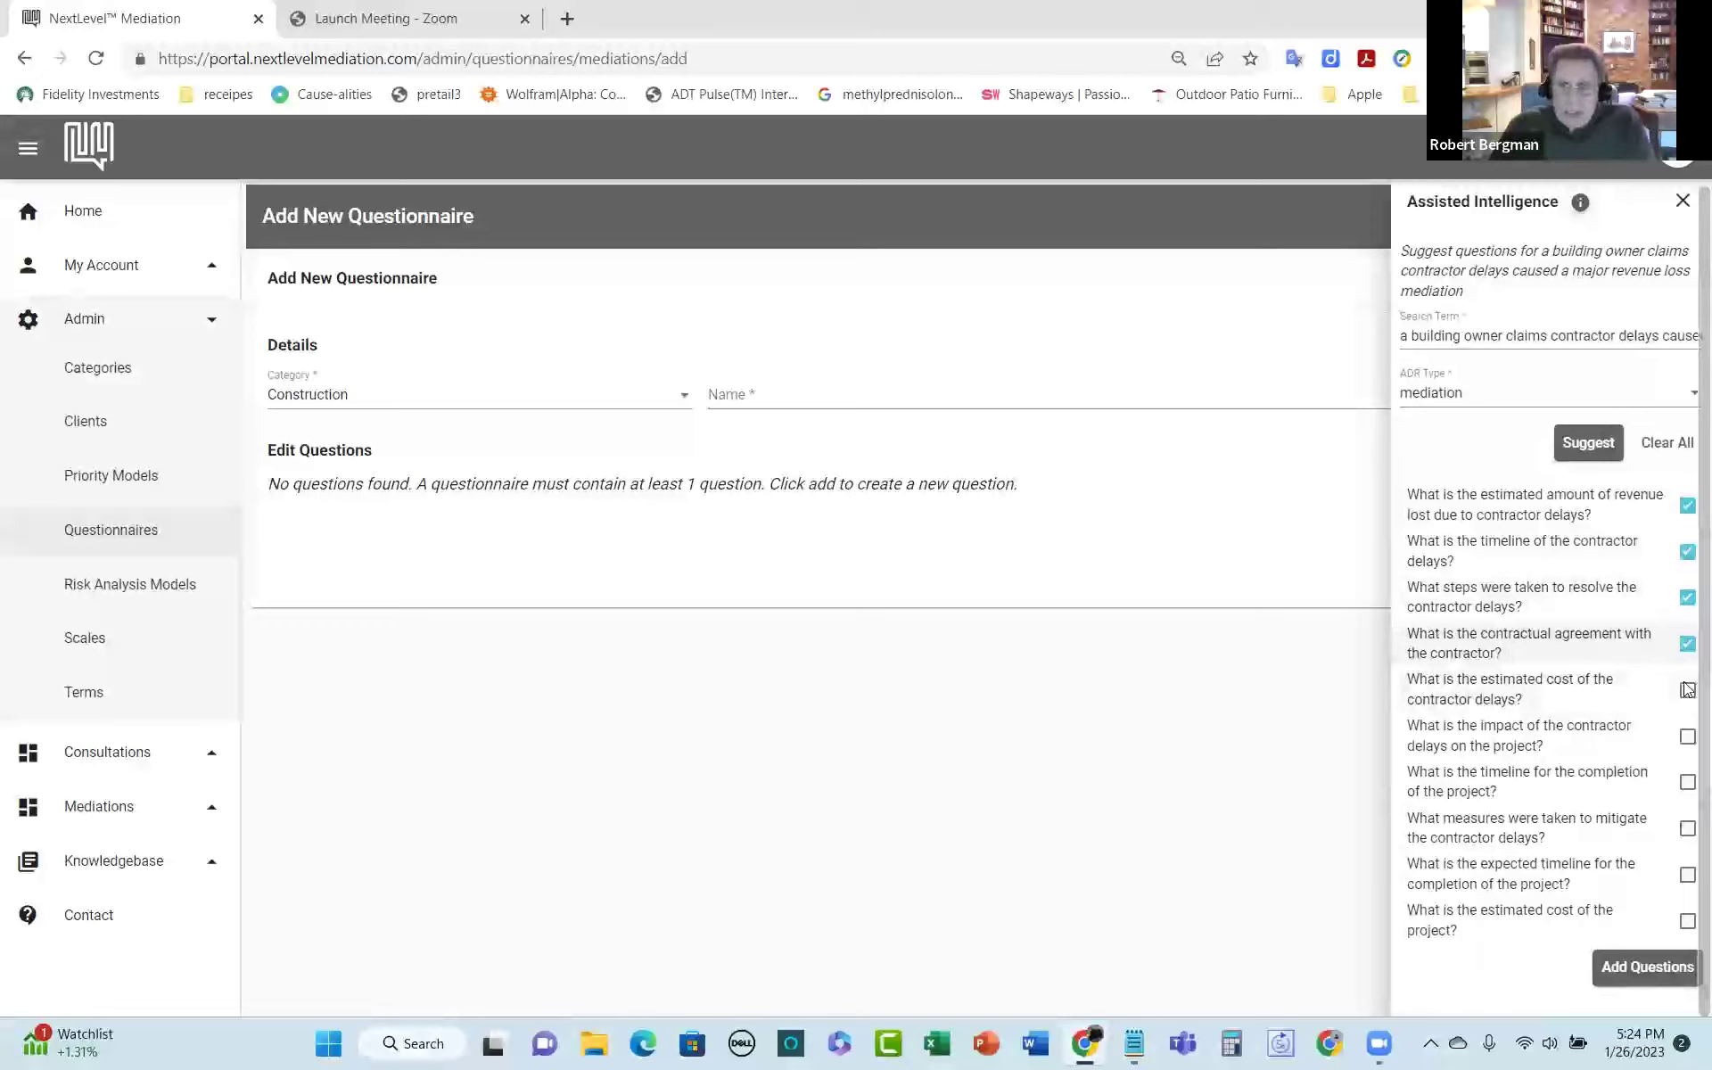
left_click(1689, 690)
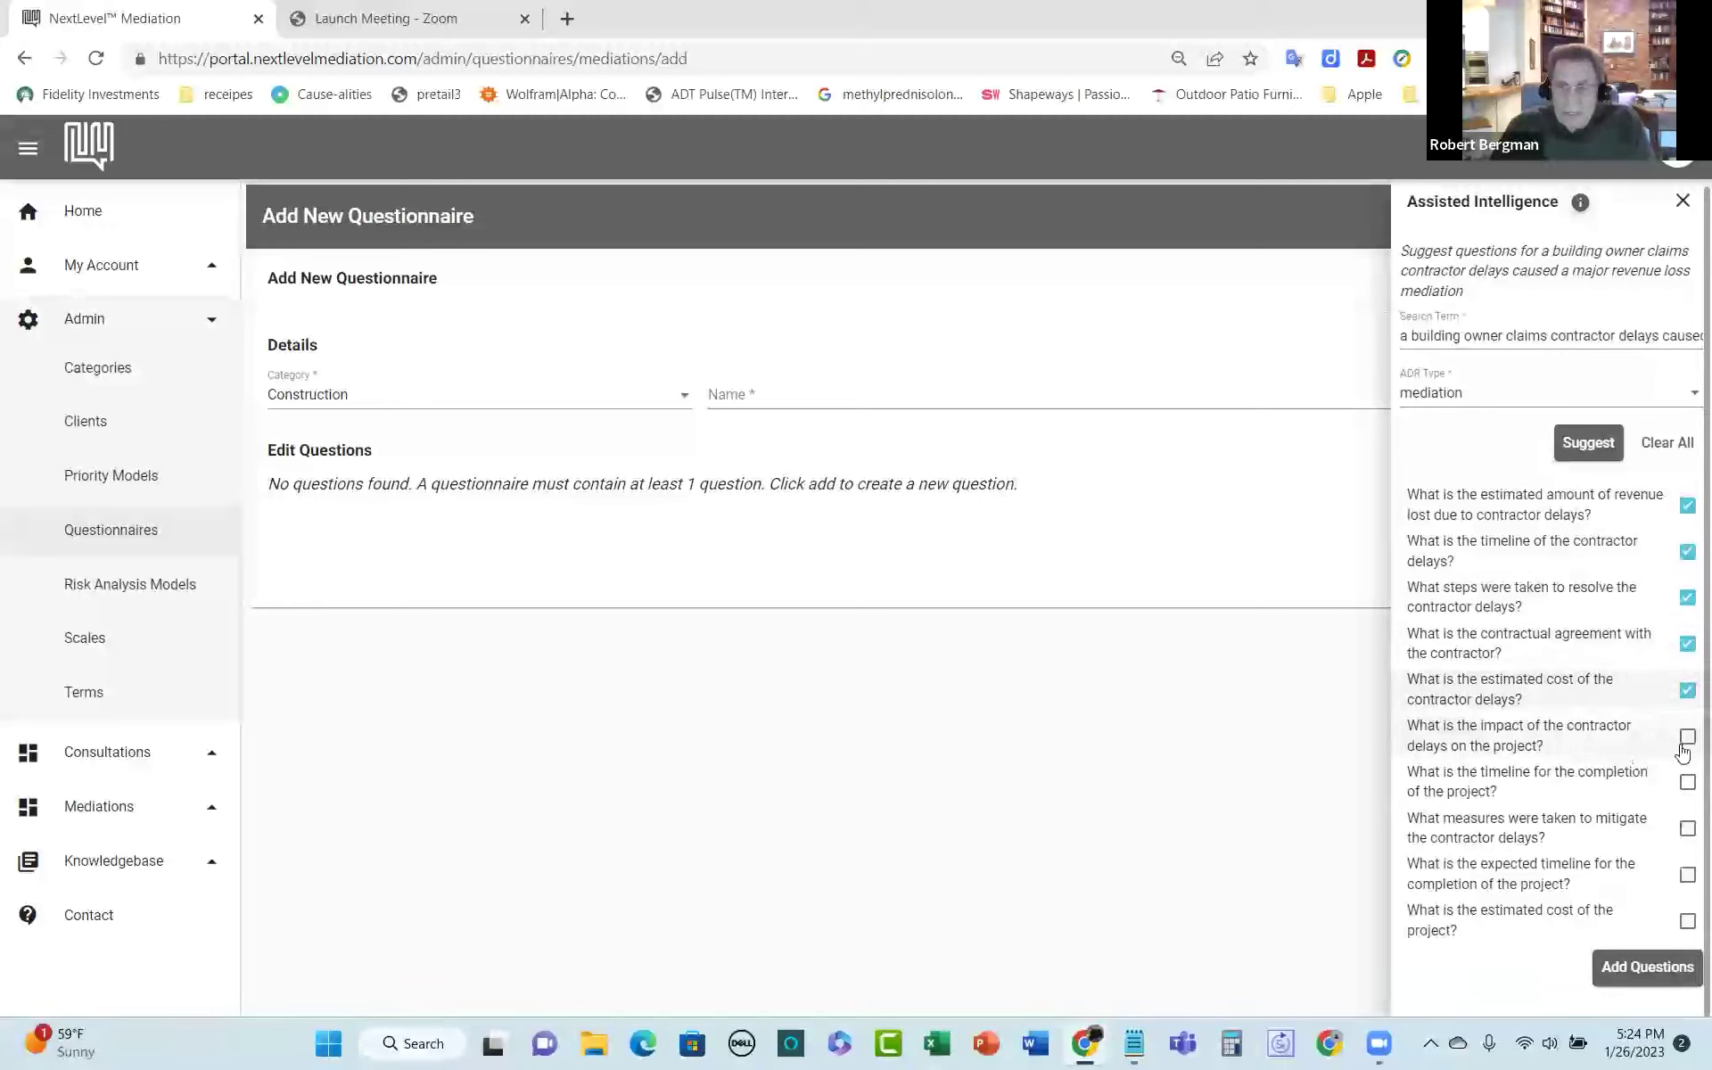
left_click(1689, 738)
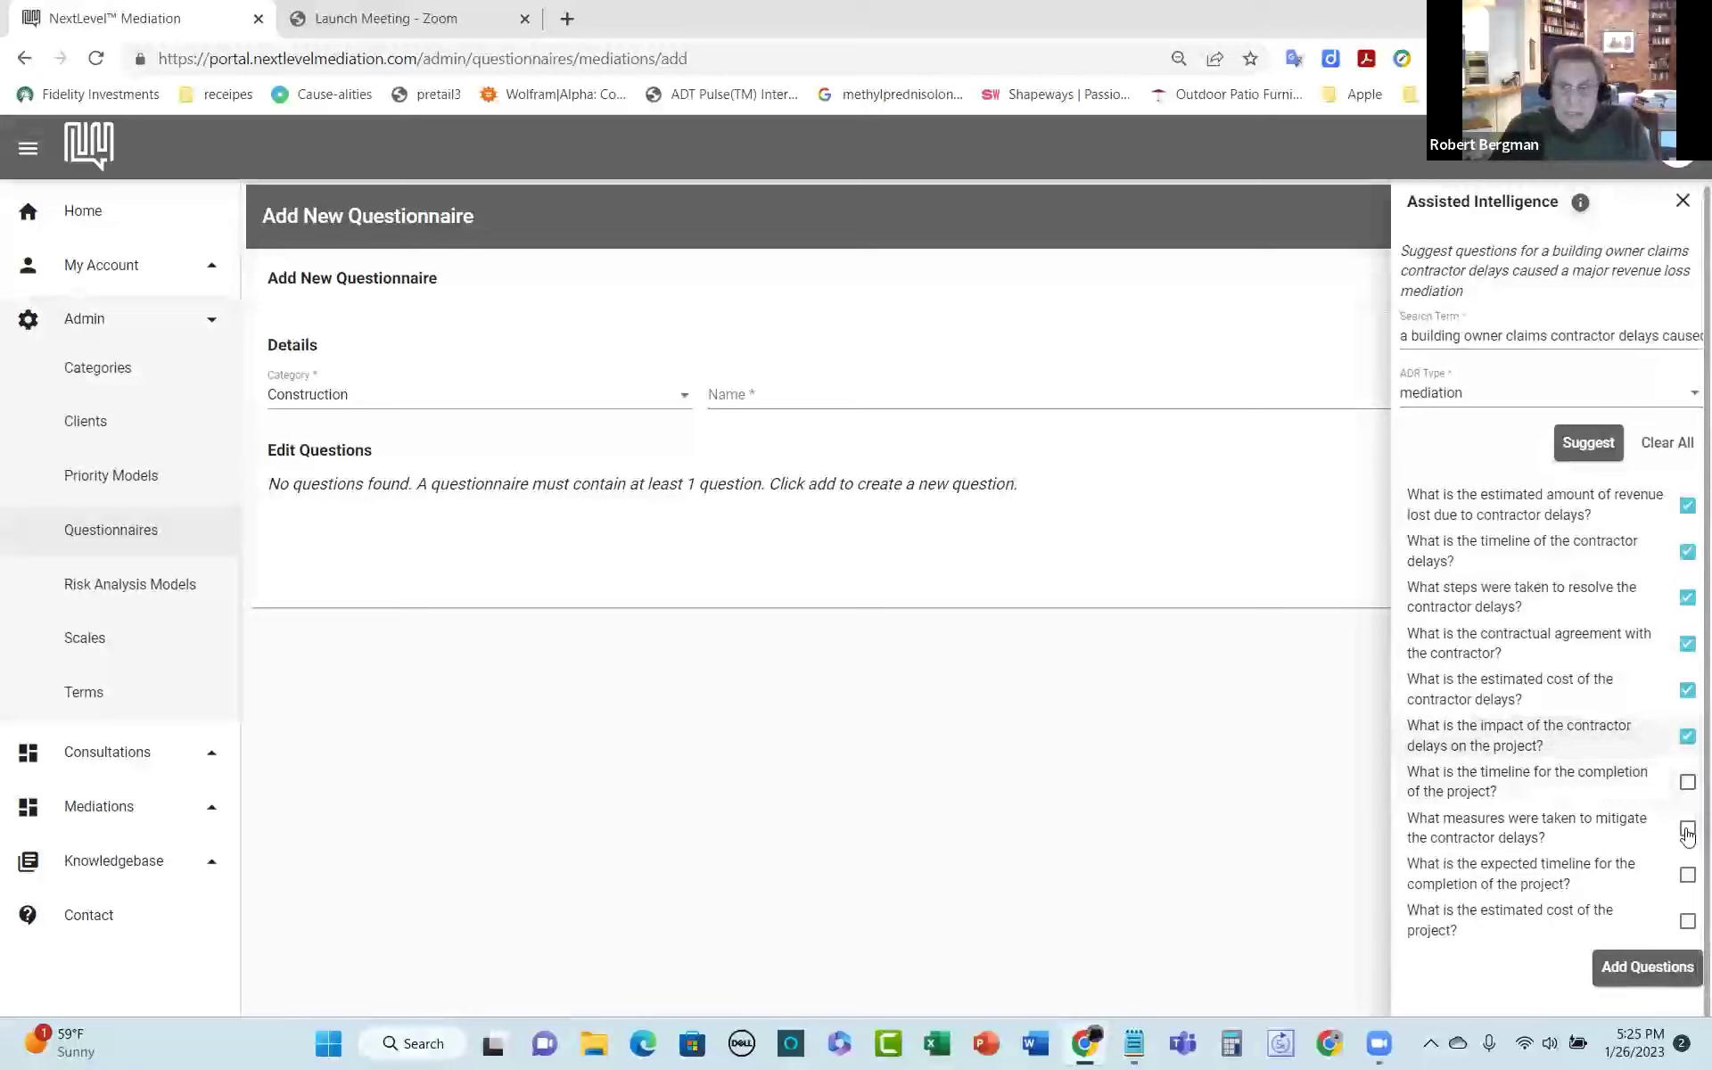
left_click(1687, 830)
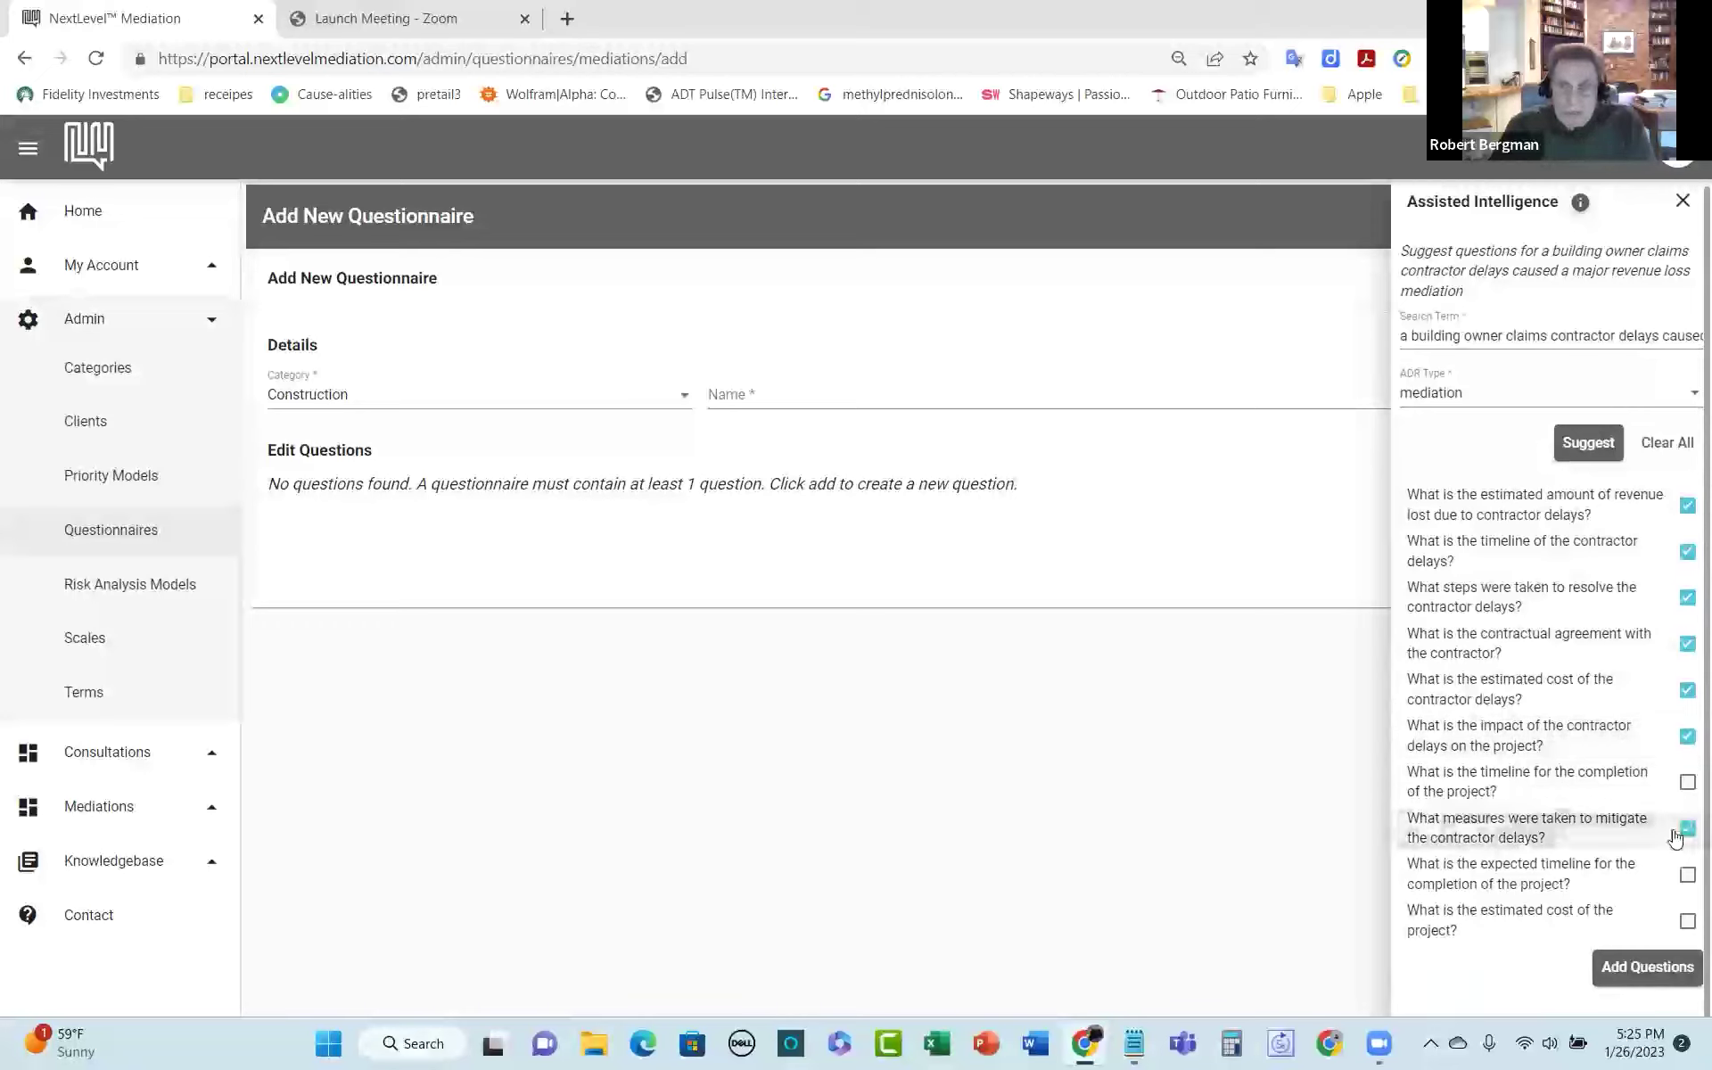
left_click(1688, 924)
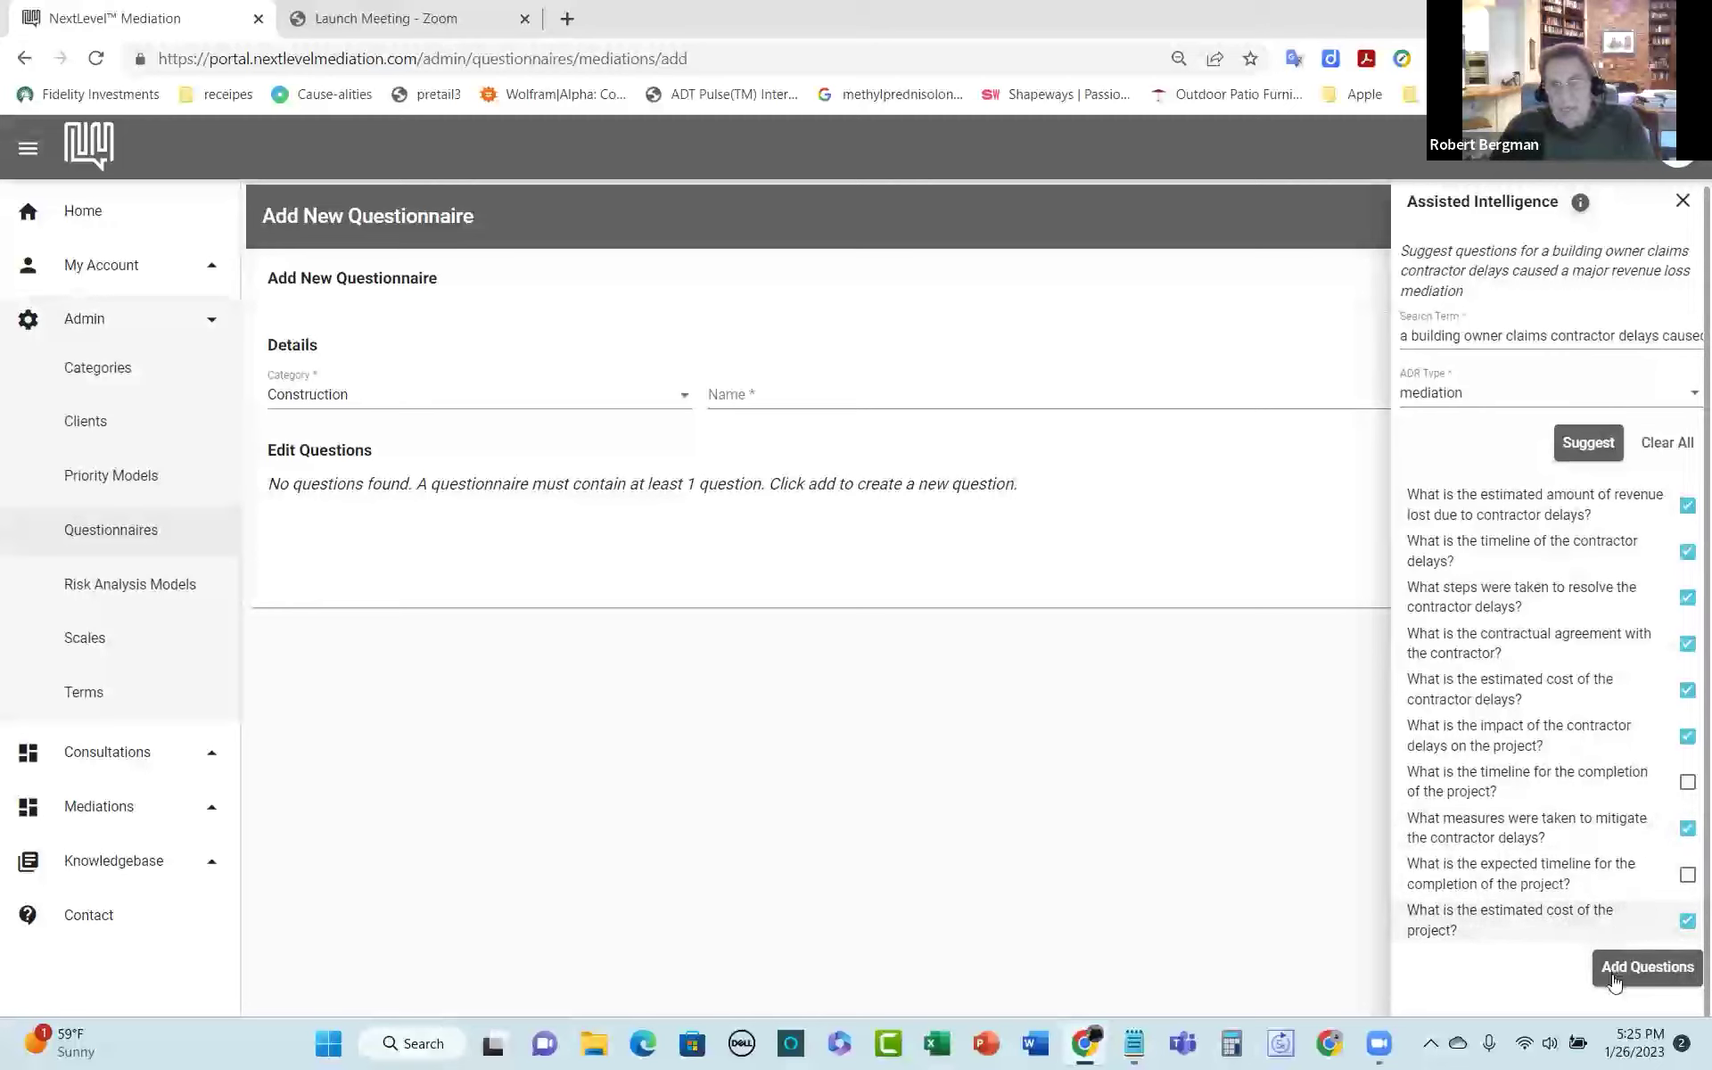
left_click(1648, 981)
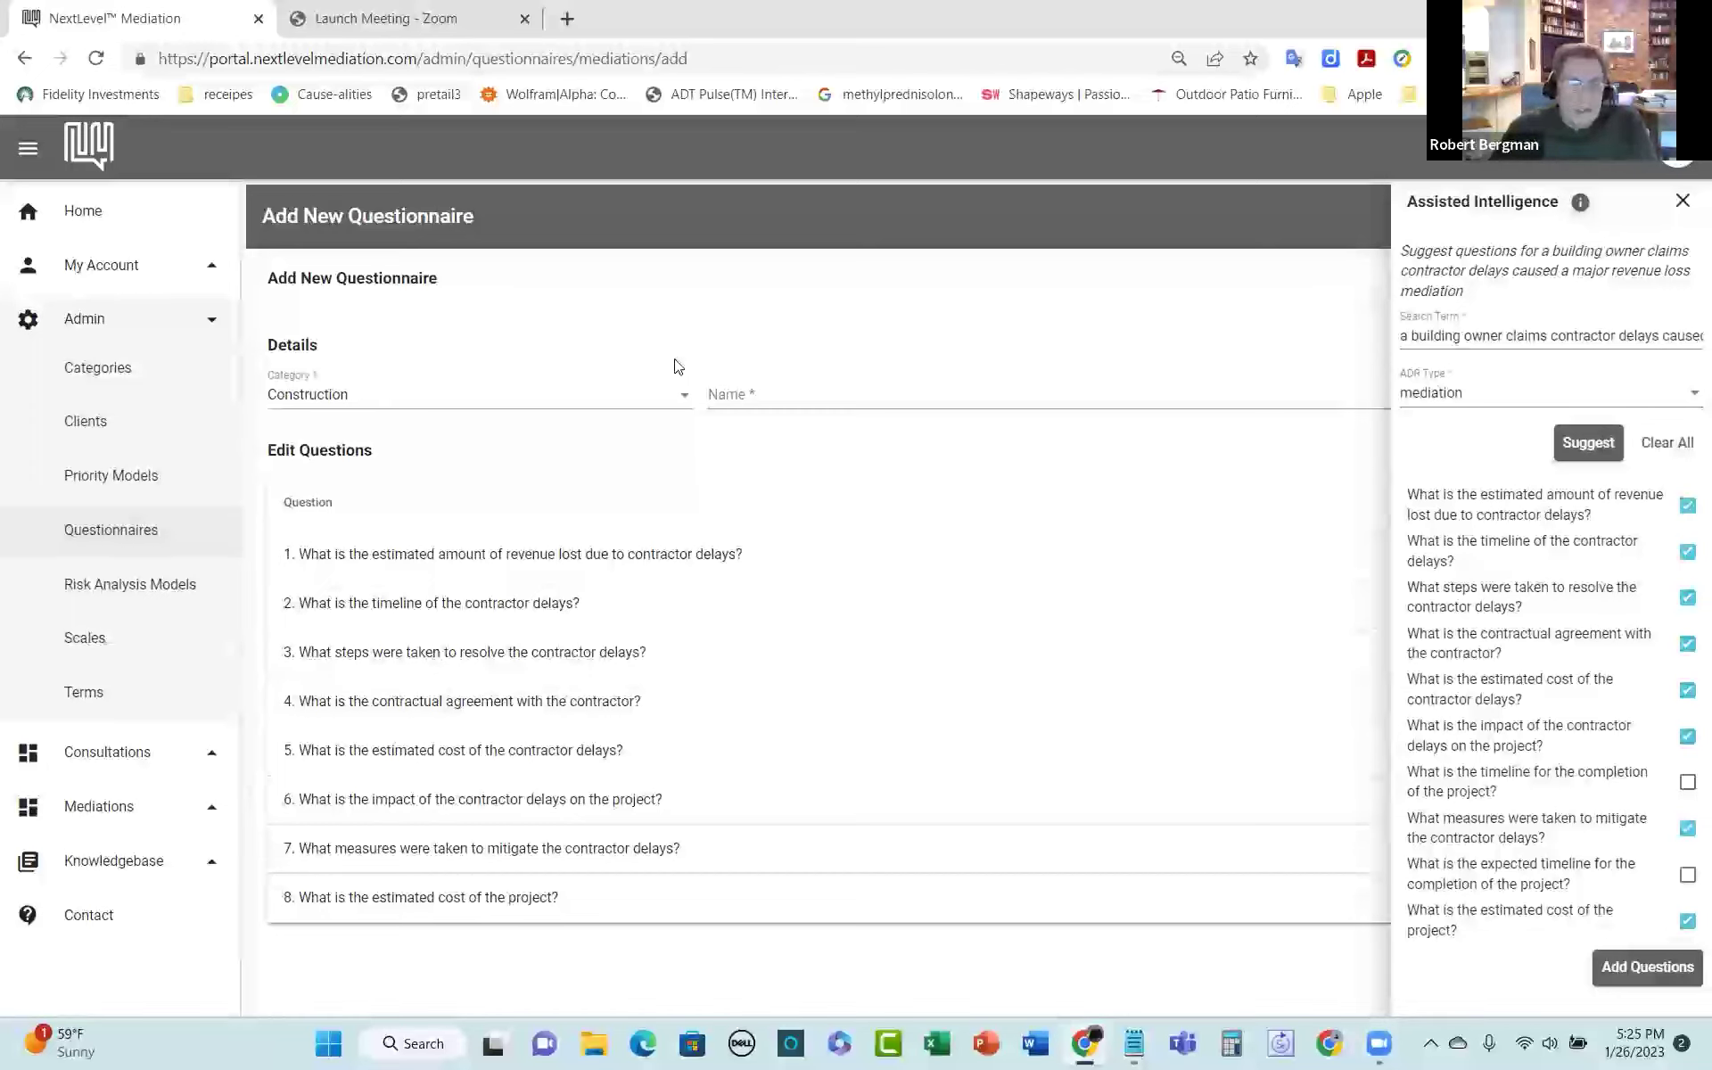
left_click(1684, 202)
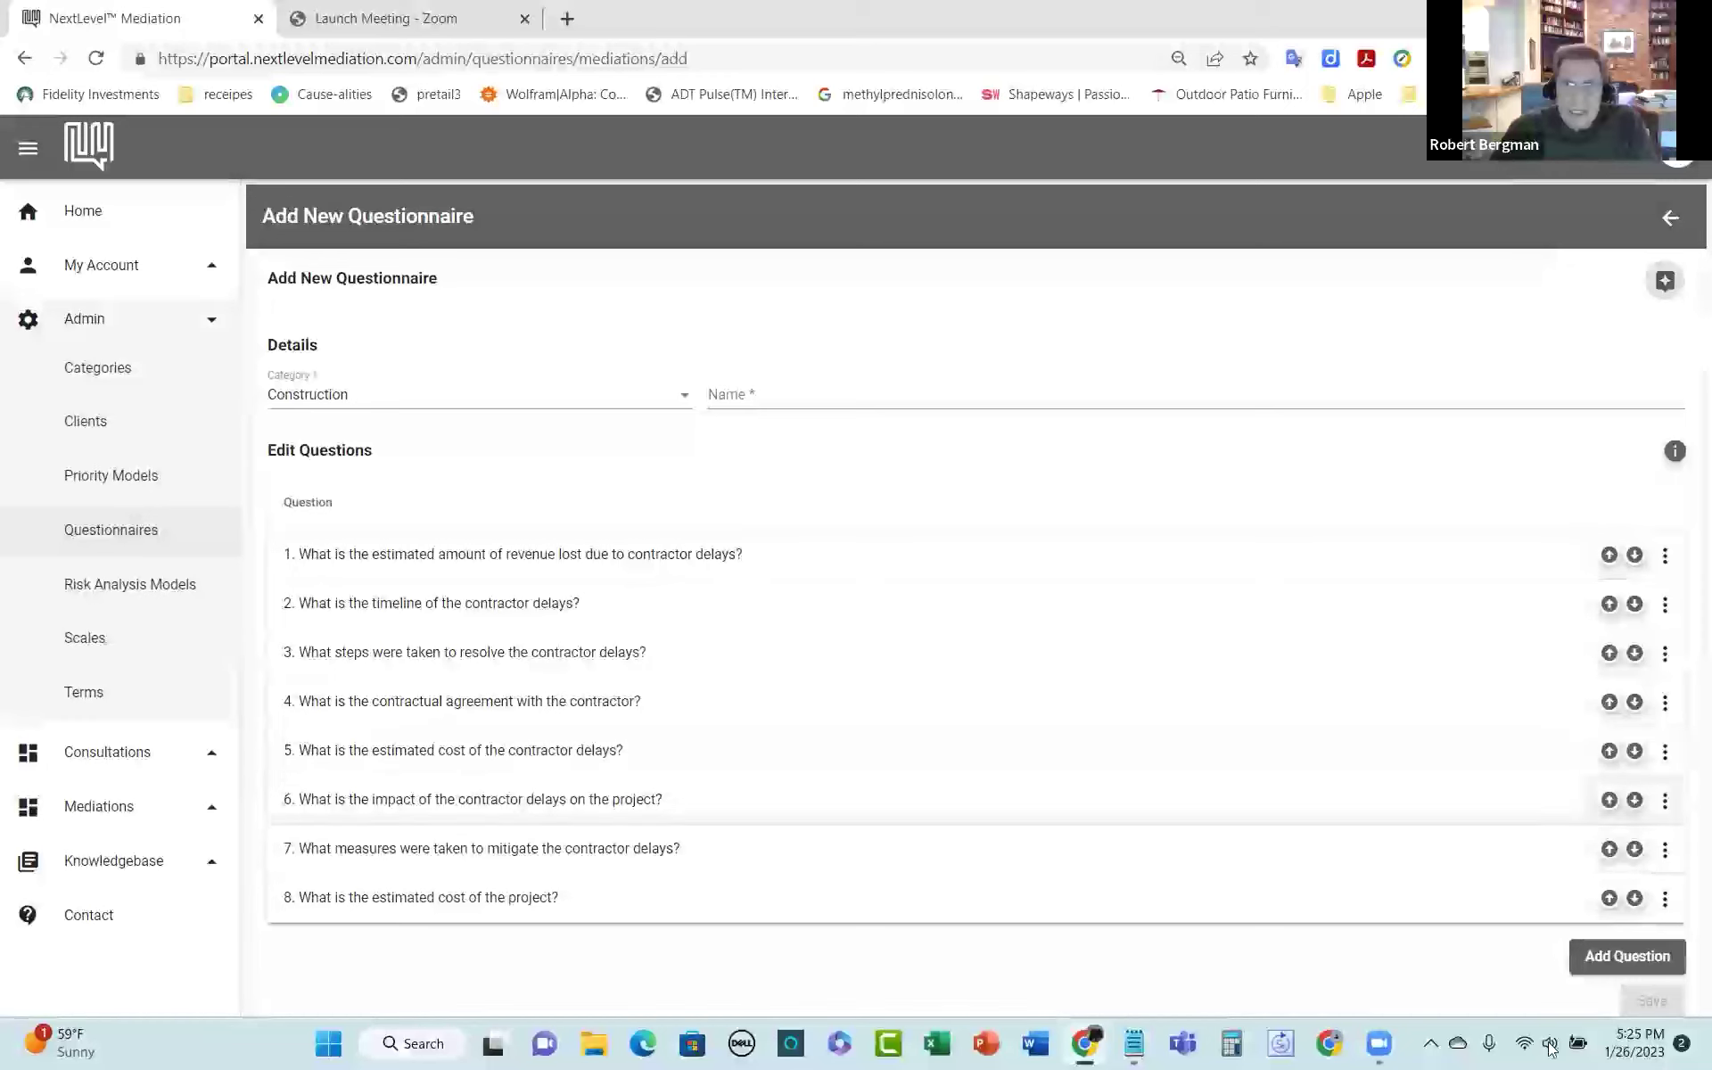
Step: Name the questionnaire "contractor problem" and save it
left_click(750, 399)
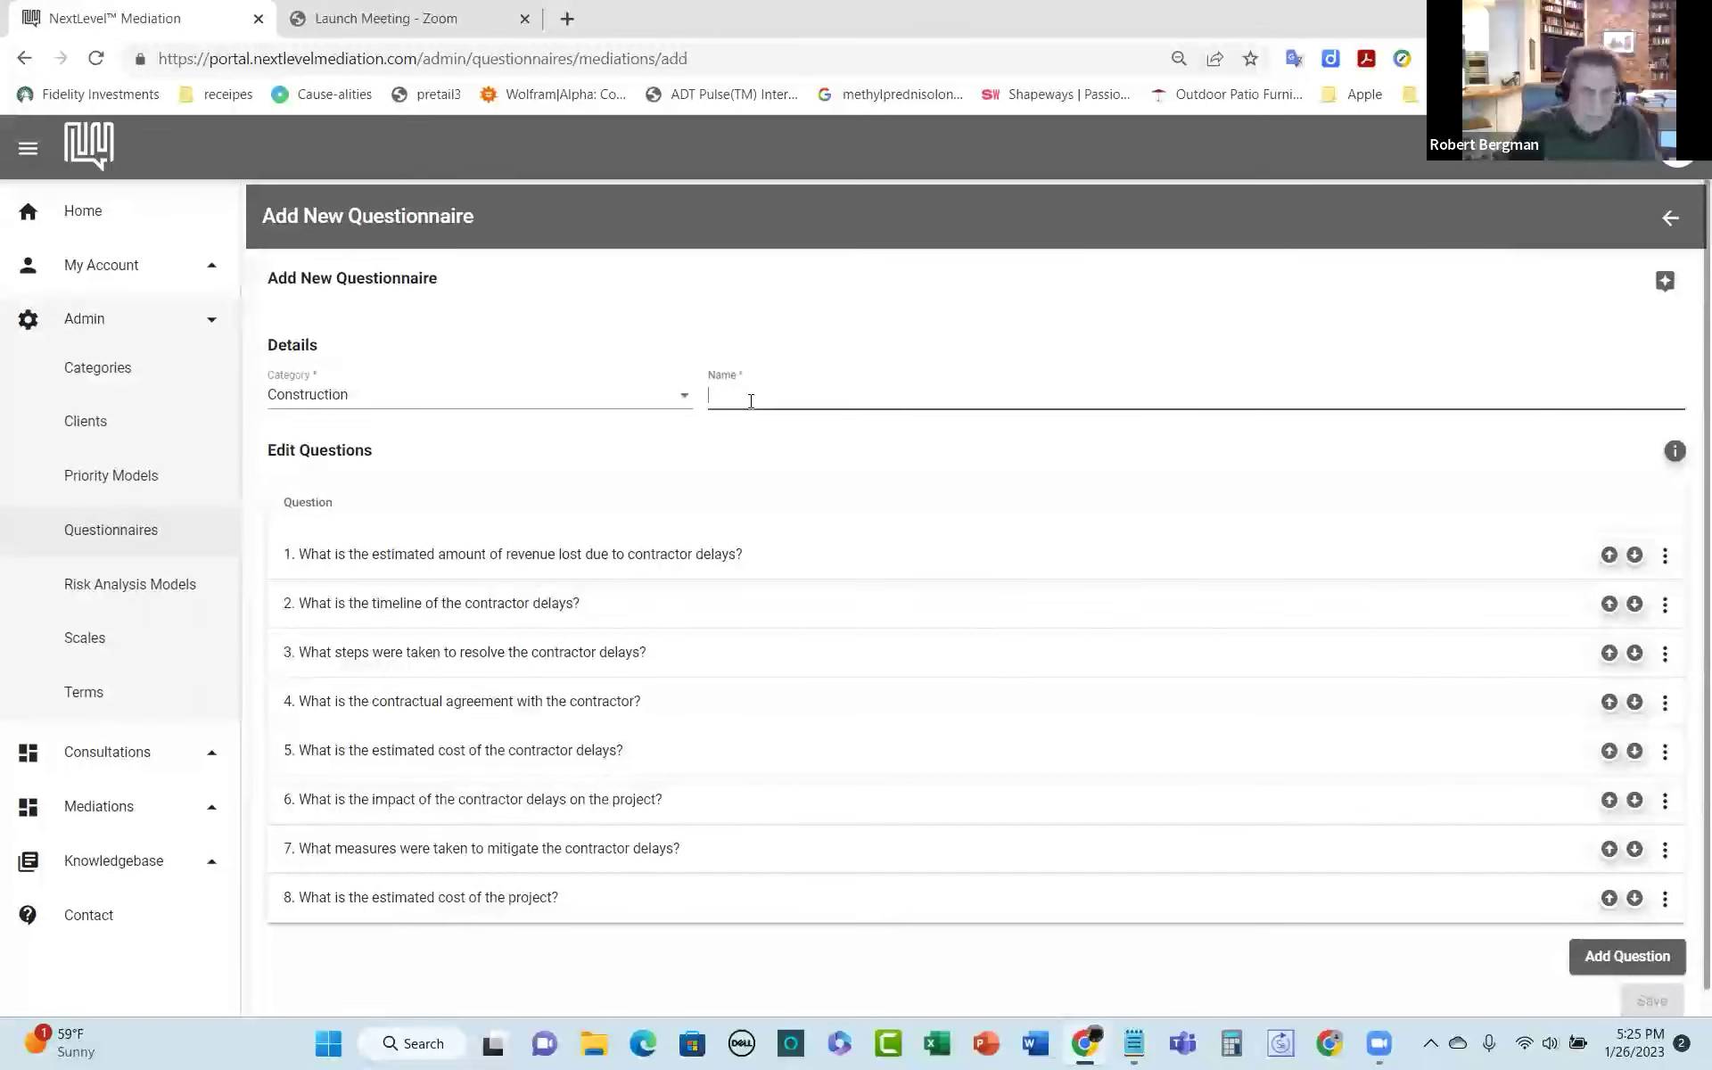
type("contractor")
type(" problem")
key("BackSpace")
type("blem")
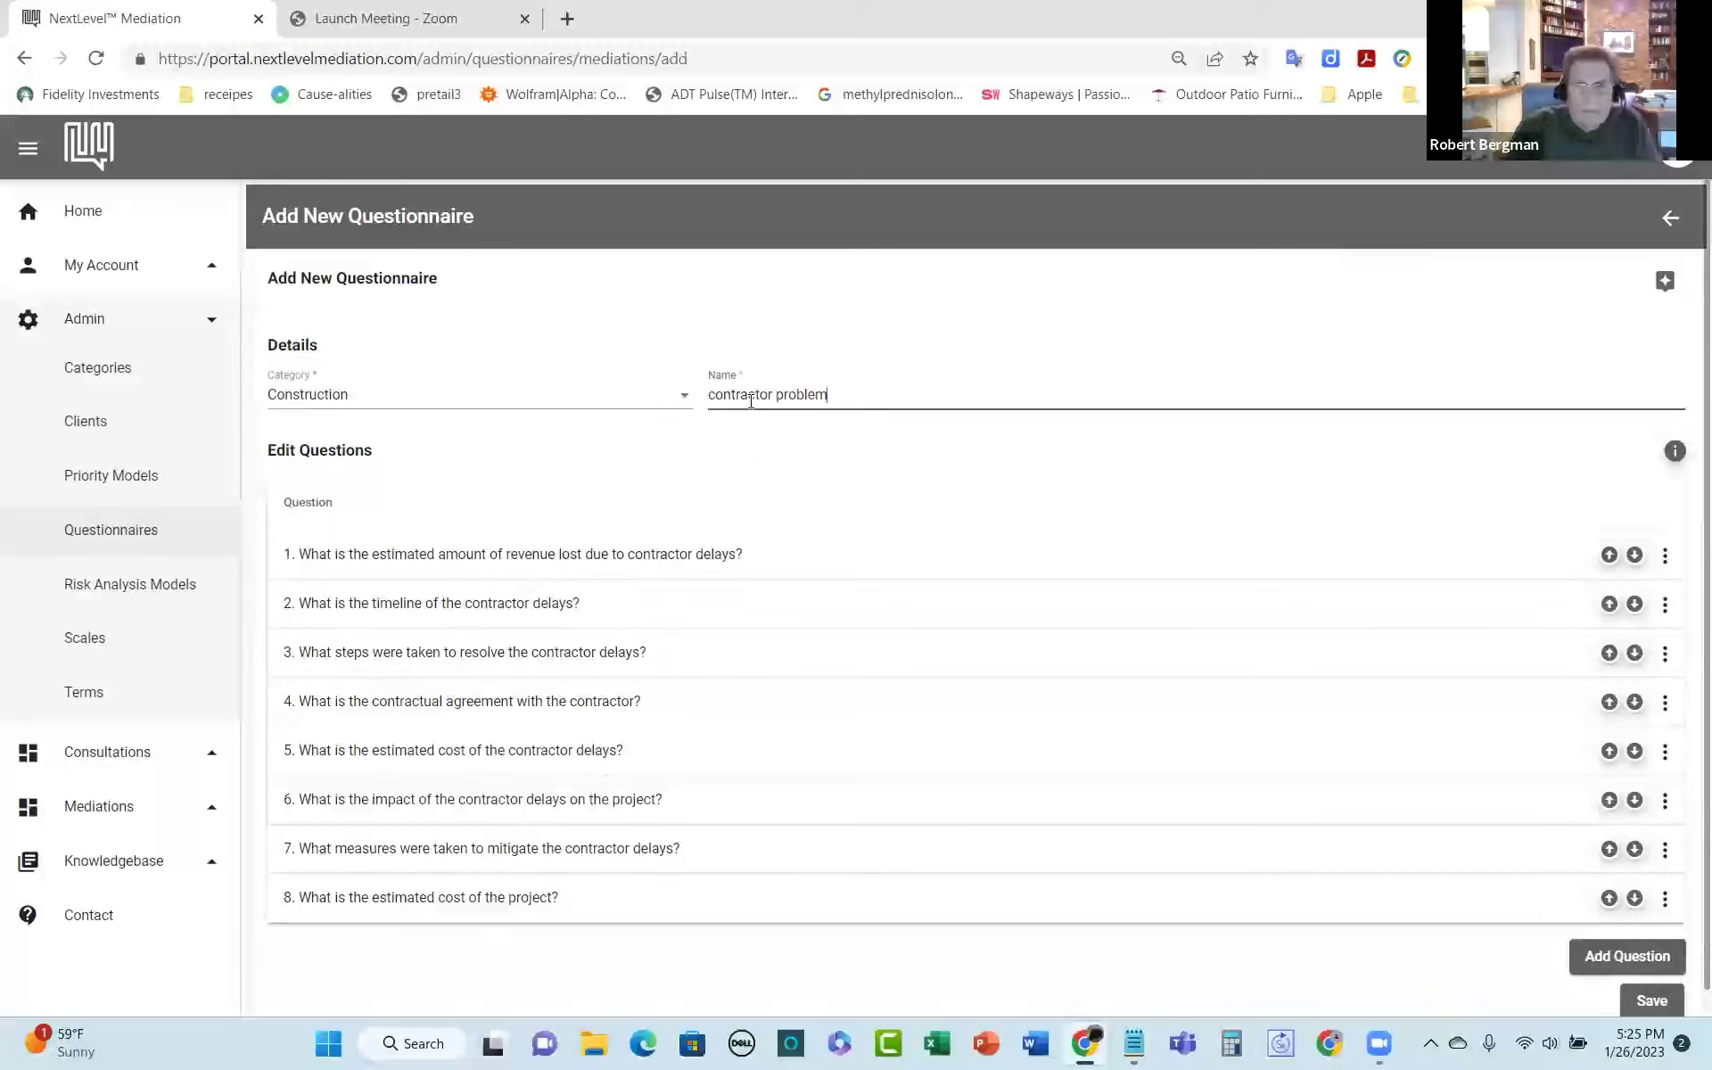
left_click(1648, 1005)
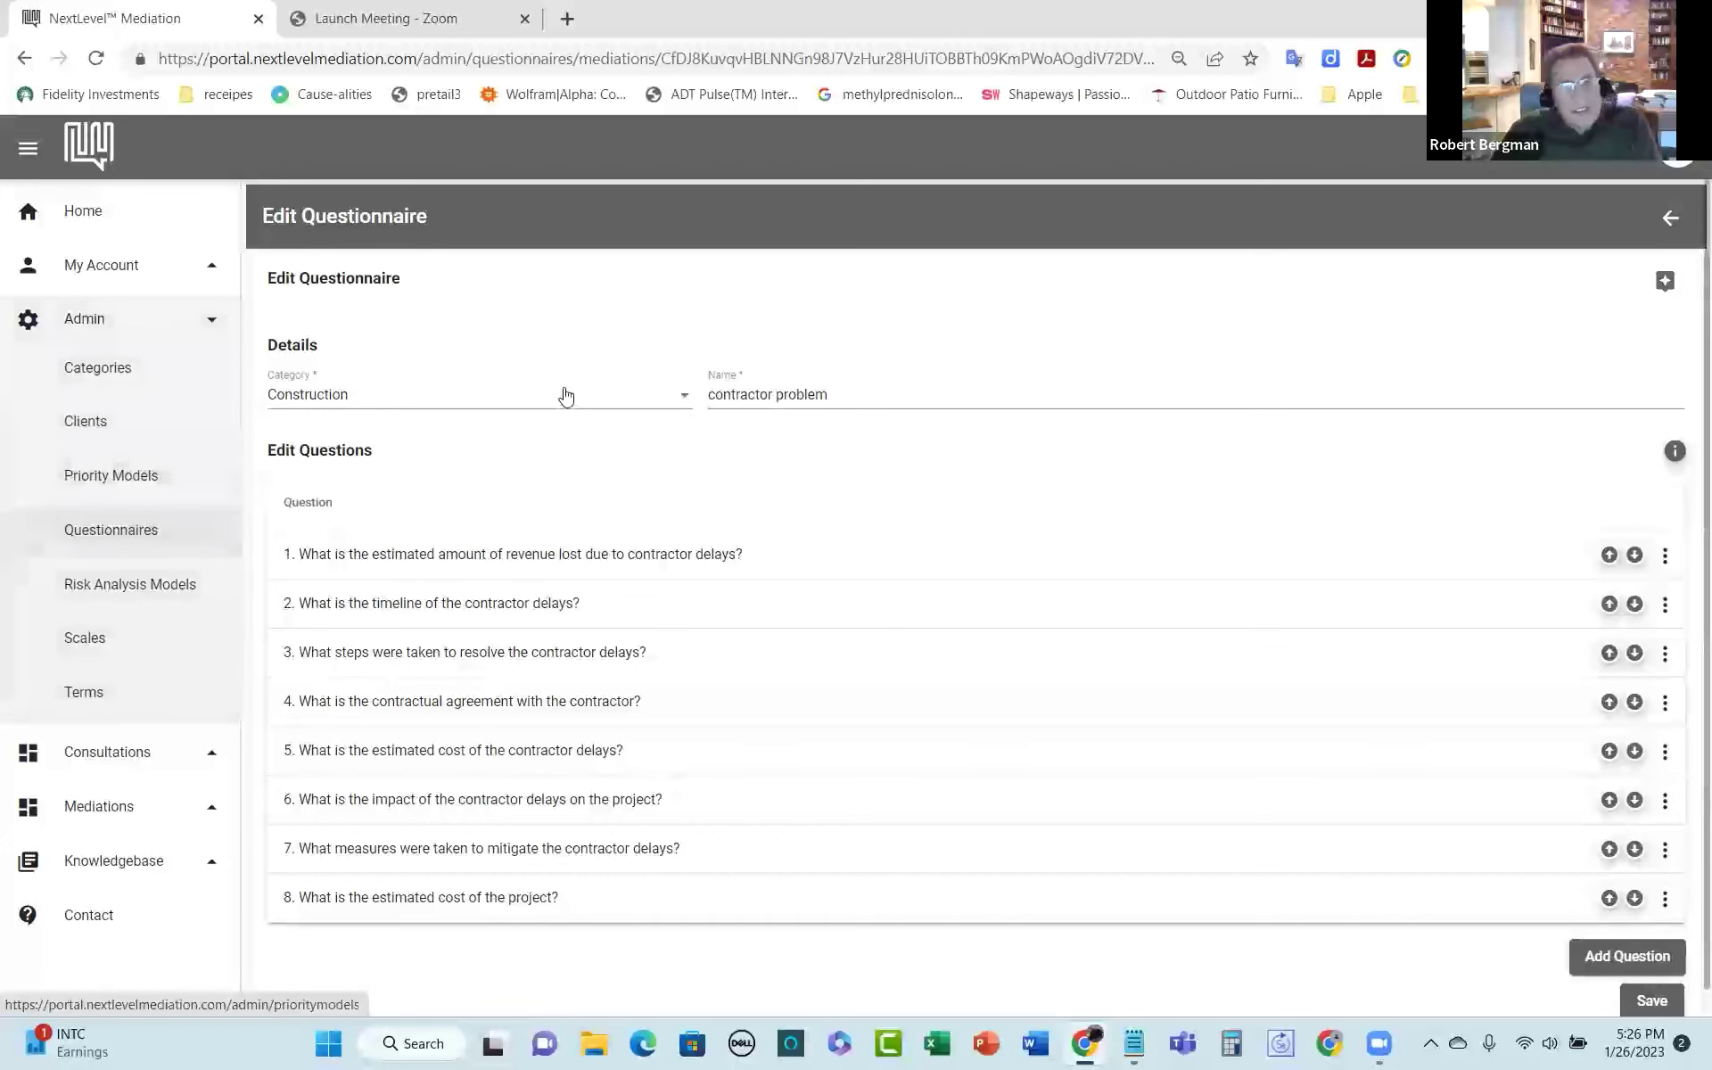
Step: Start a new mediation priority model and set its category to Construction
left_click(161, 486)
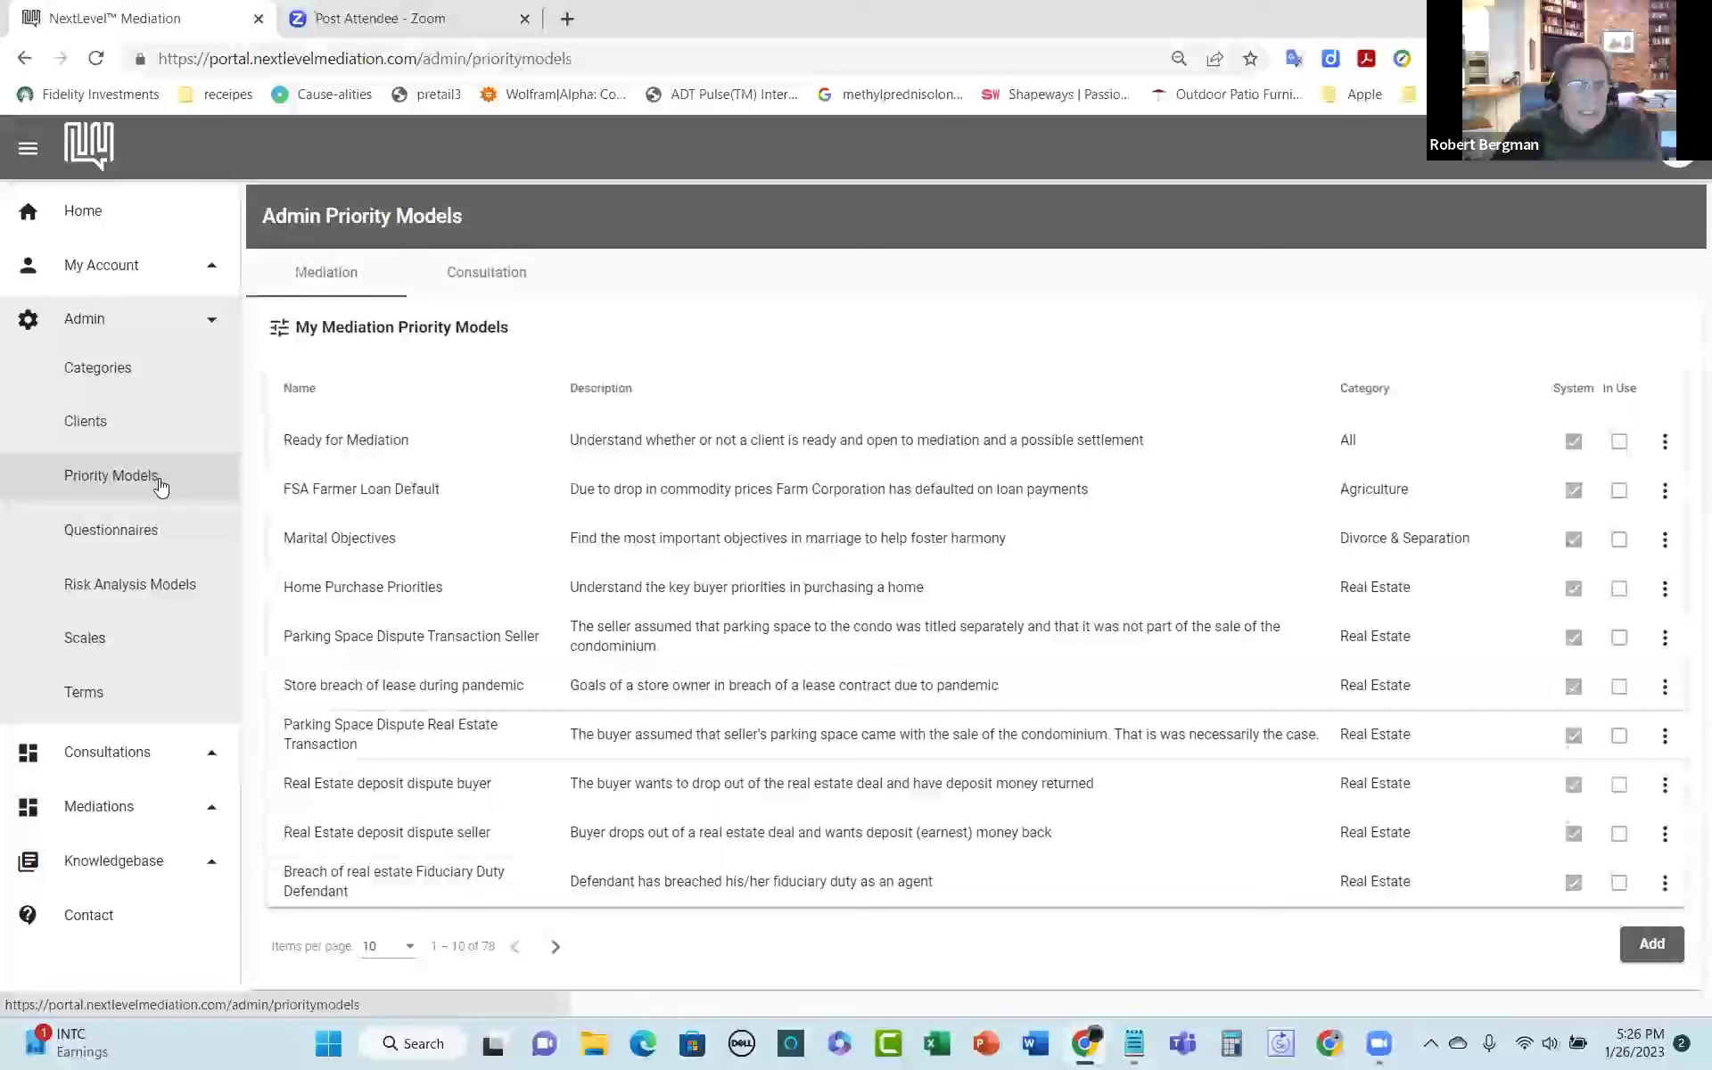
left_click(1662, 954)
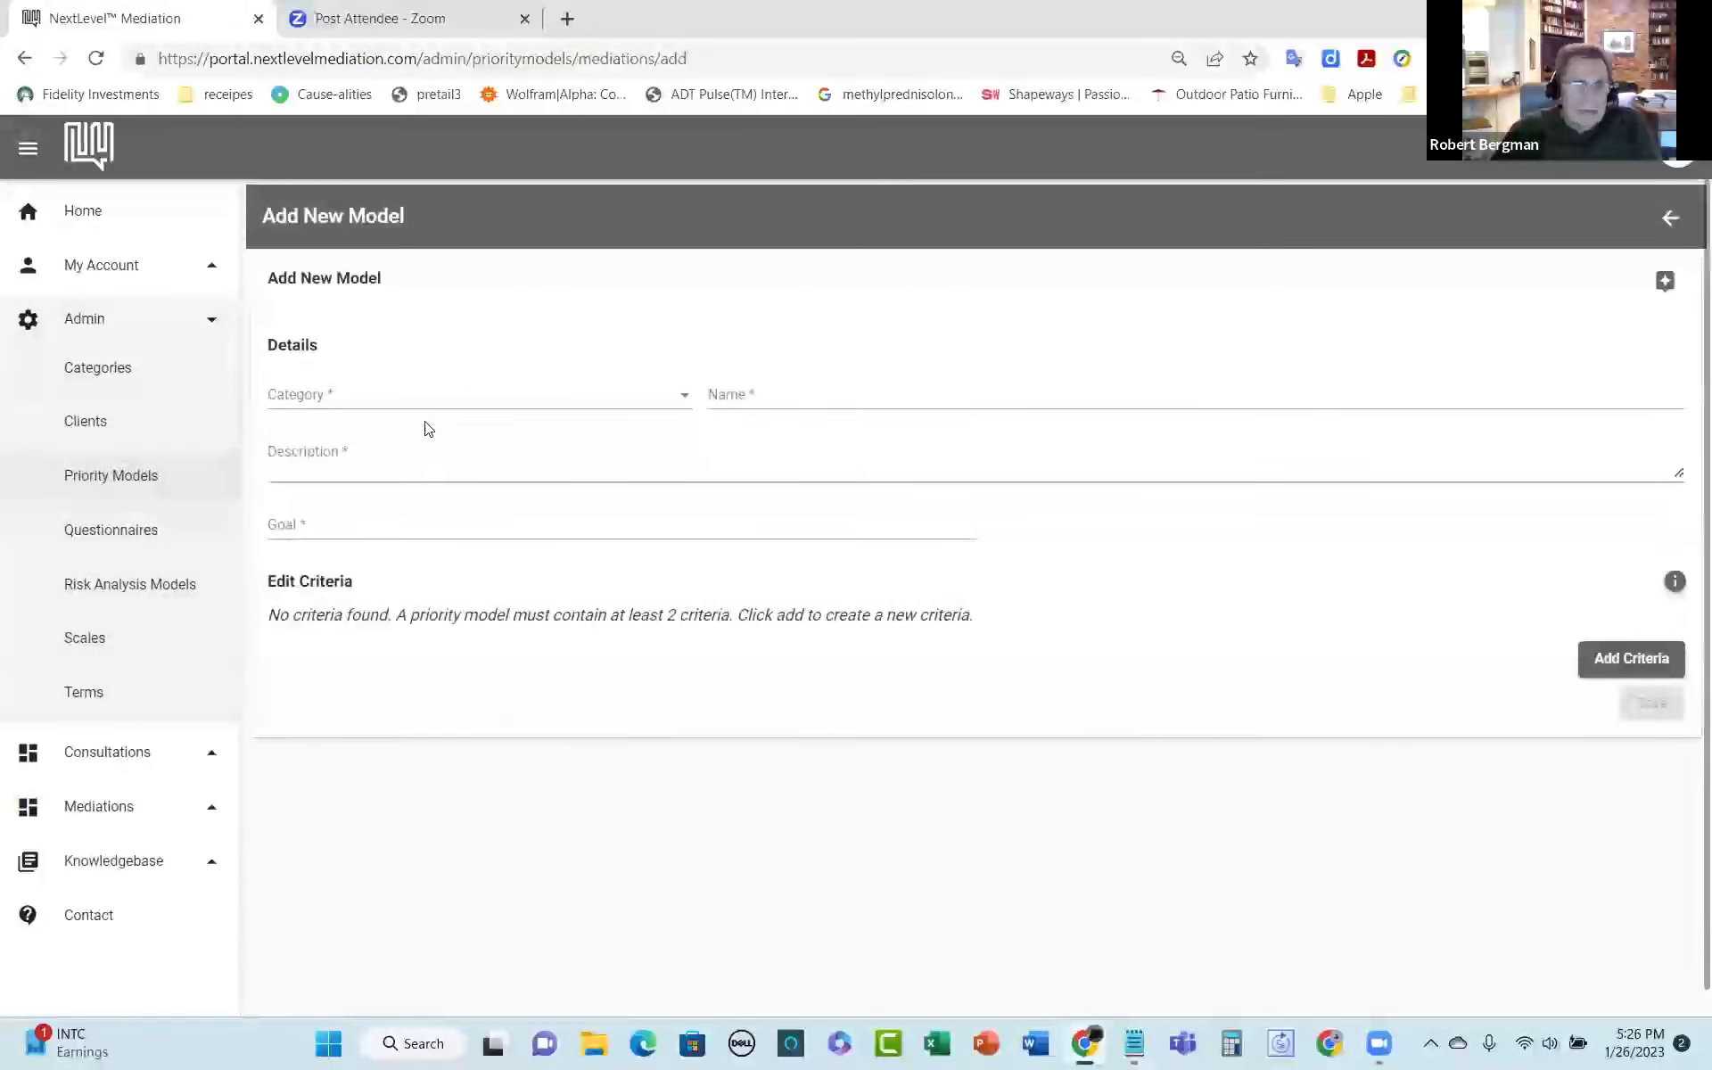
left_click(432, 401)
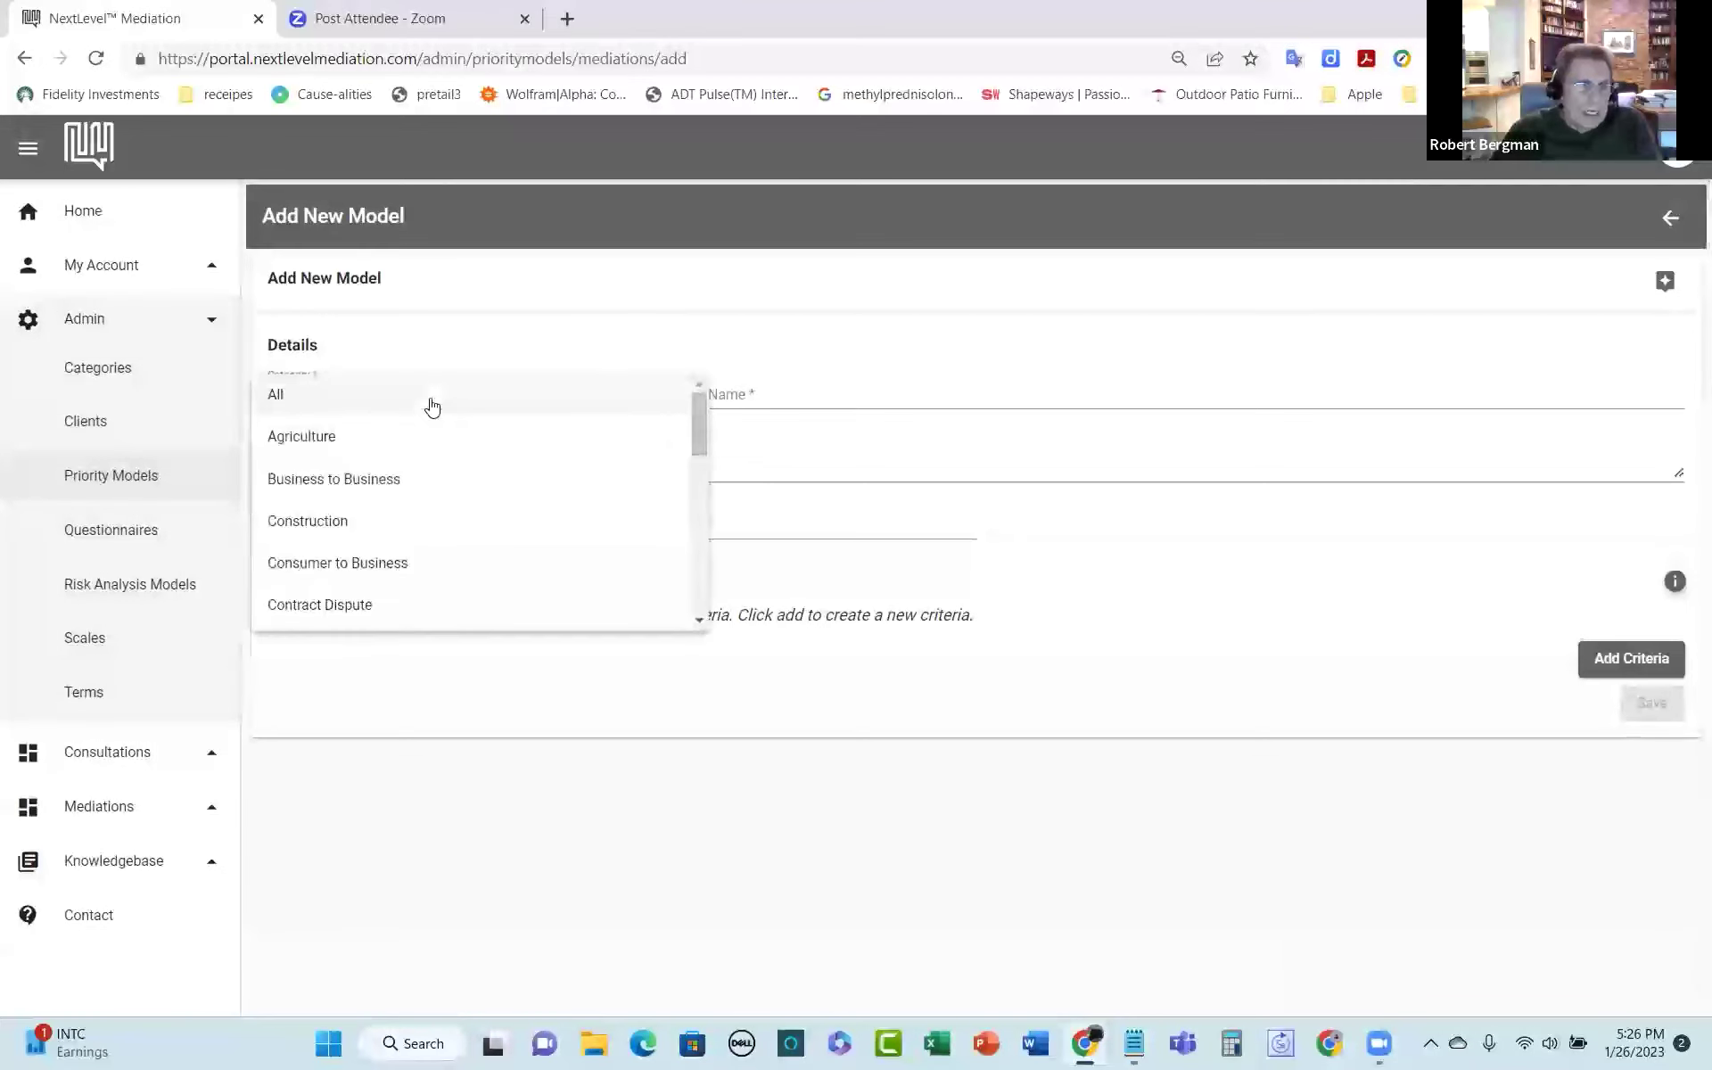
left_click(392, 522)
Step: Name the priority model "objectives for contruction problem" and copy the same text into its description
left_click(778, 405)
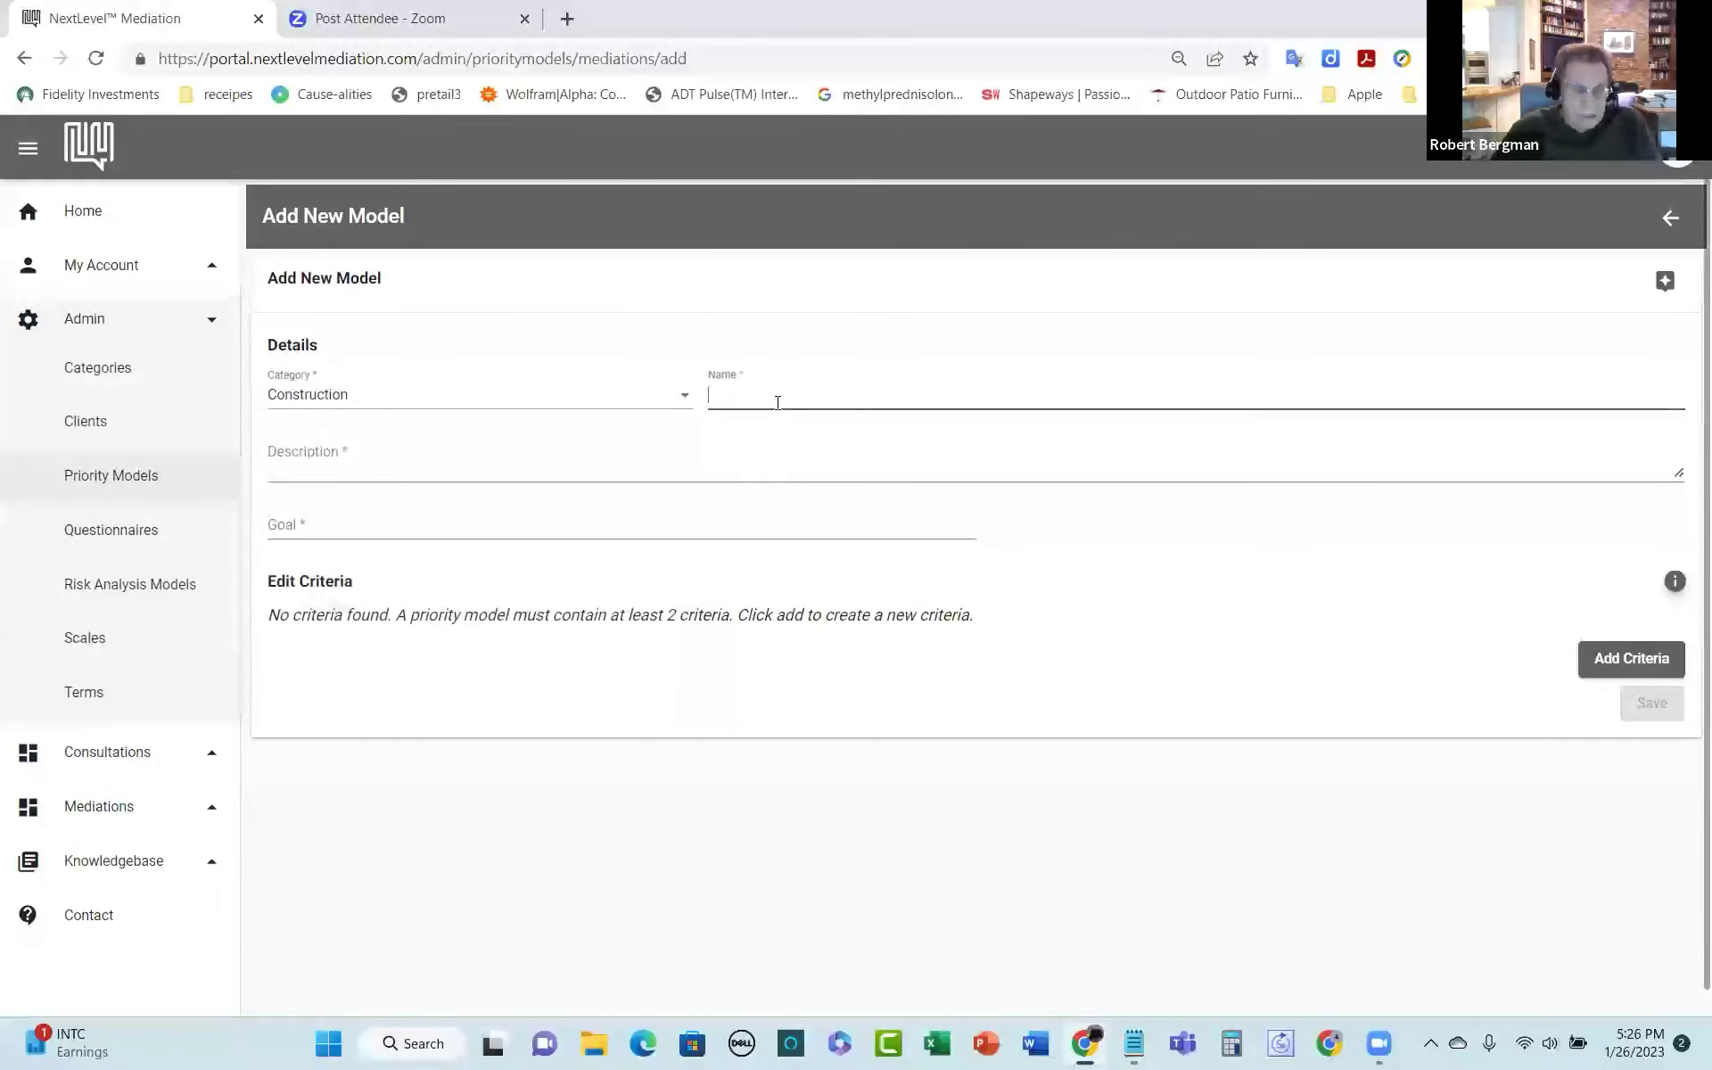
type("ob")
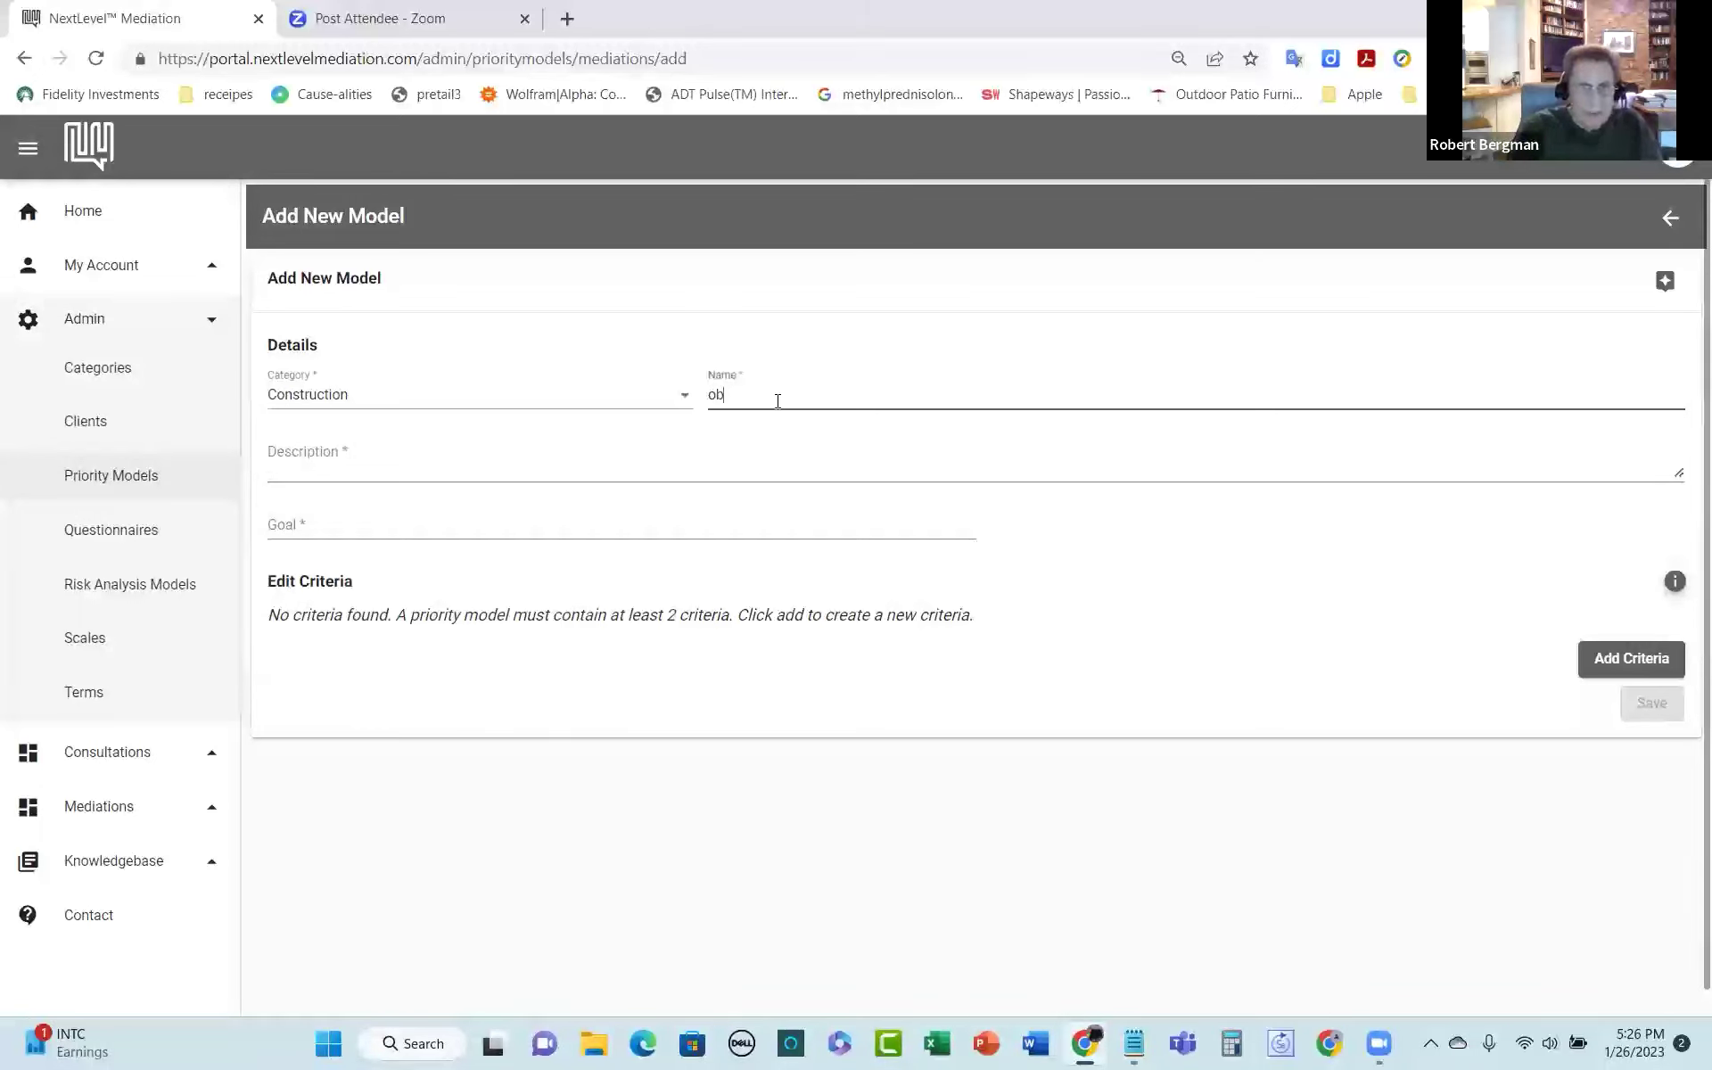
type("jectiv")
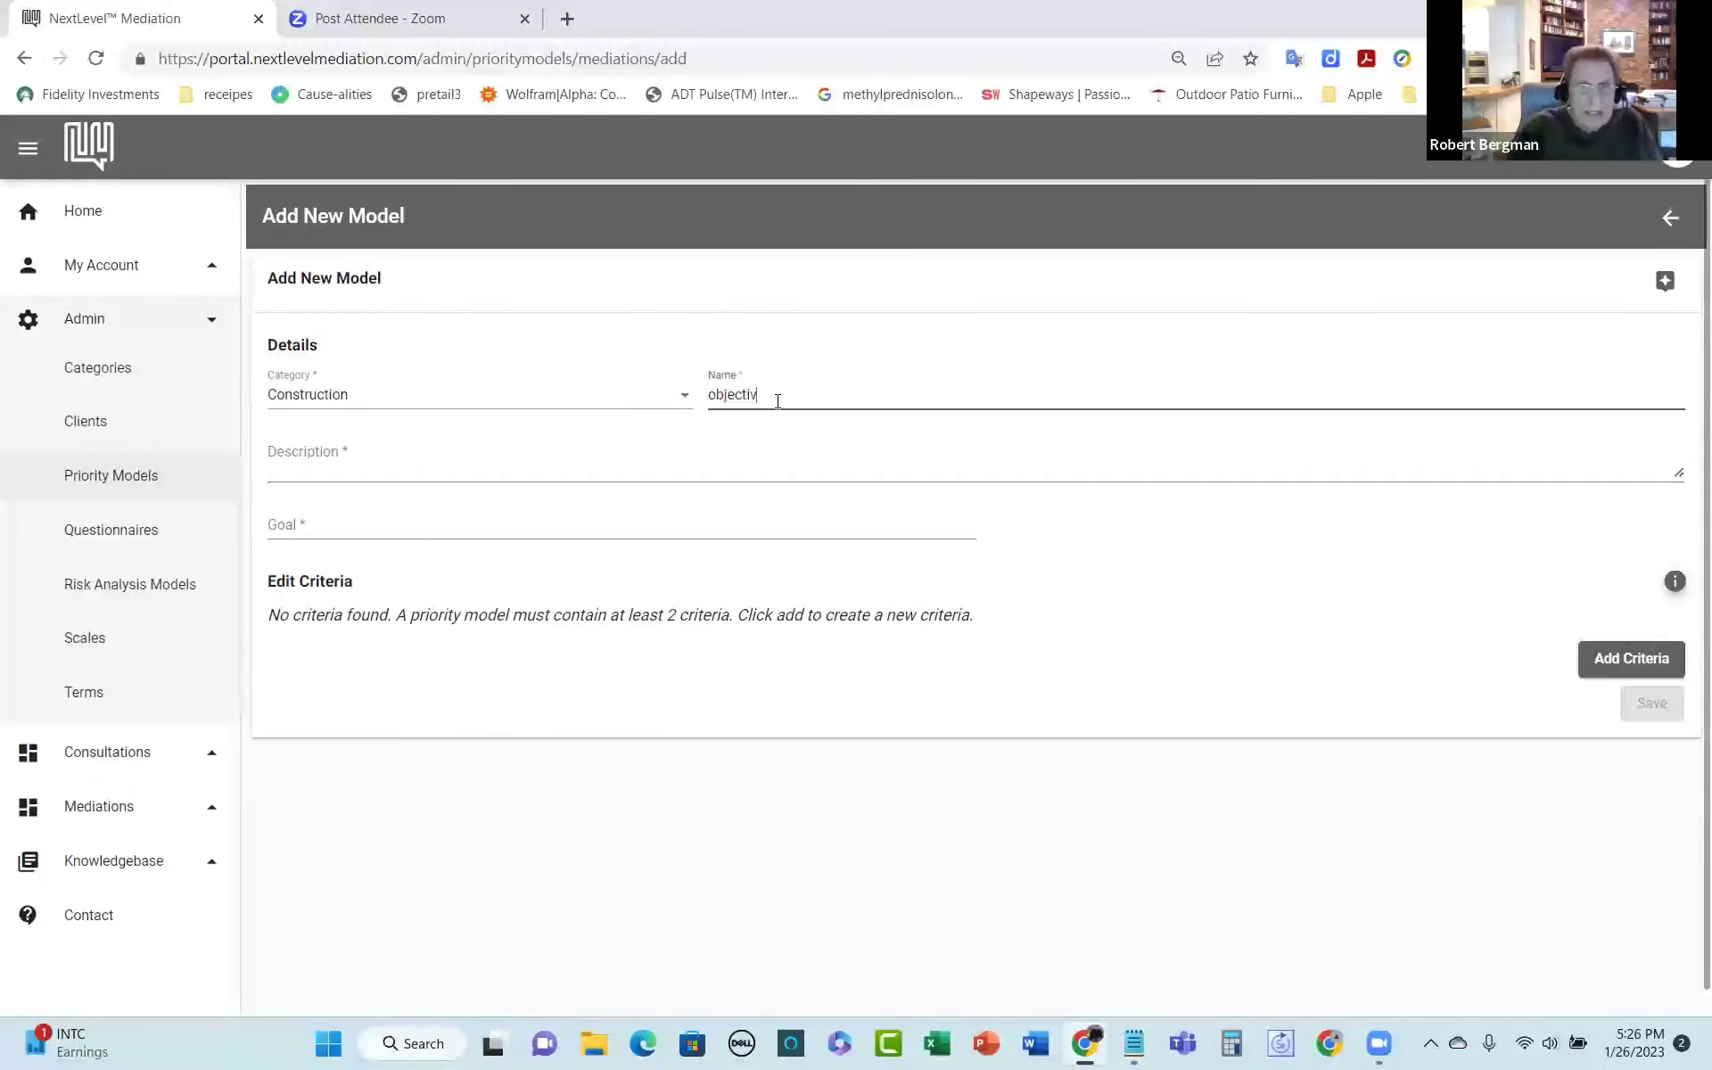
type("es for contruction problem")
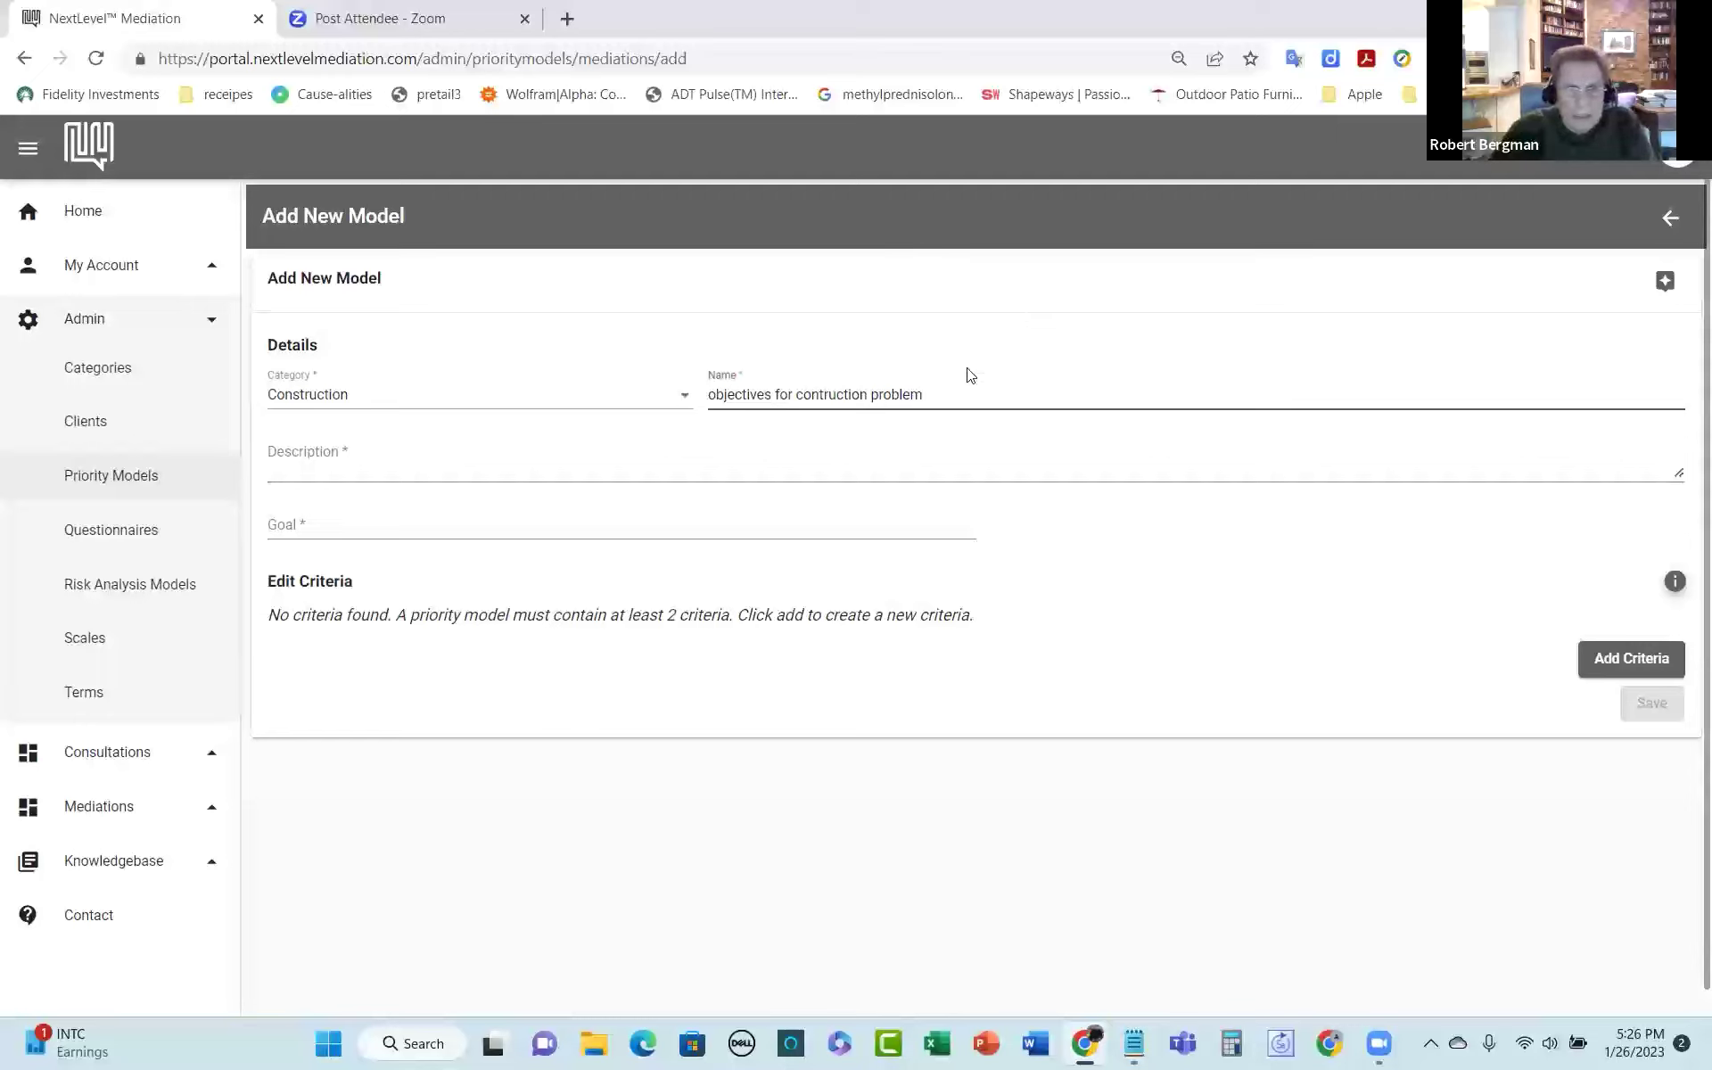
left_click_drag(943, 393, 697, 416)
key("ctrl+c")
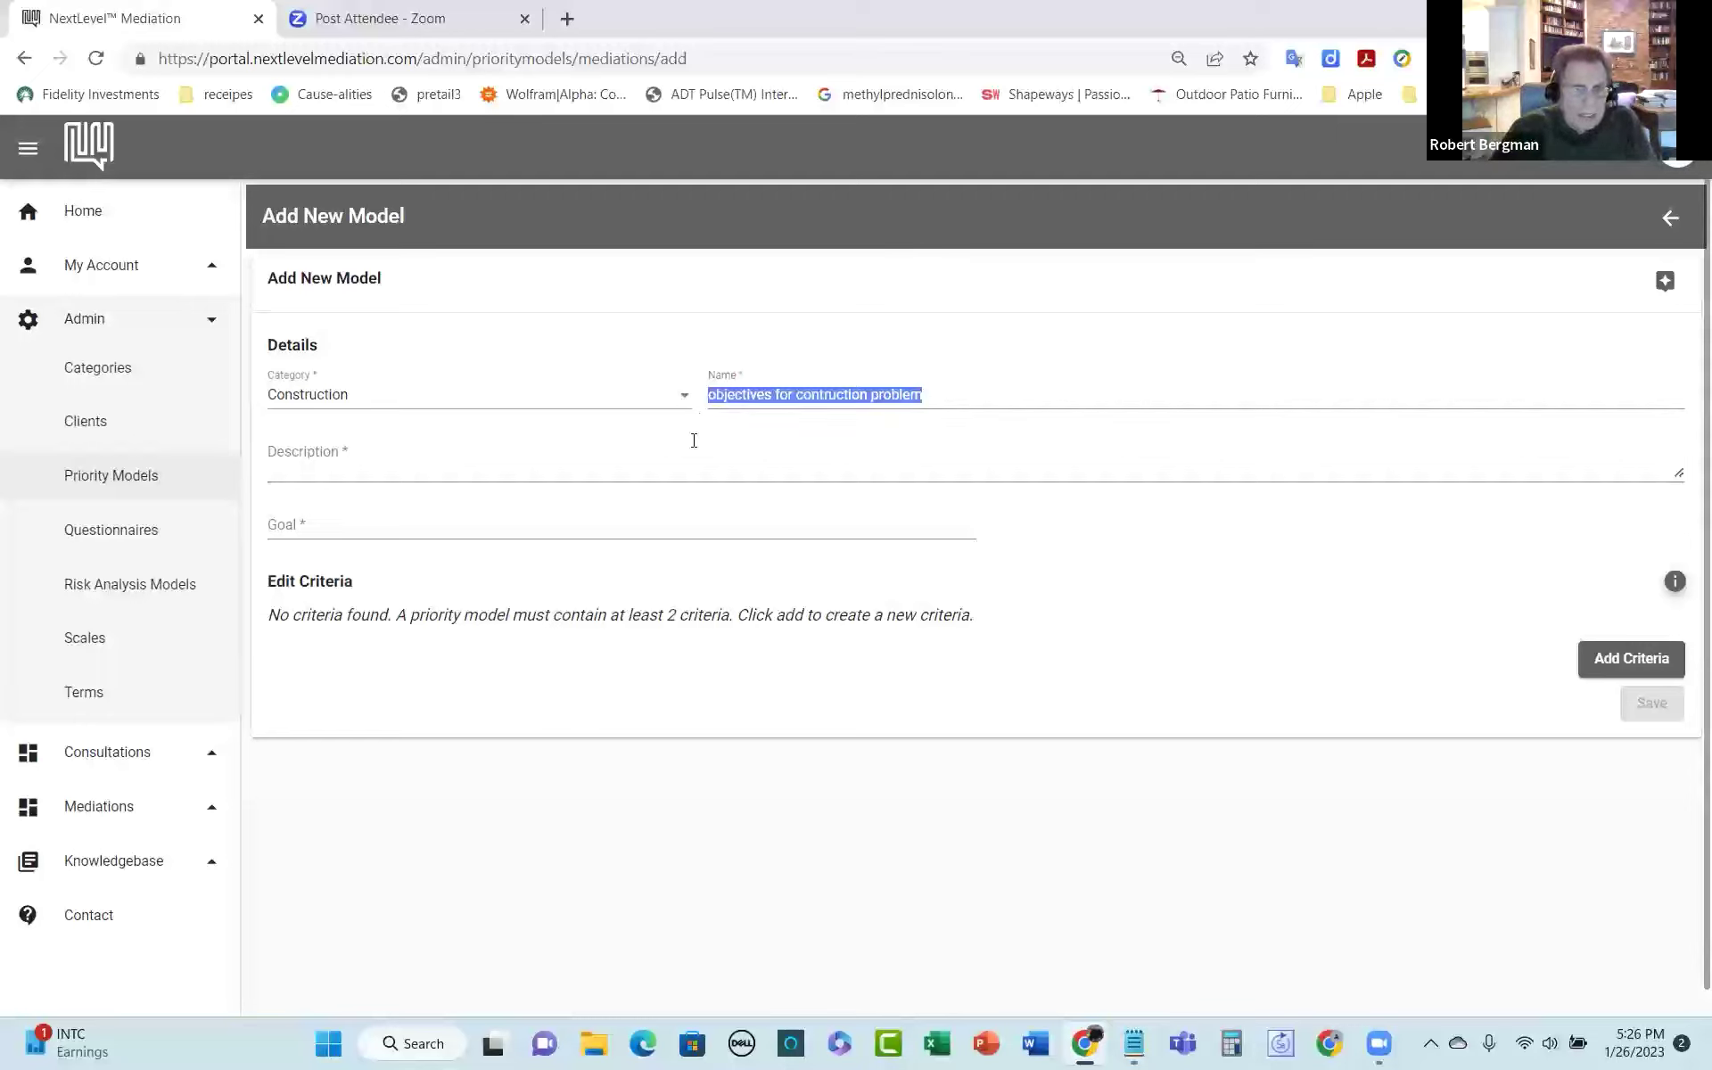
left_click(418, 448)
key("ctrl+v")
Step: Set the priority model's goal to "Find the best solution to construction dispute"
left_click(321, 533)
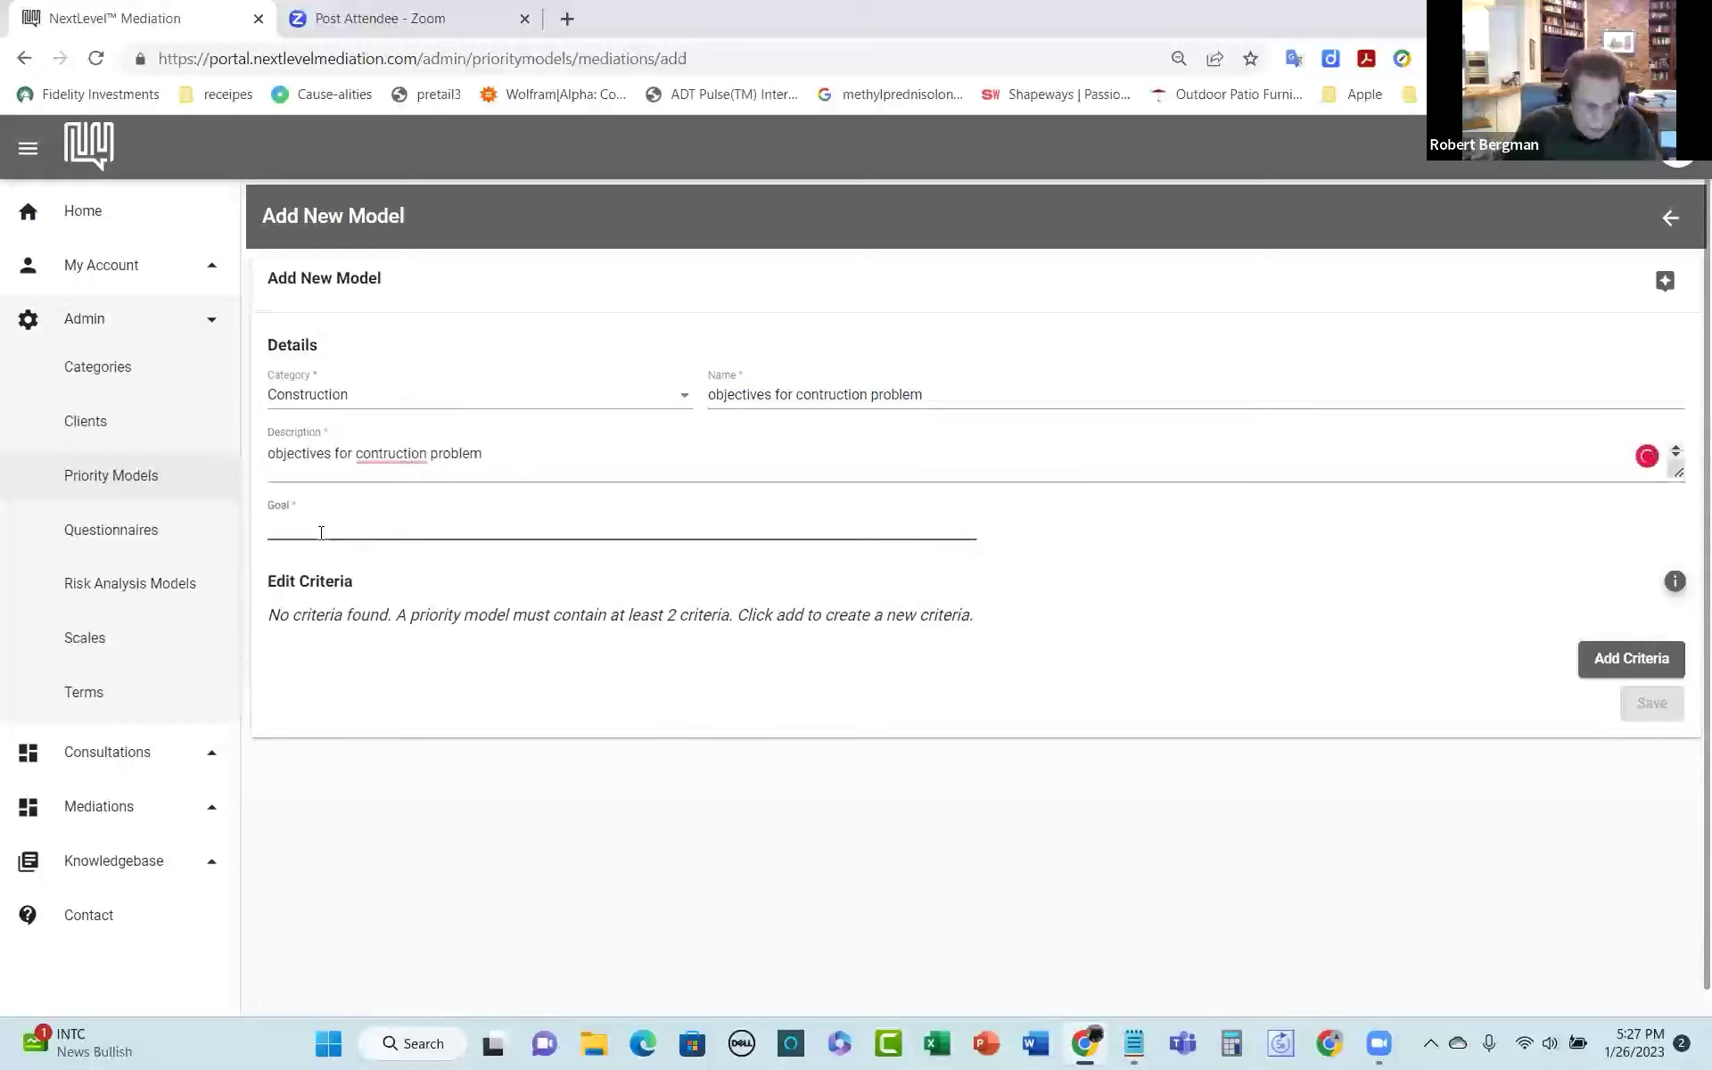
type("Find")
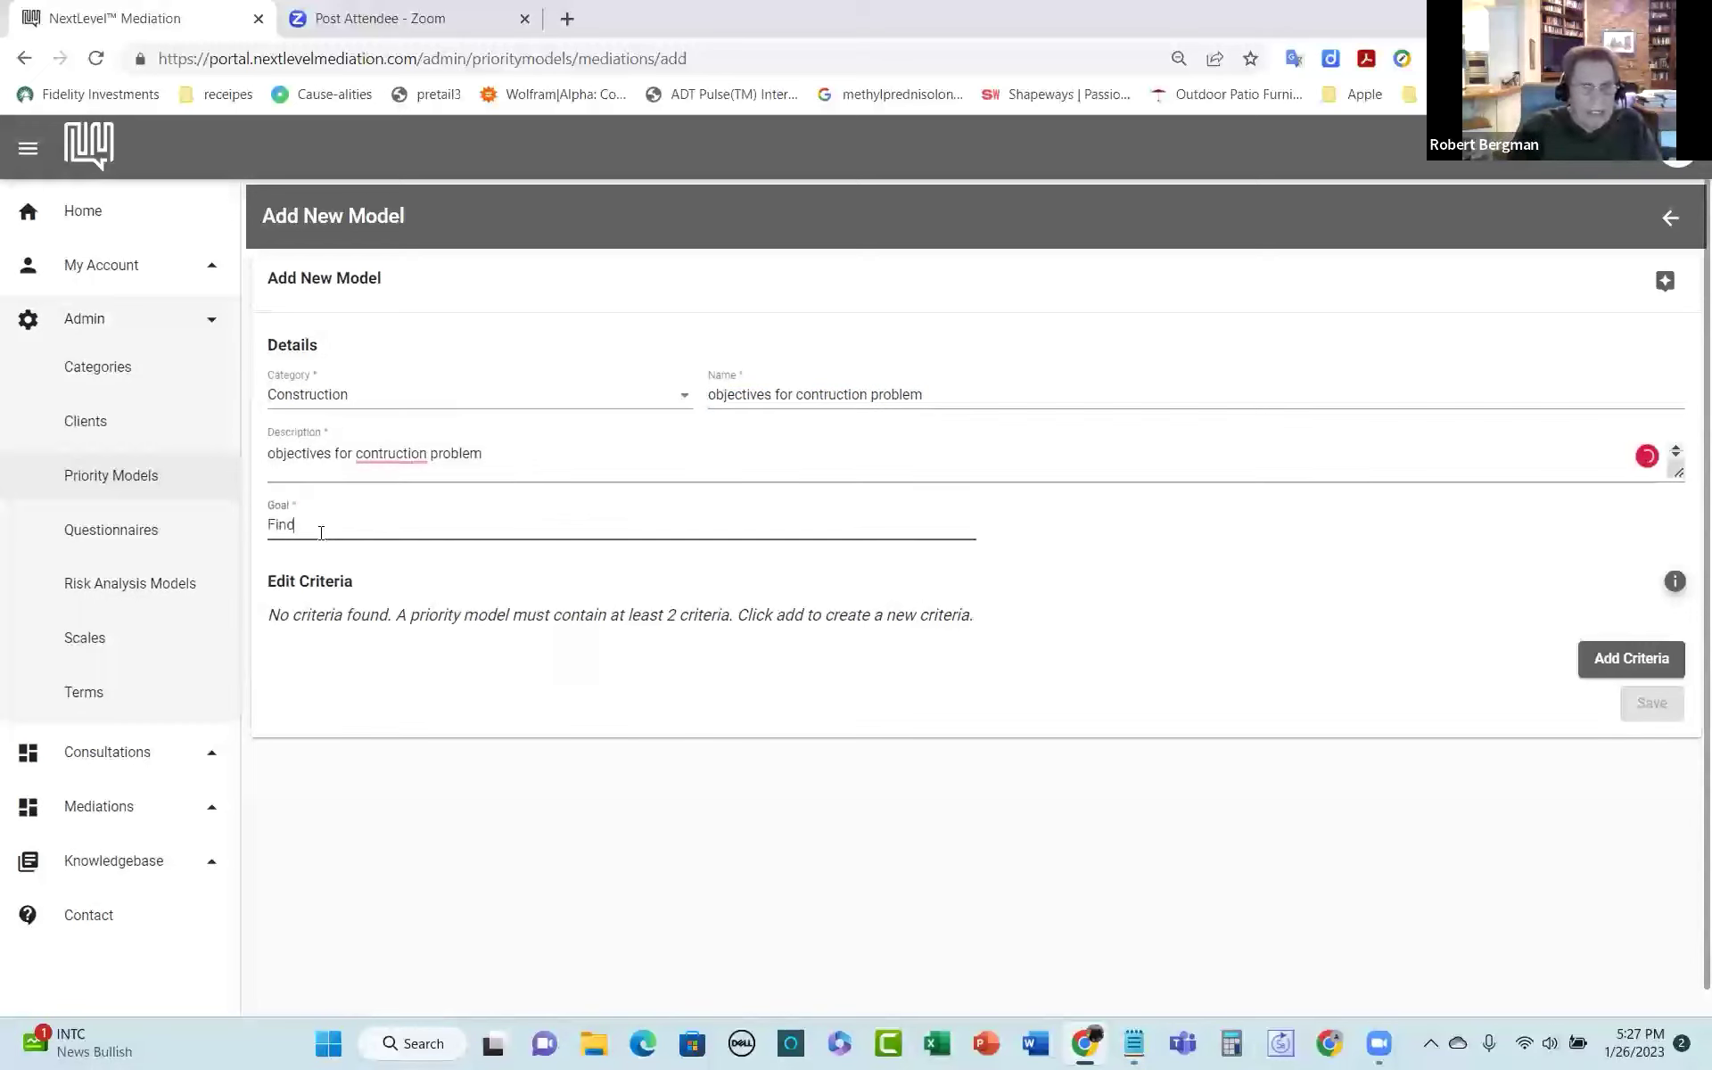
type(" the best")
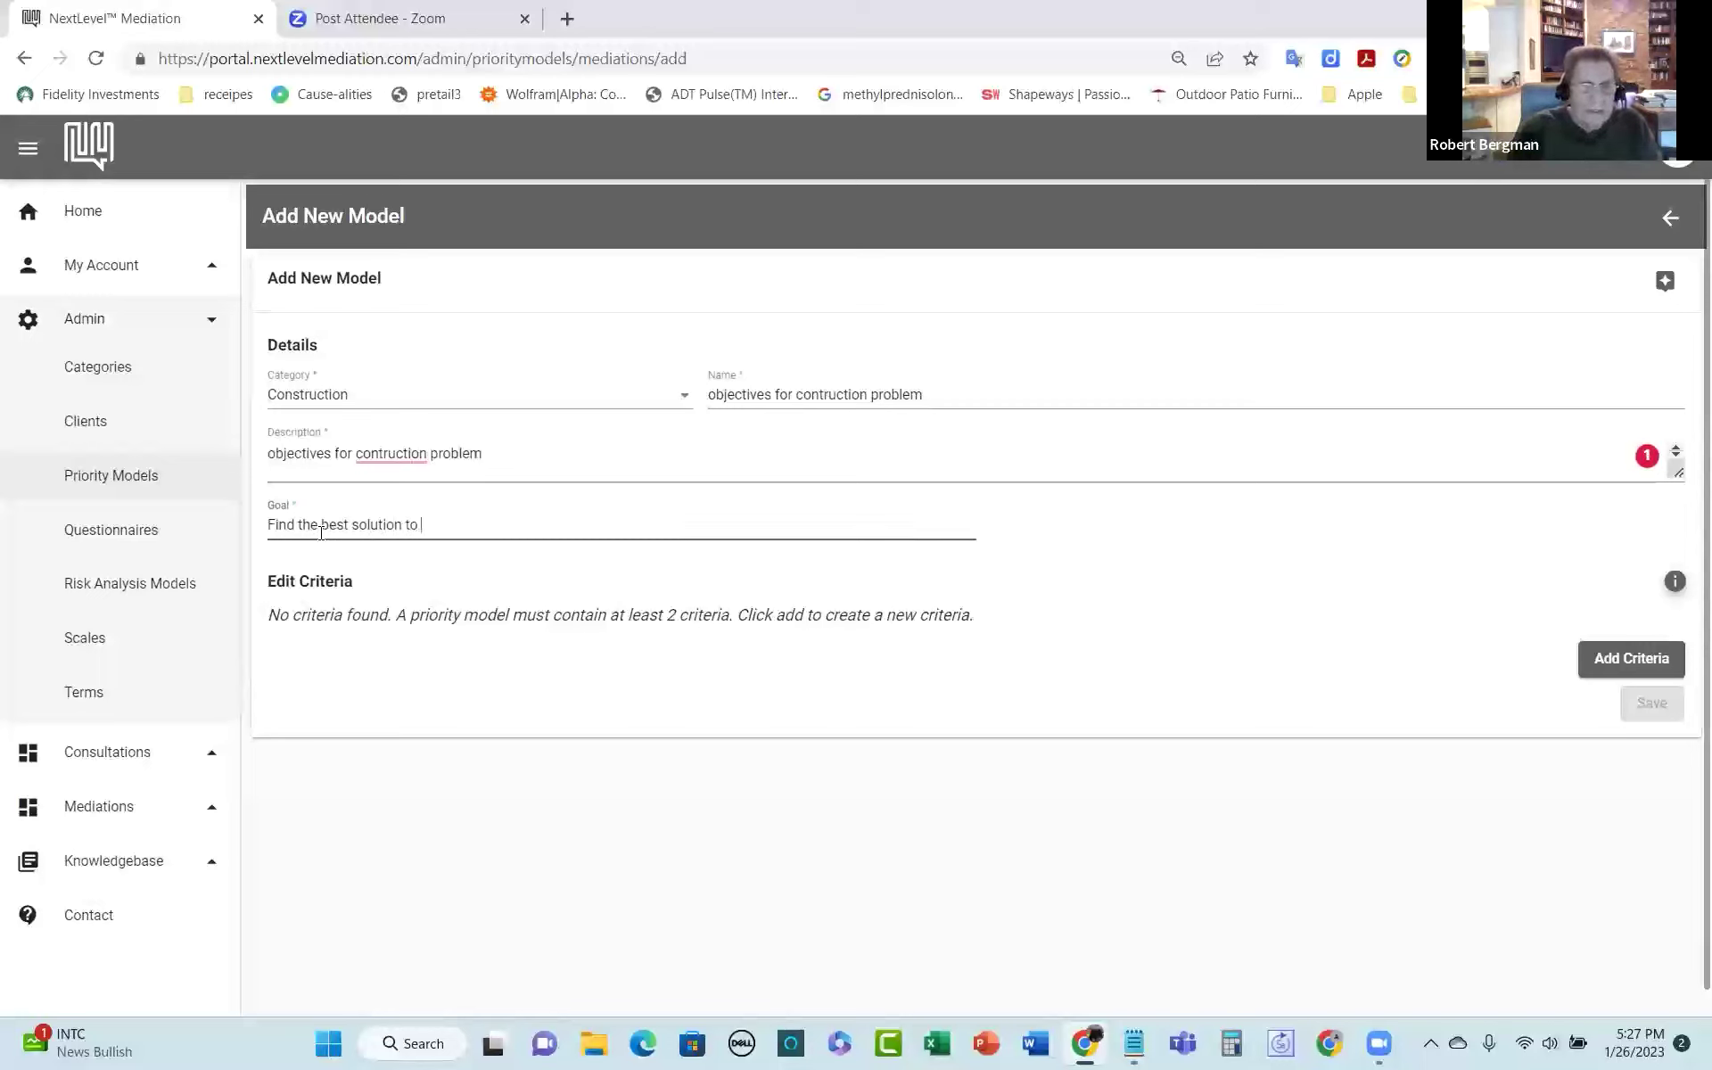
type("solution to const")
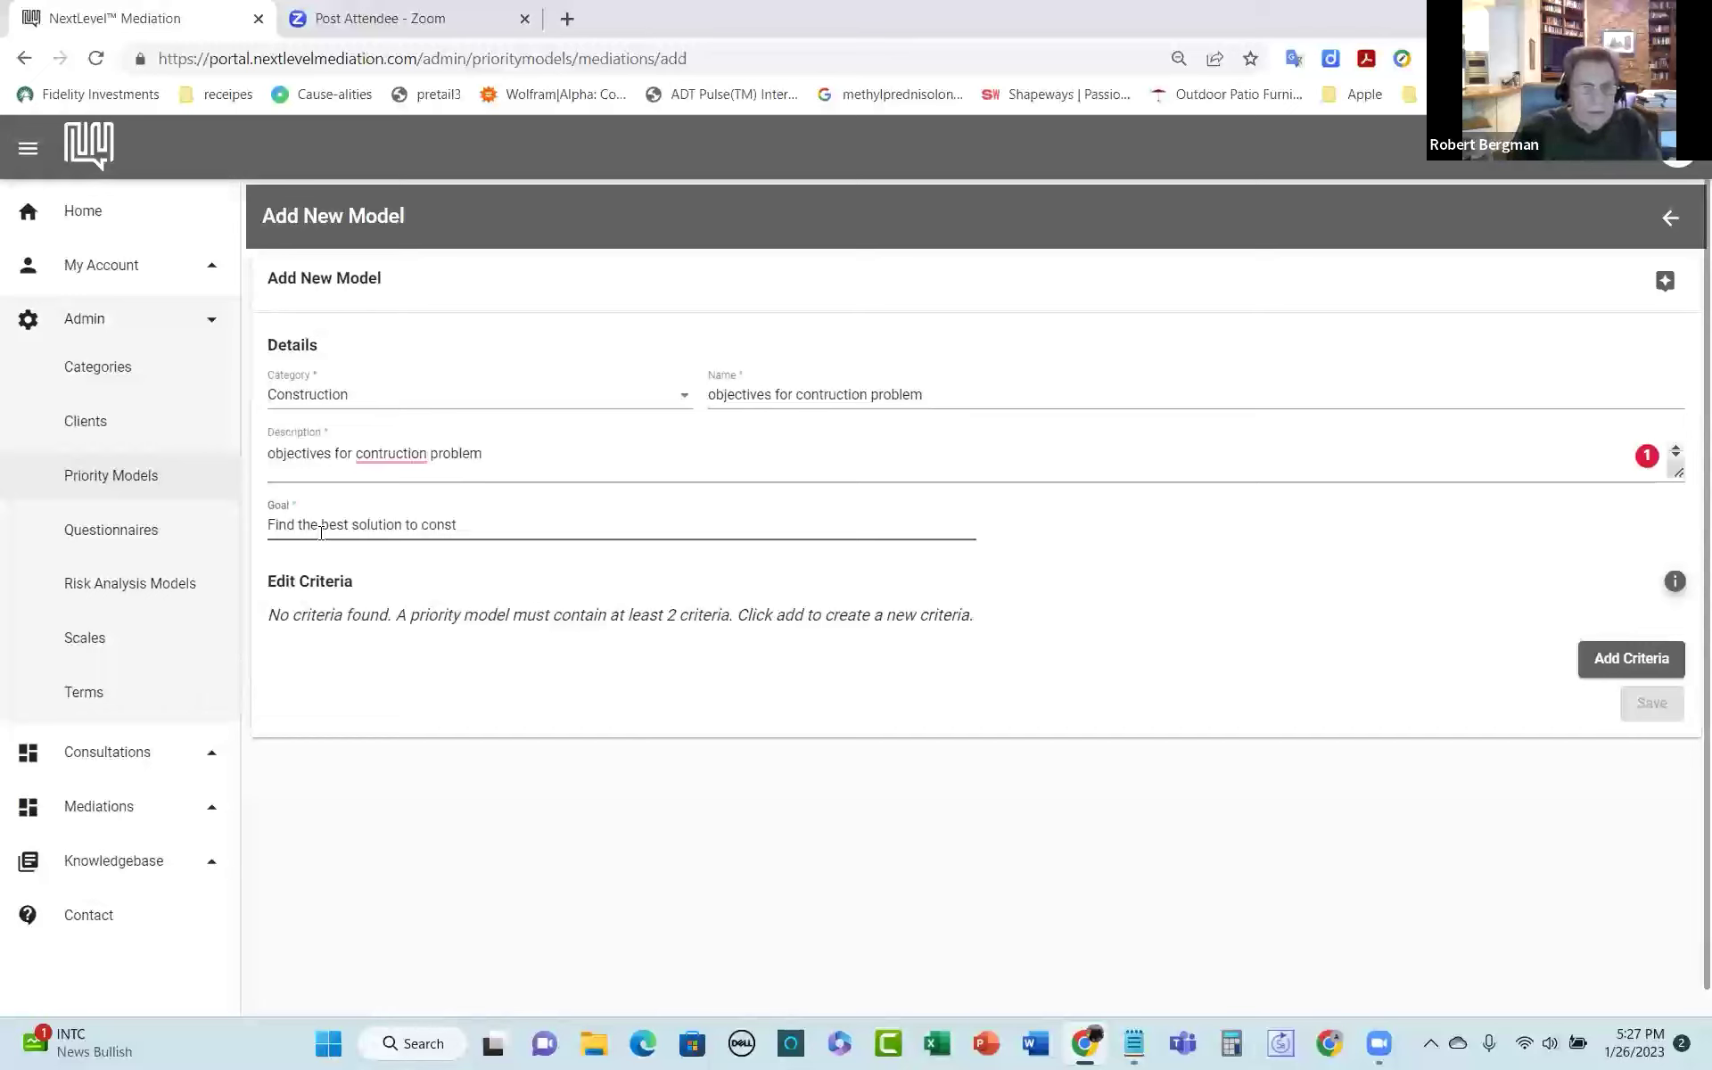
type("ruction dispute")
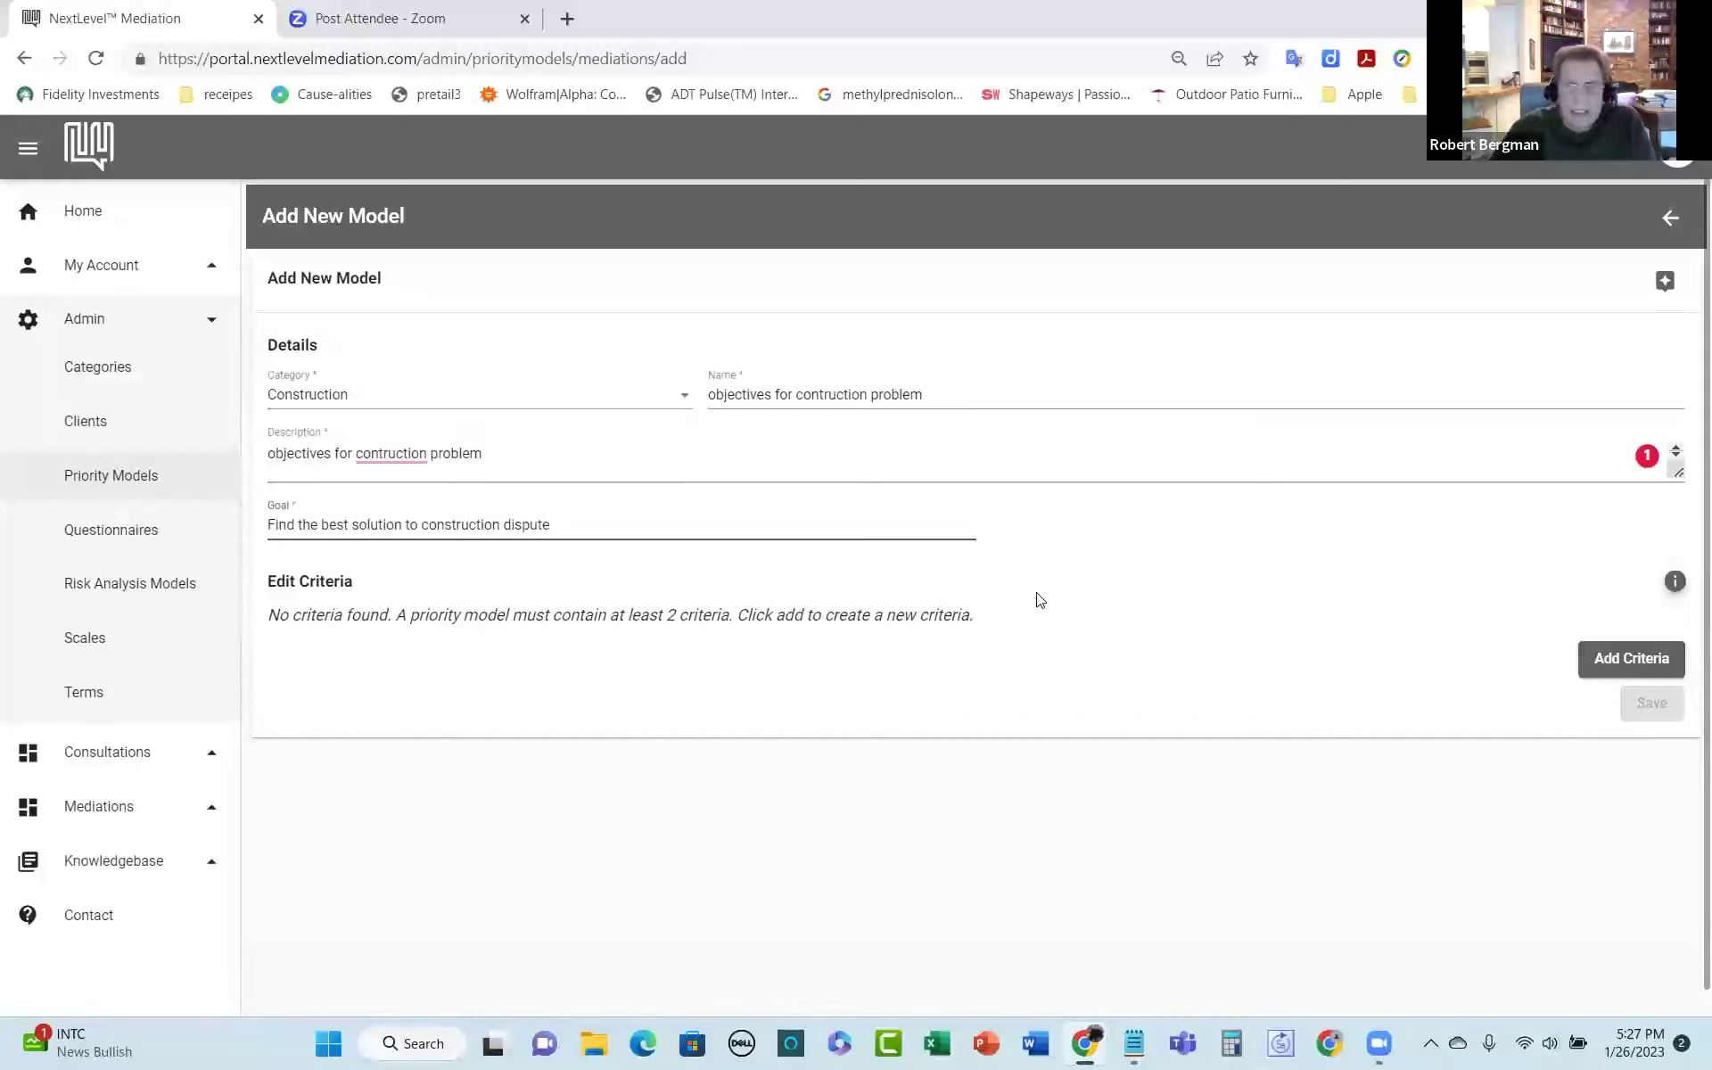
Step: Request Assisted Intelligence suggestions of typical mediation objectives for the search term "delayed construction dispute"
left_click(1668, 285)
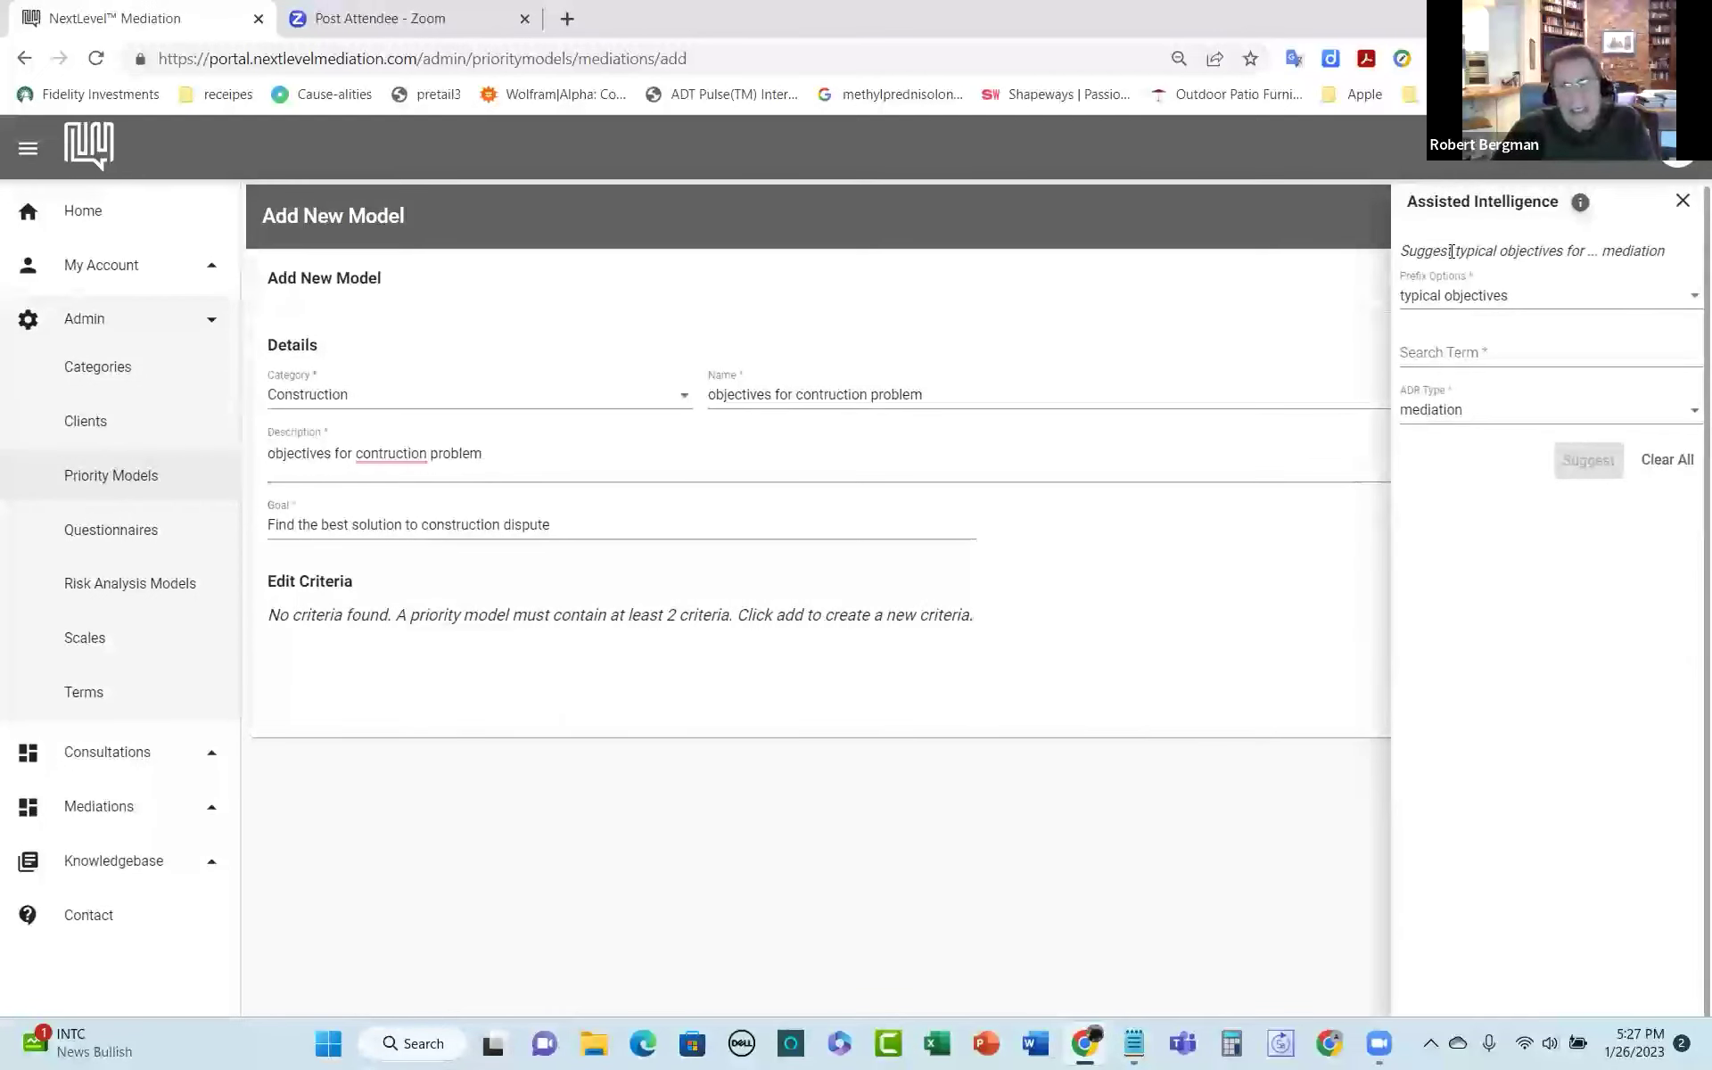
left_click(1443, 358)
type("delayed")
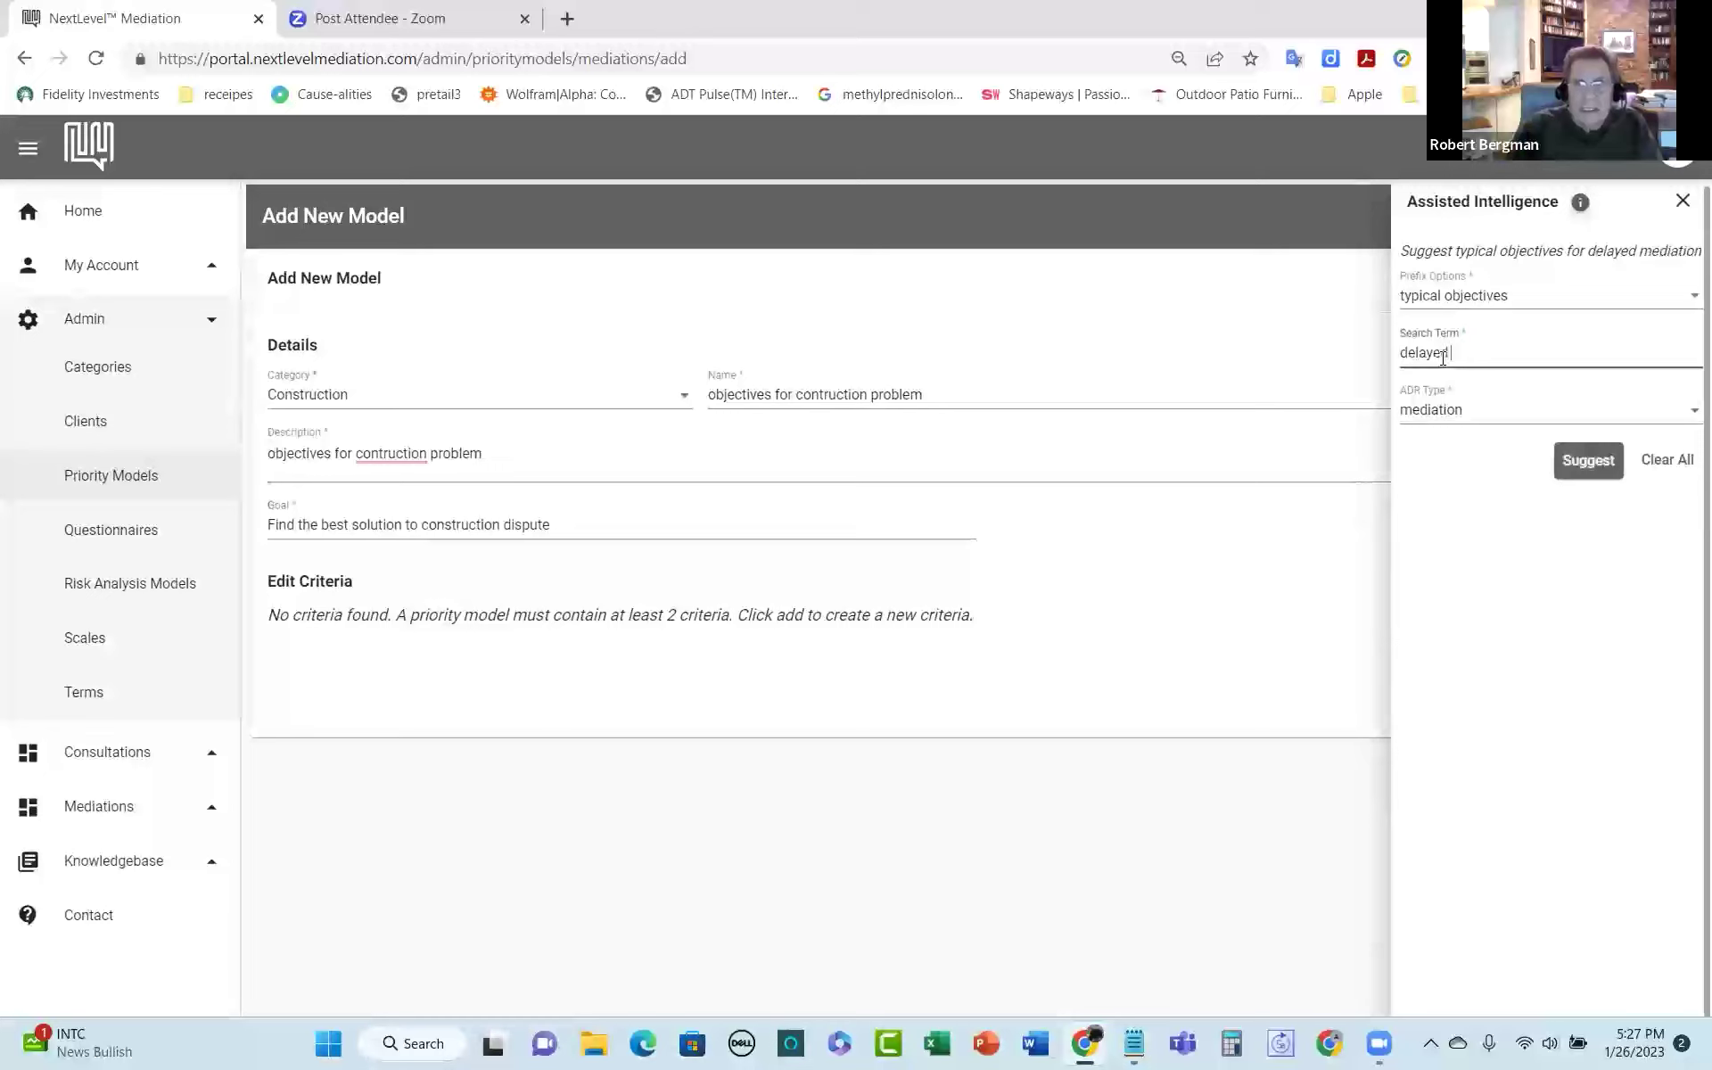
type(" constru")
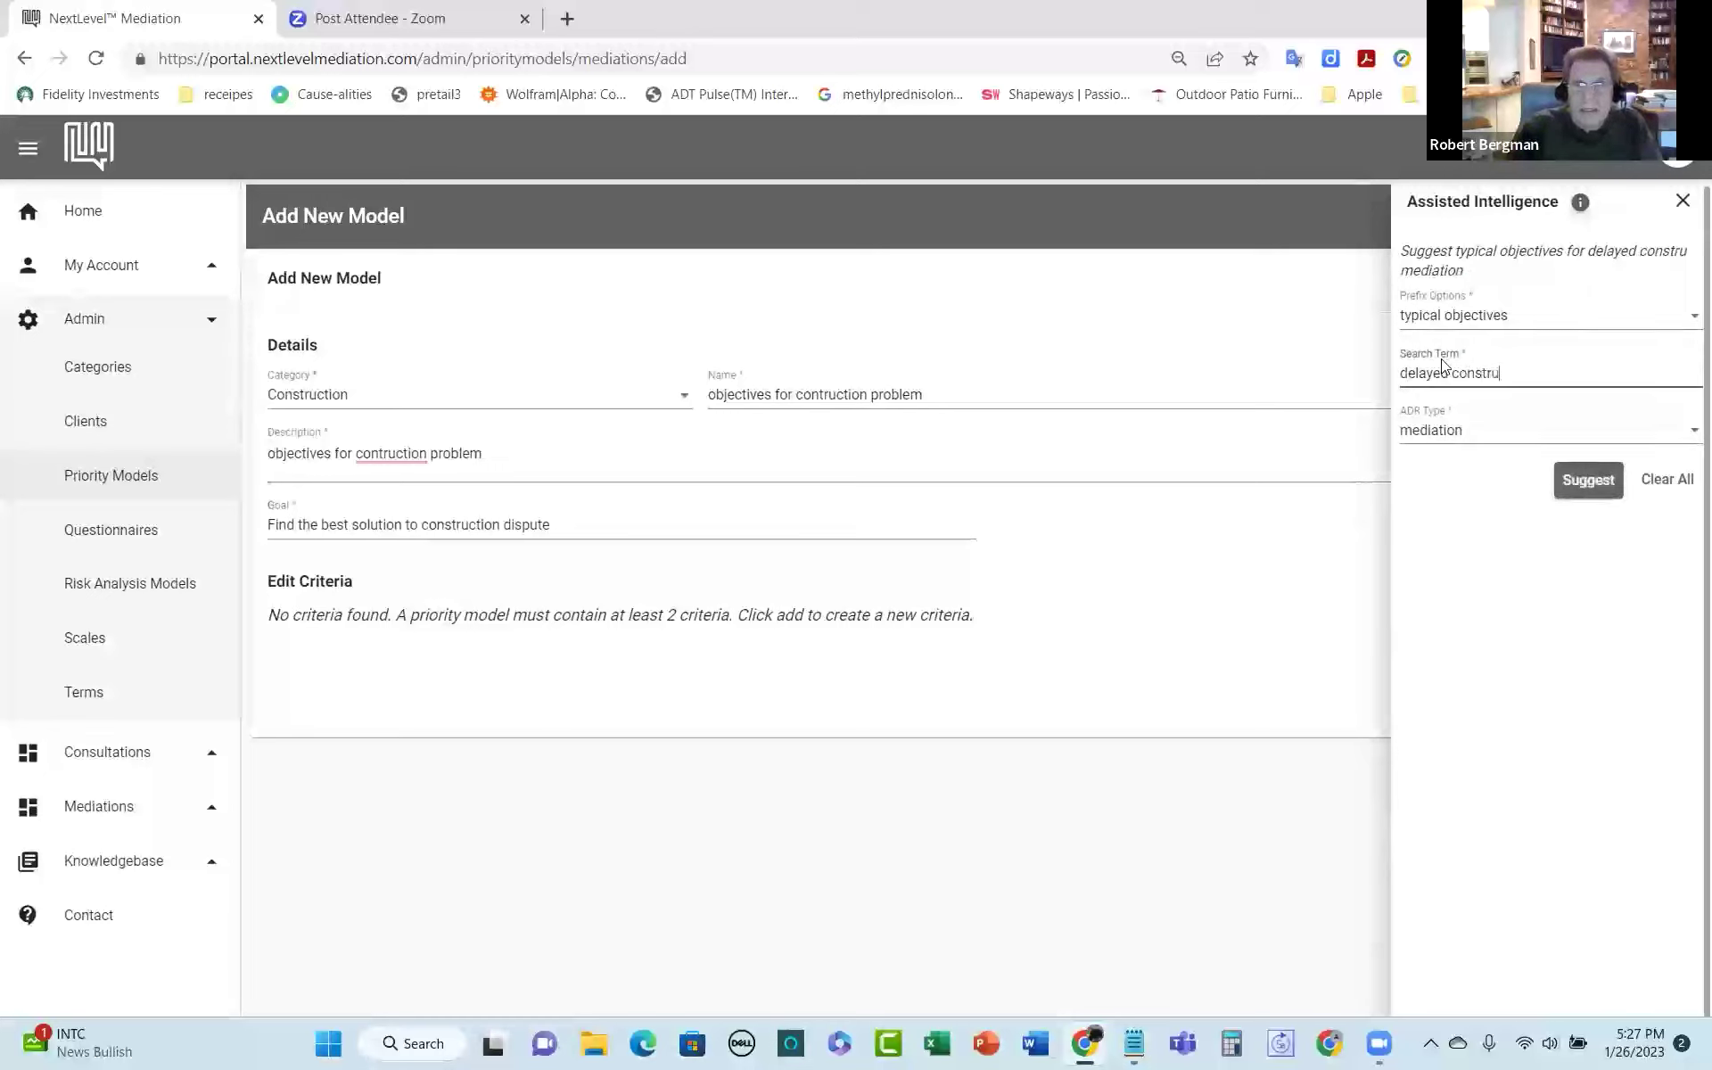
type("ction dispute")
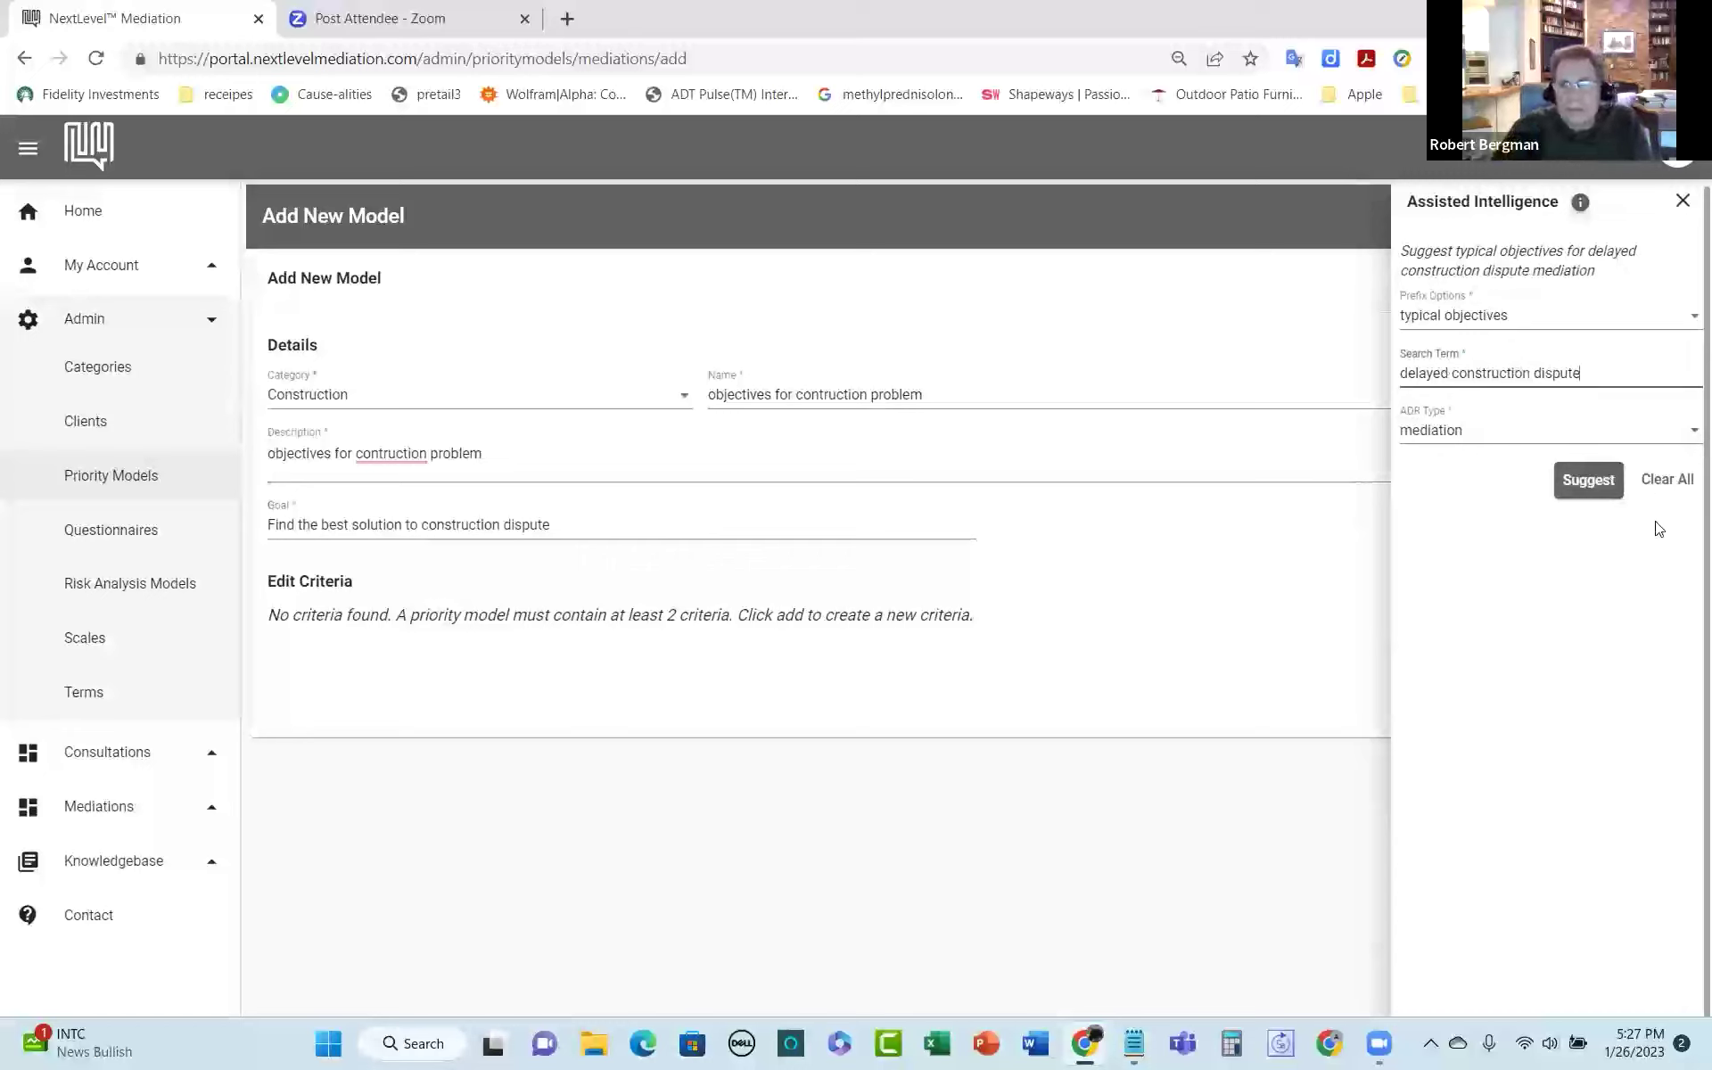
left_click(1600, 493)
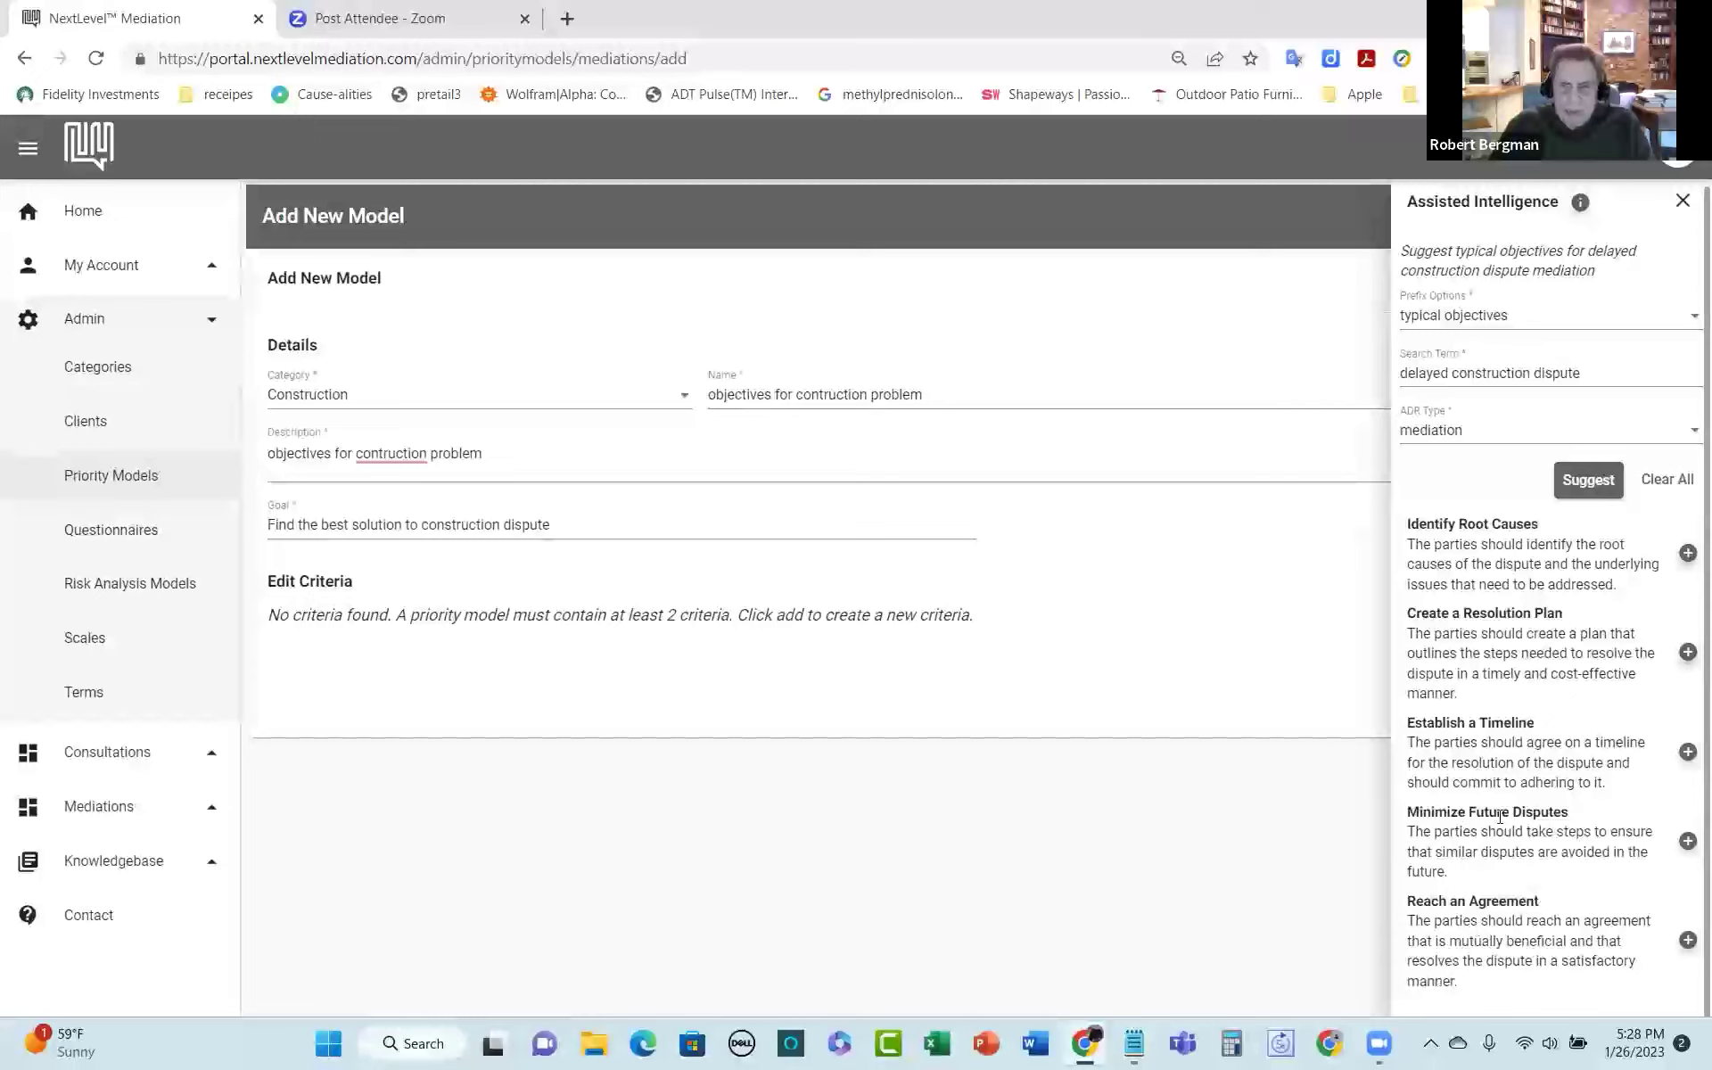
Step: Add the suggested "Minimize Future Disputes" objective as a criterion using the Importance Scale
left_click(1688, 841)
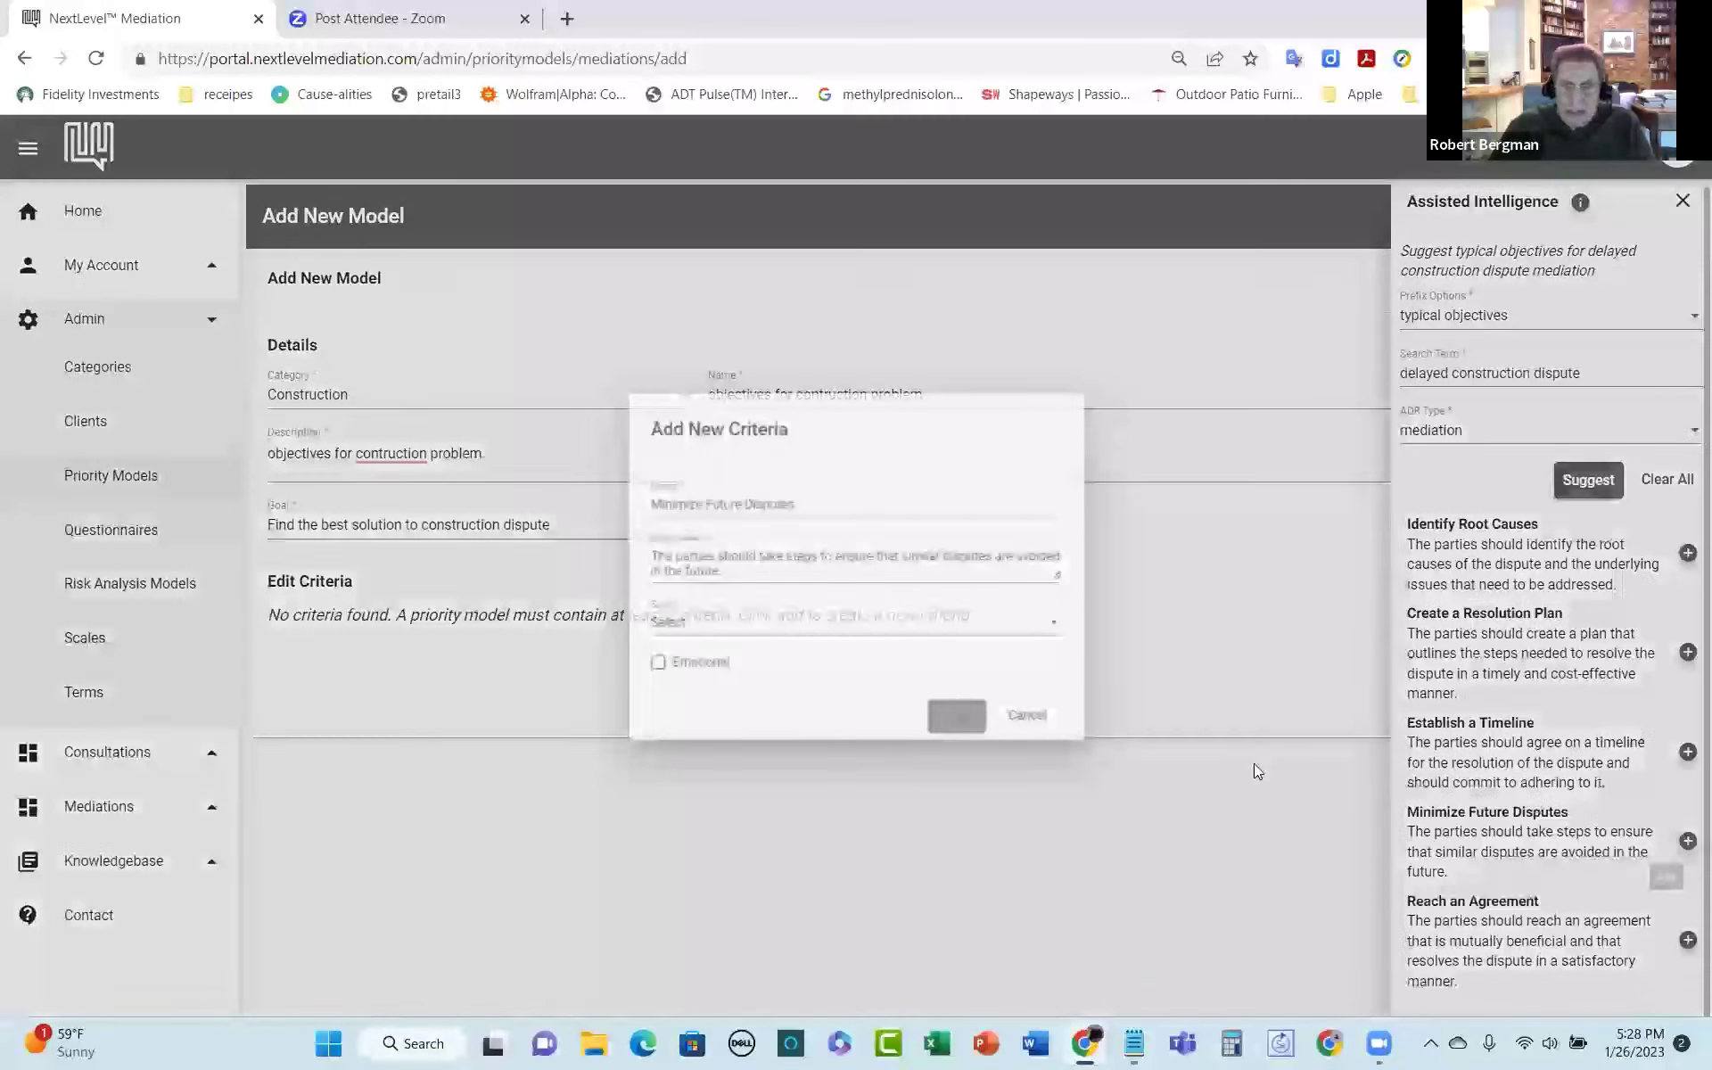
left_click(705, 628)
scroll(729, 706, "down", 1)
scroll(729, 706, "down", 1)
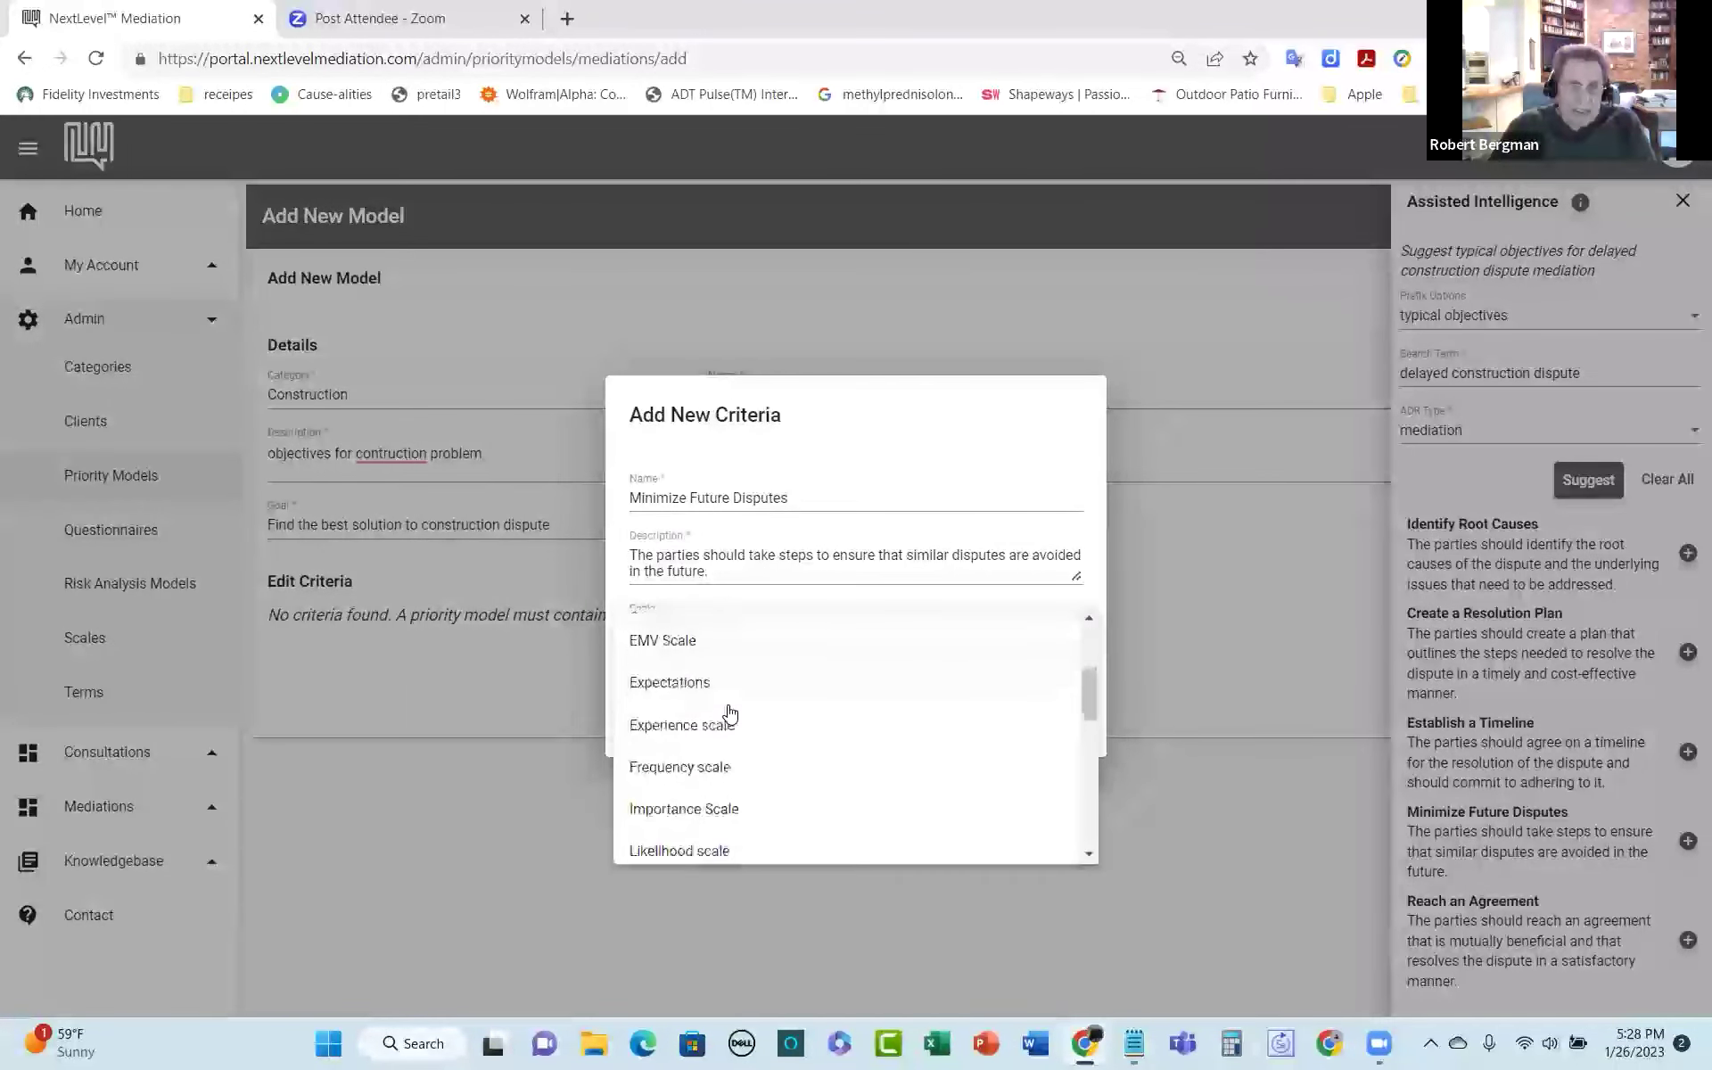
left_click(754, 801)
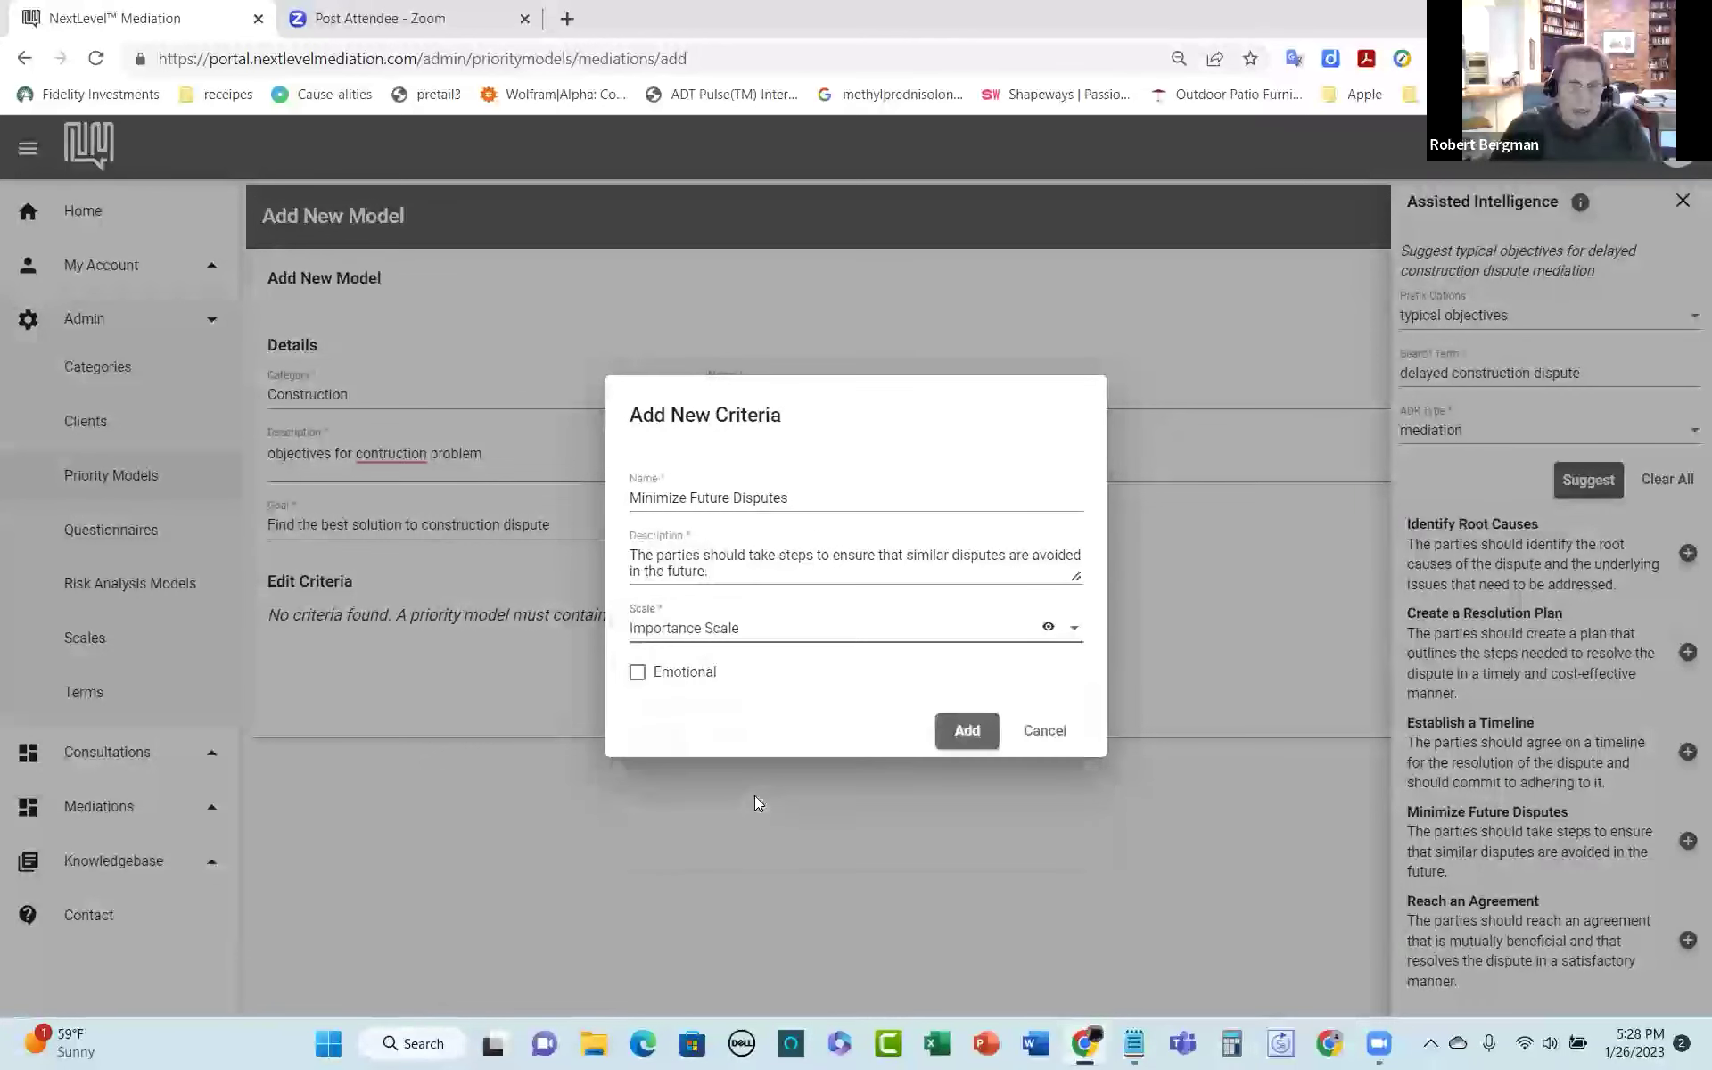
left_click(943, 740)
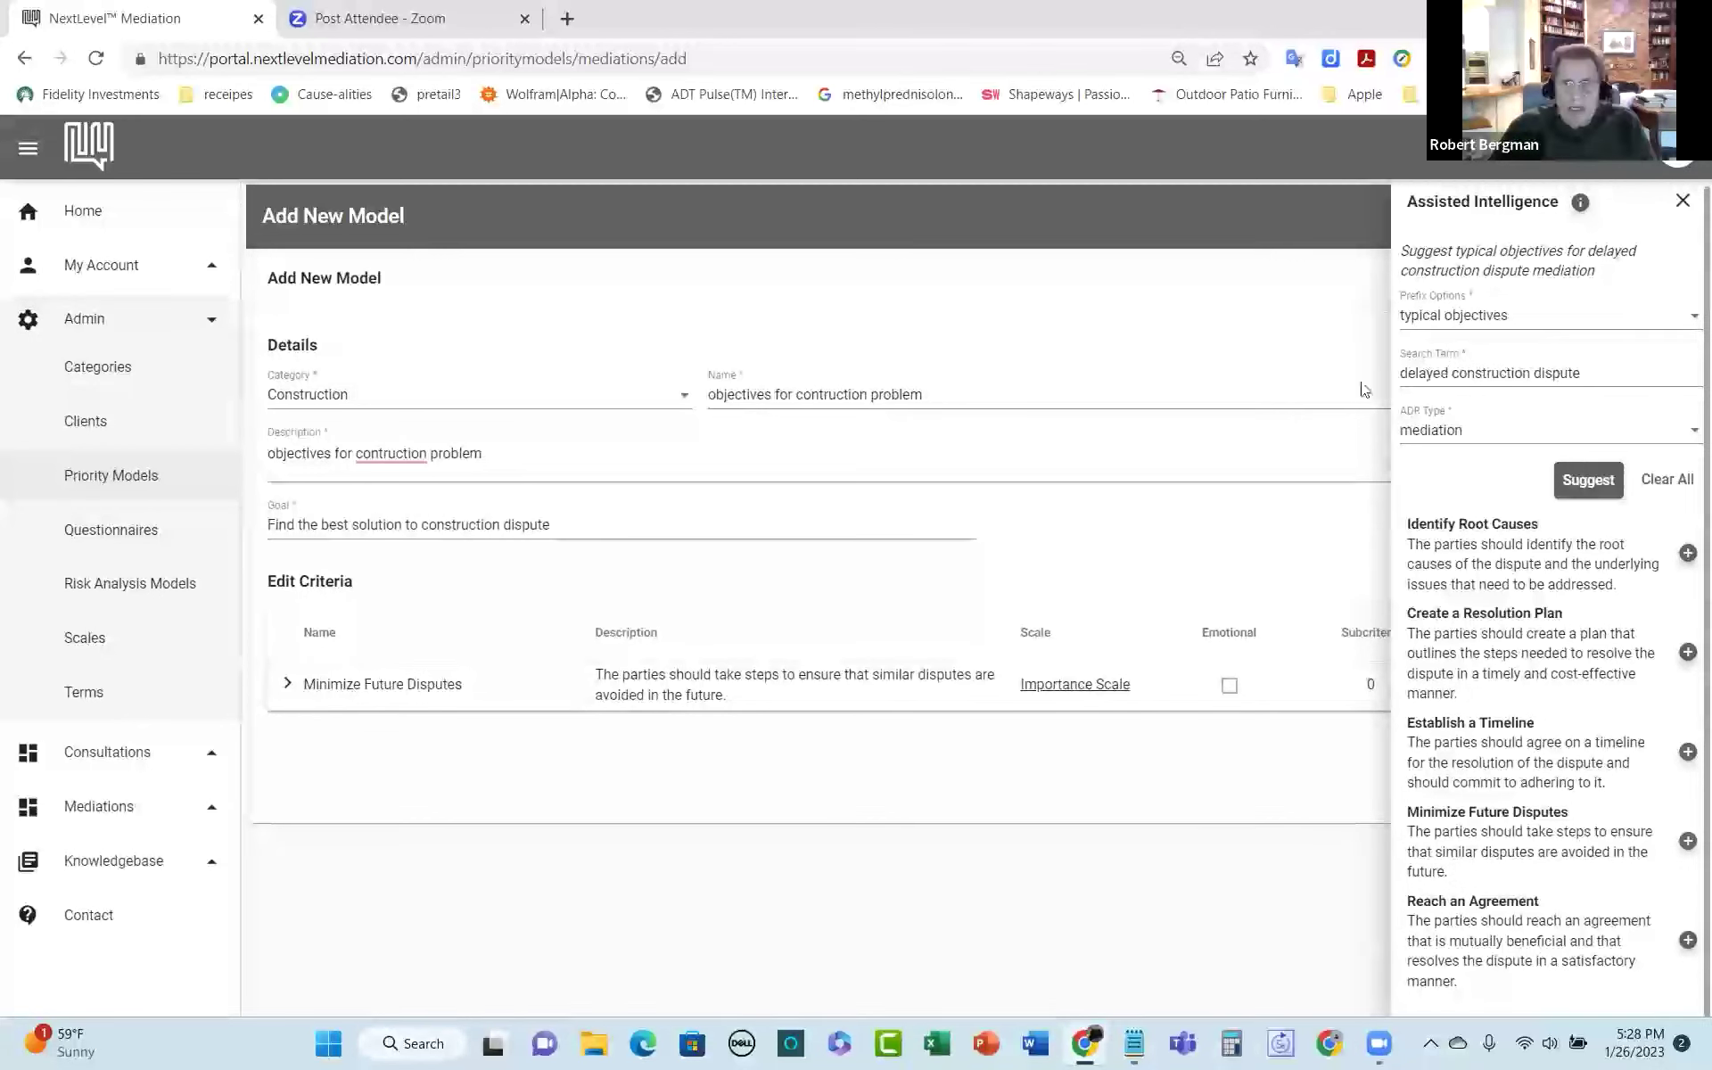
Step: Expand the search term to "a buidling owner lost money because of adelayed construction dispute" and request new suggestions
left_click(1402, 375)
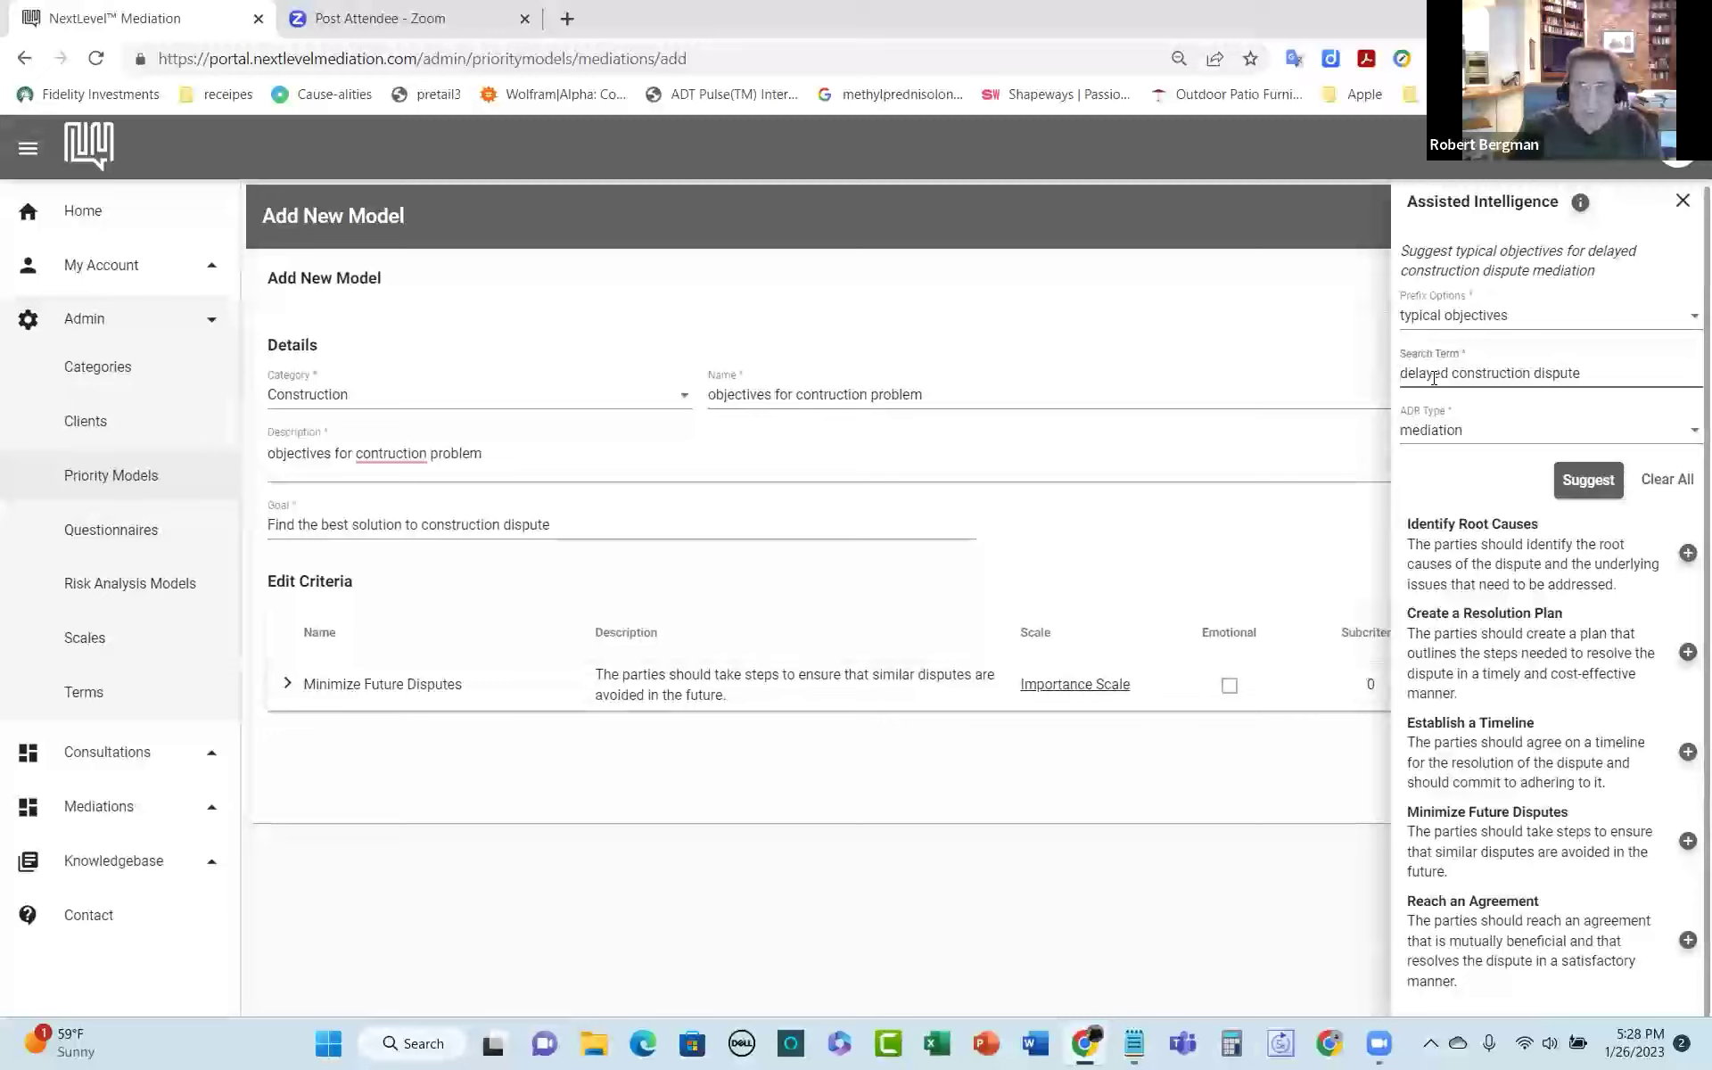
type("a buidl")
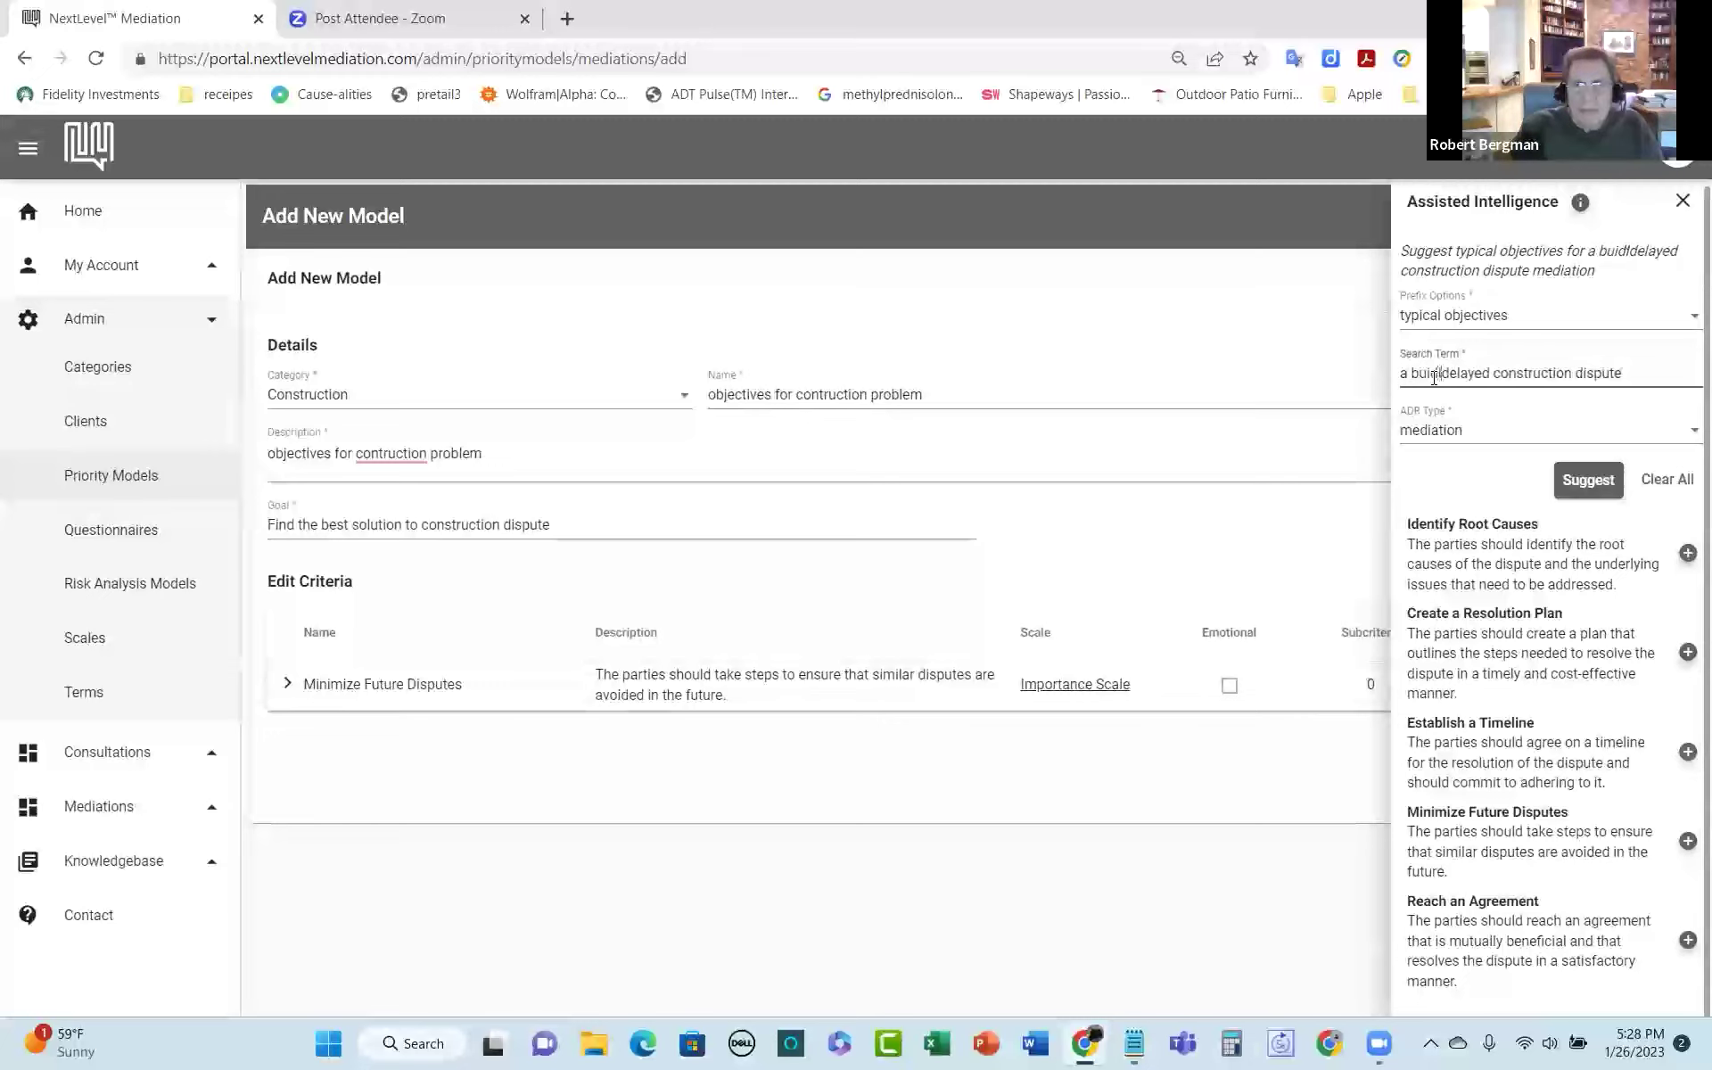
type("ing owner ")
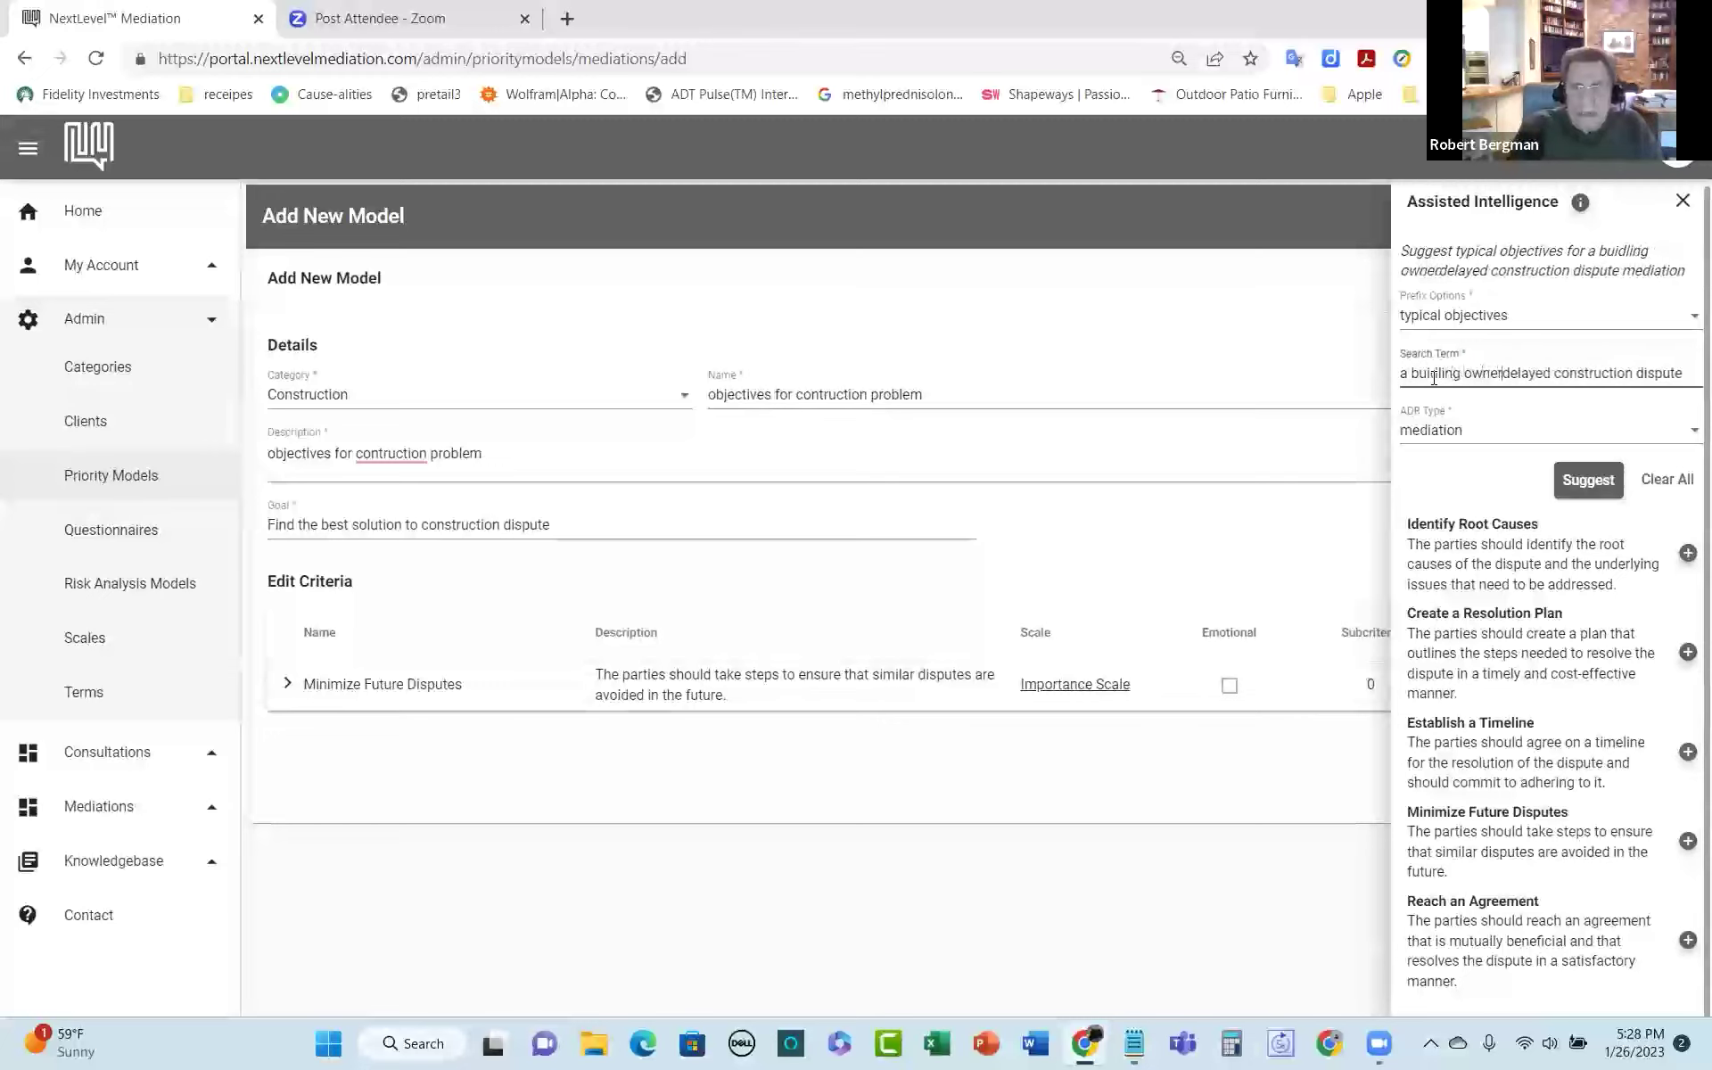
type("lost money bexcaus")
key("BackSpace")
key("BackSpace")
key("BackSpace")
key("BackSpace")
key("BackSpace")
type("cause of a")
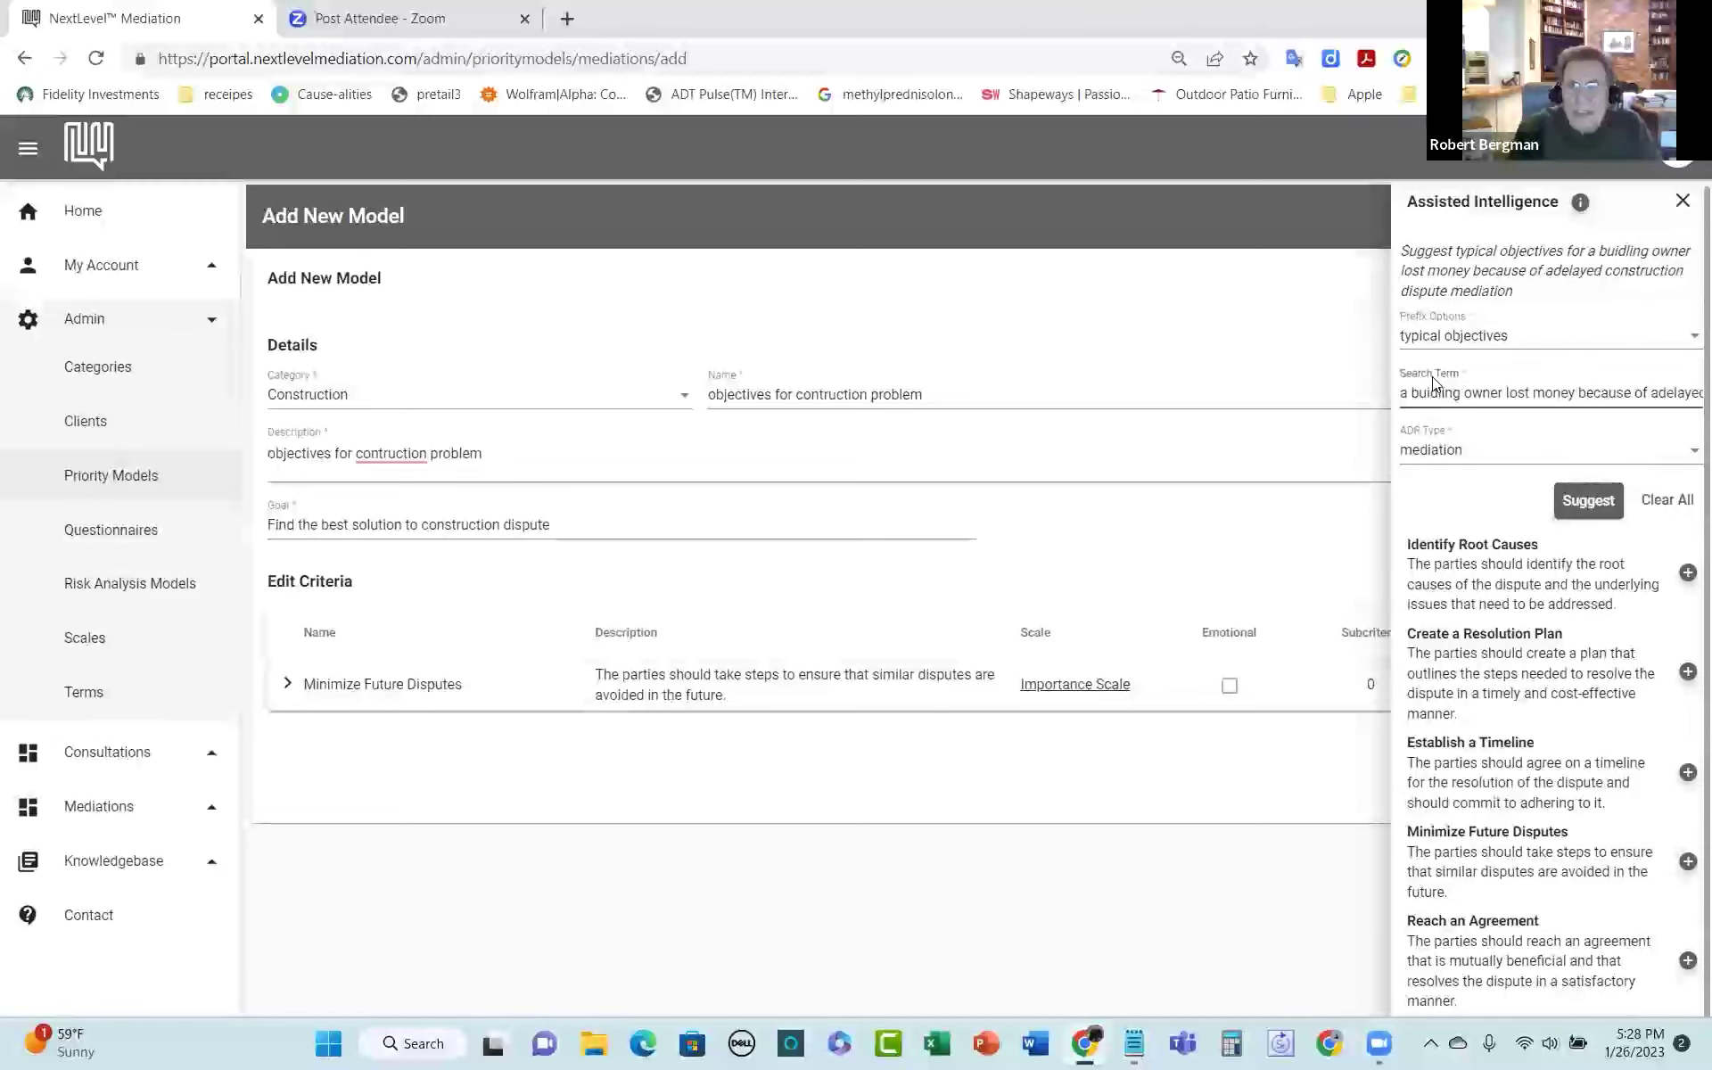
left_click(1591, 503)
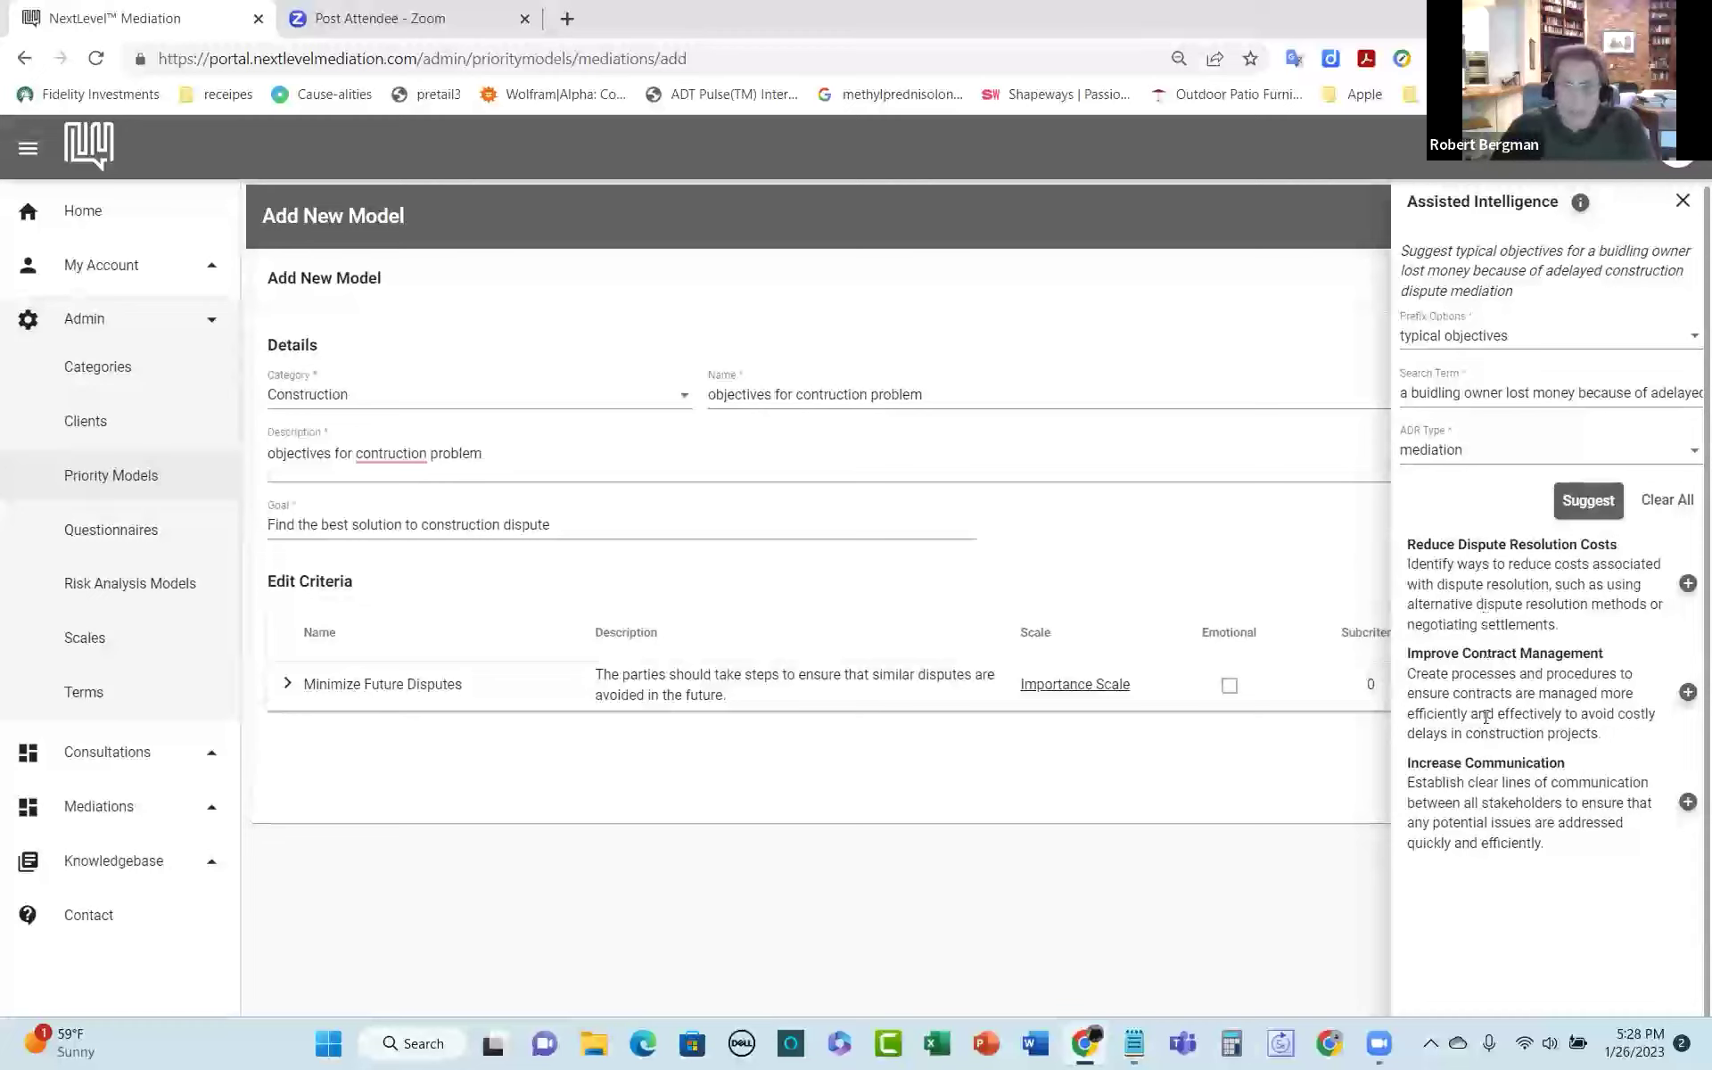
Step: Add the suggested "Improve Contract Management" objective as a main criterion using the Importance Scale
left_click(1689, 693)
left_click(843, 650)
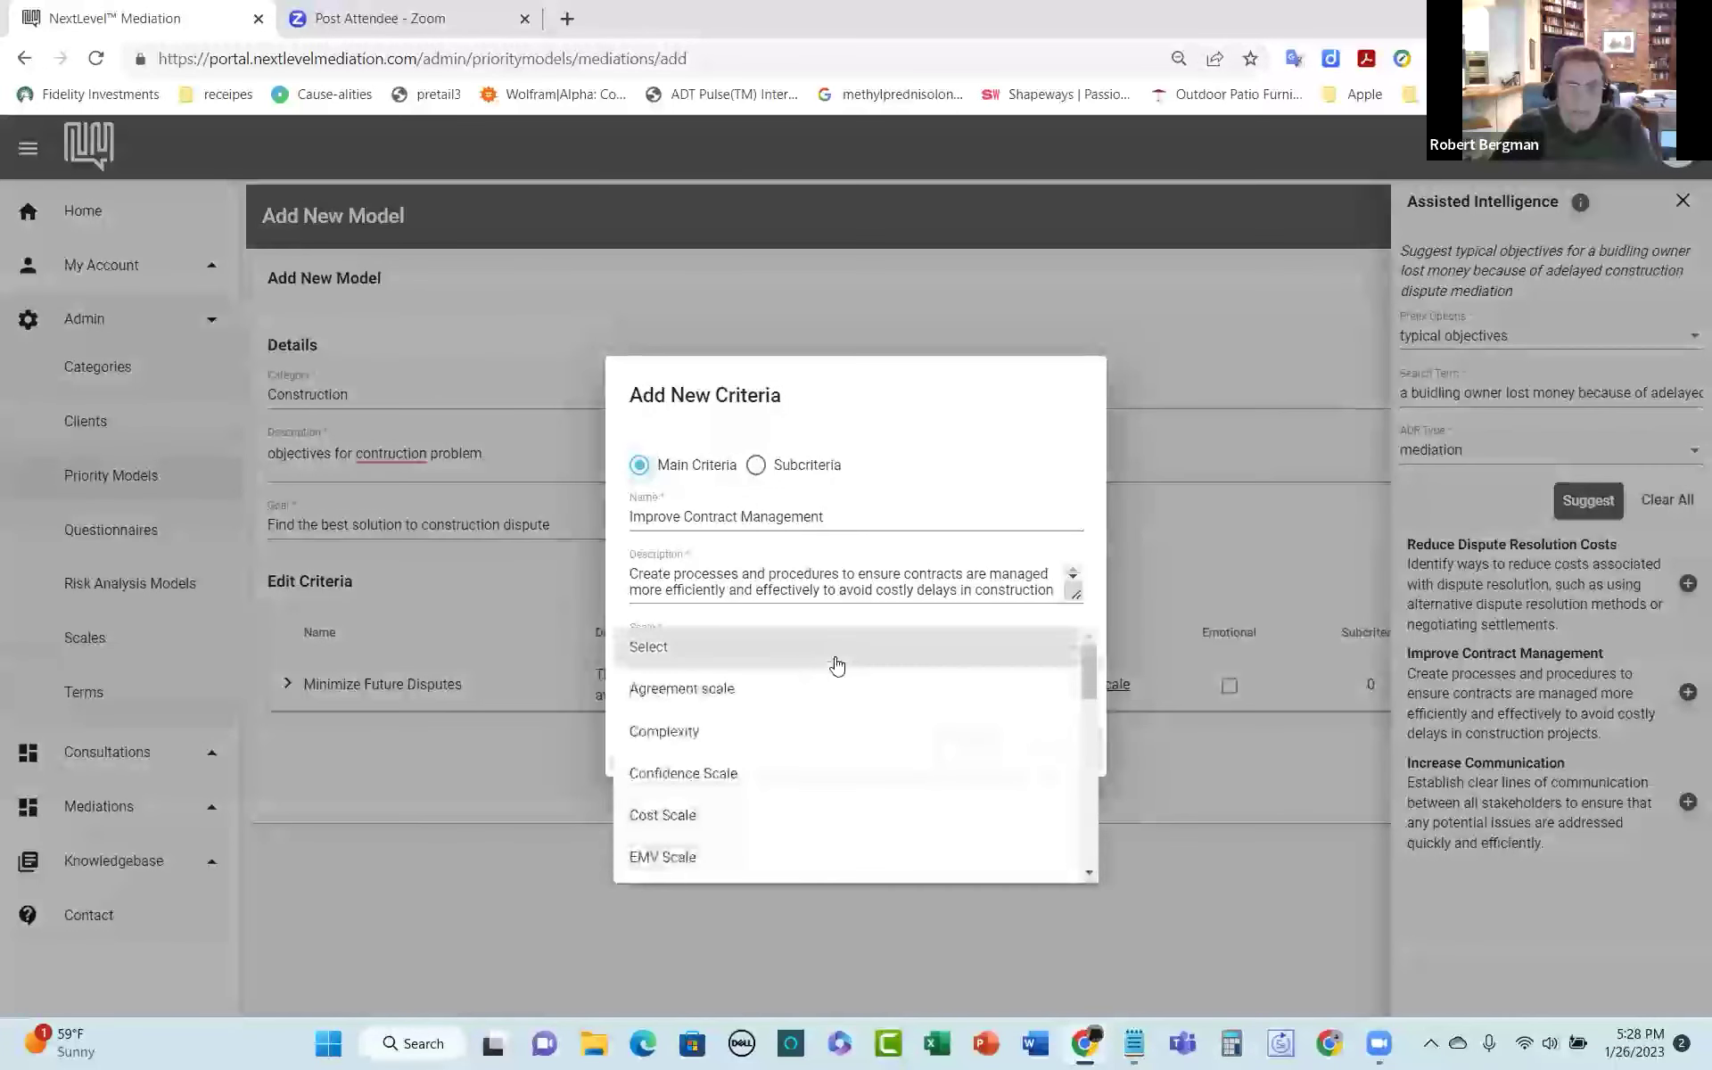
scroll(753, 725, "down", 2)
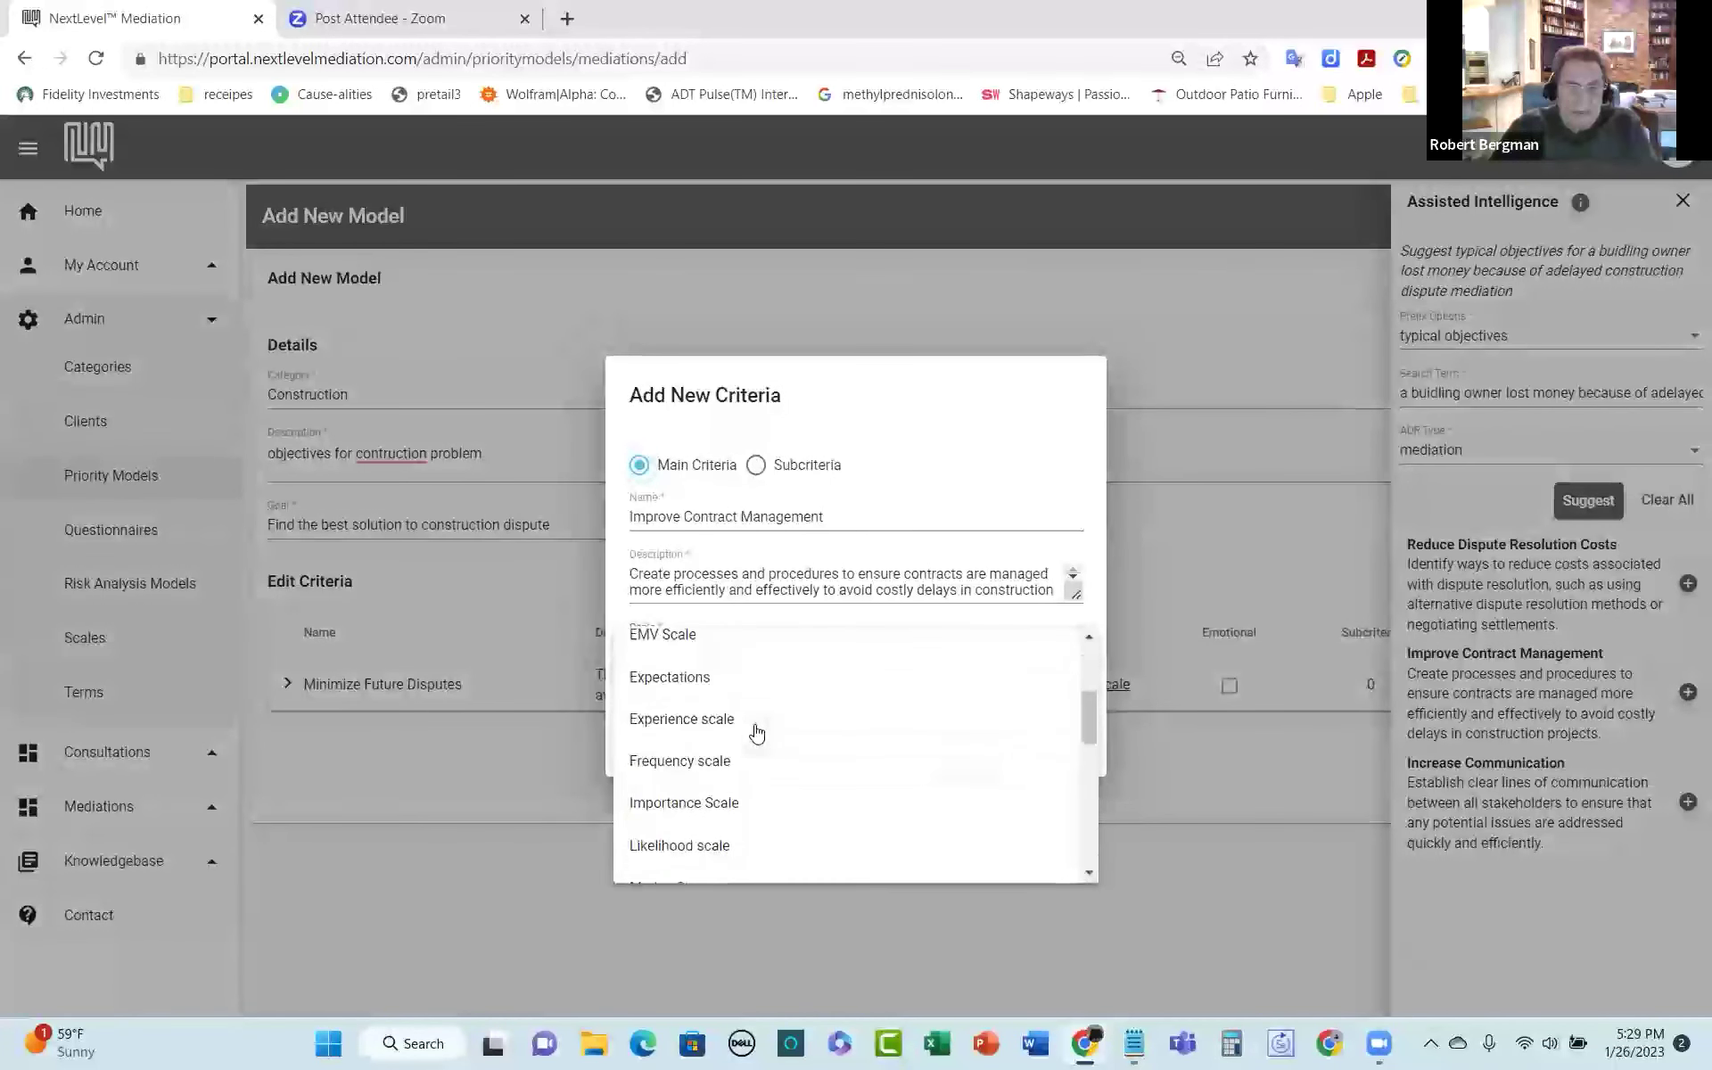
left_click(729, 803)
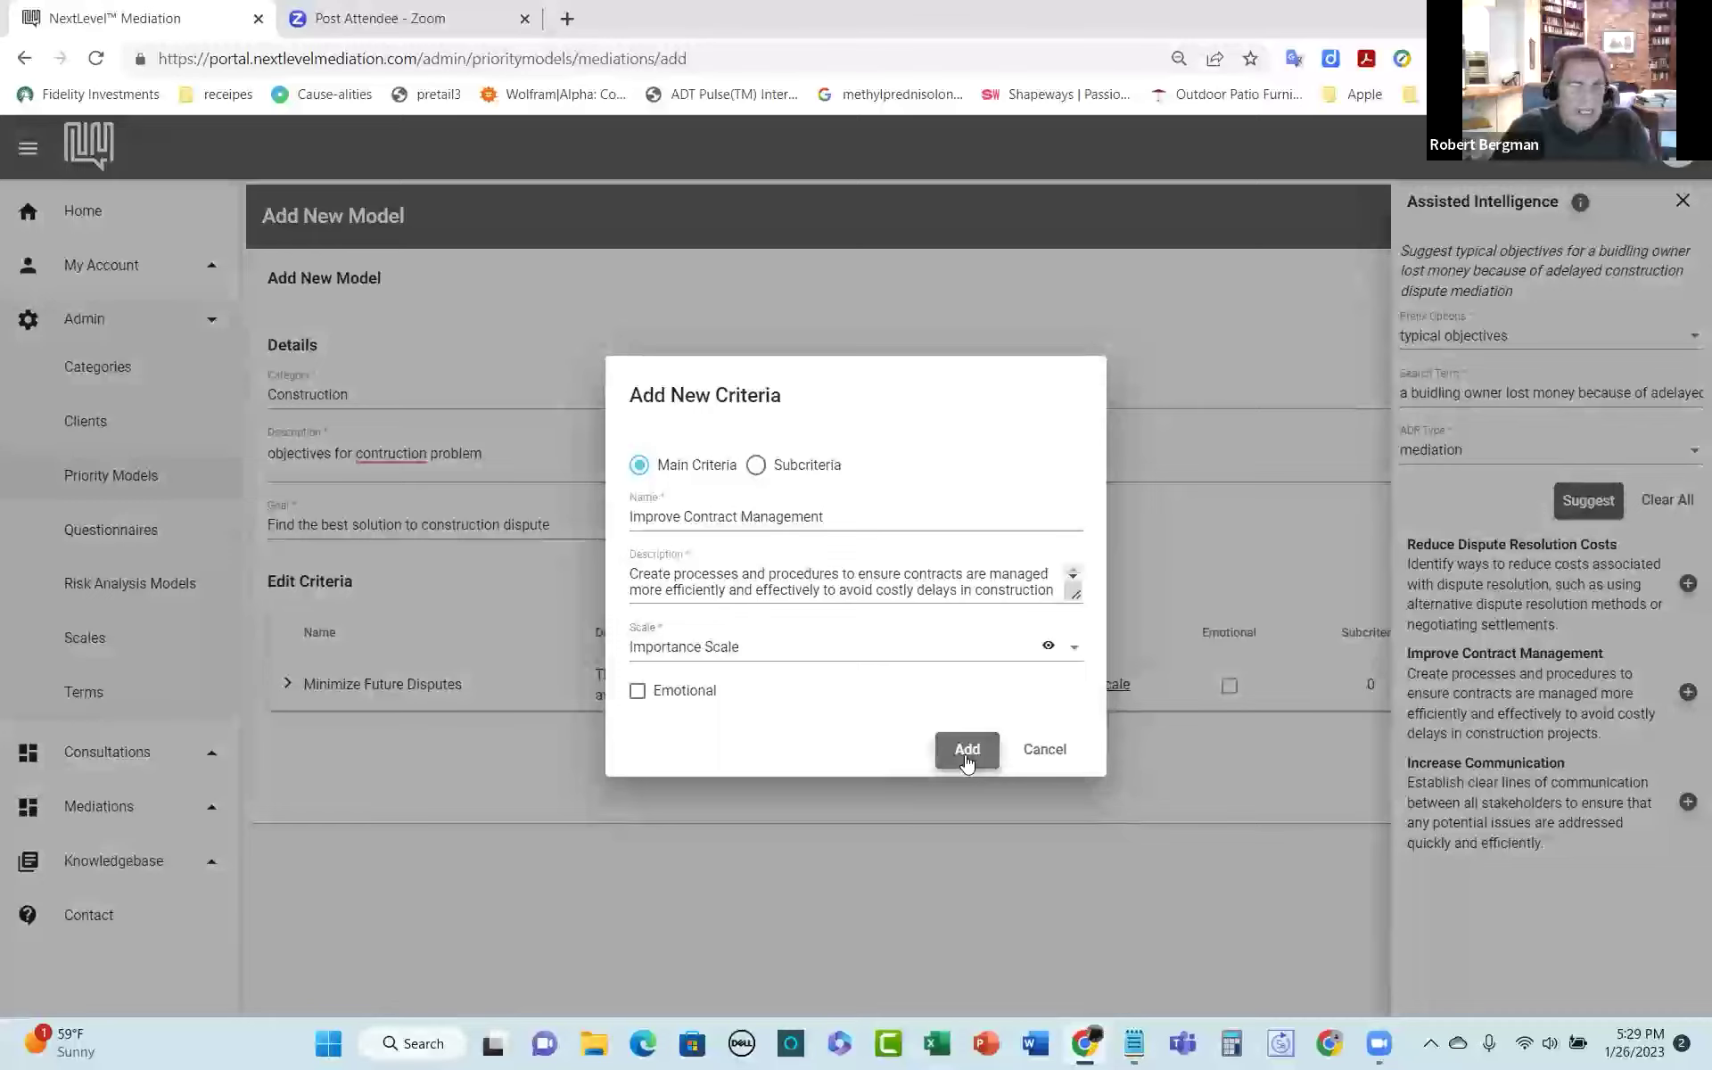
left_click(966, 750)
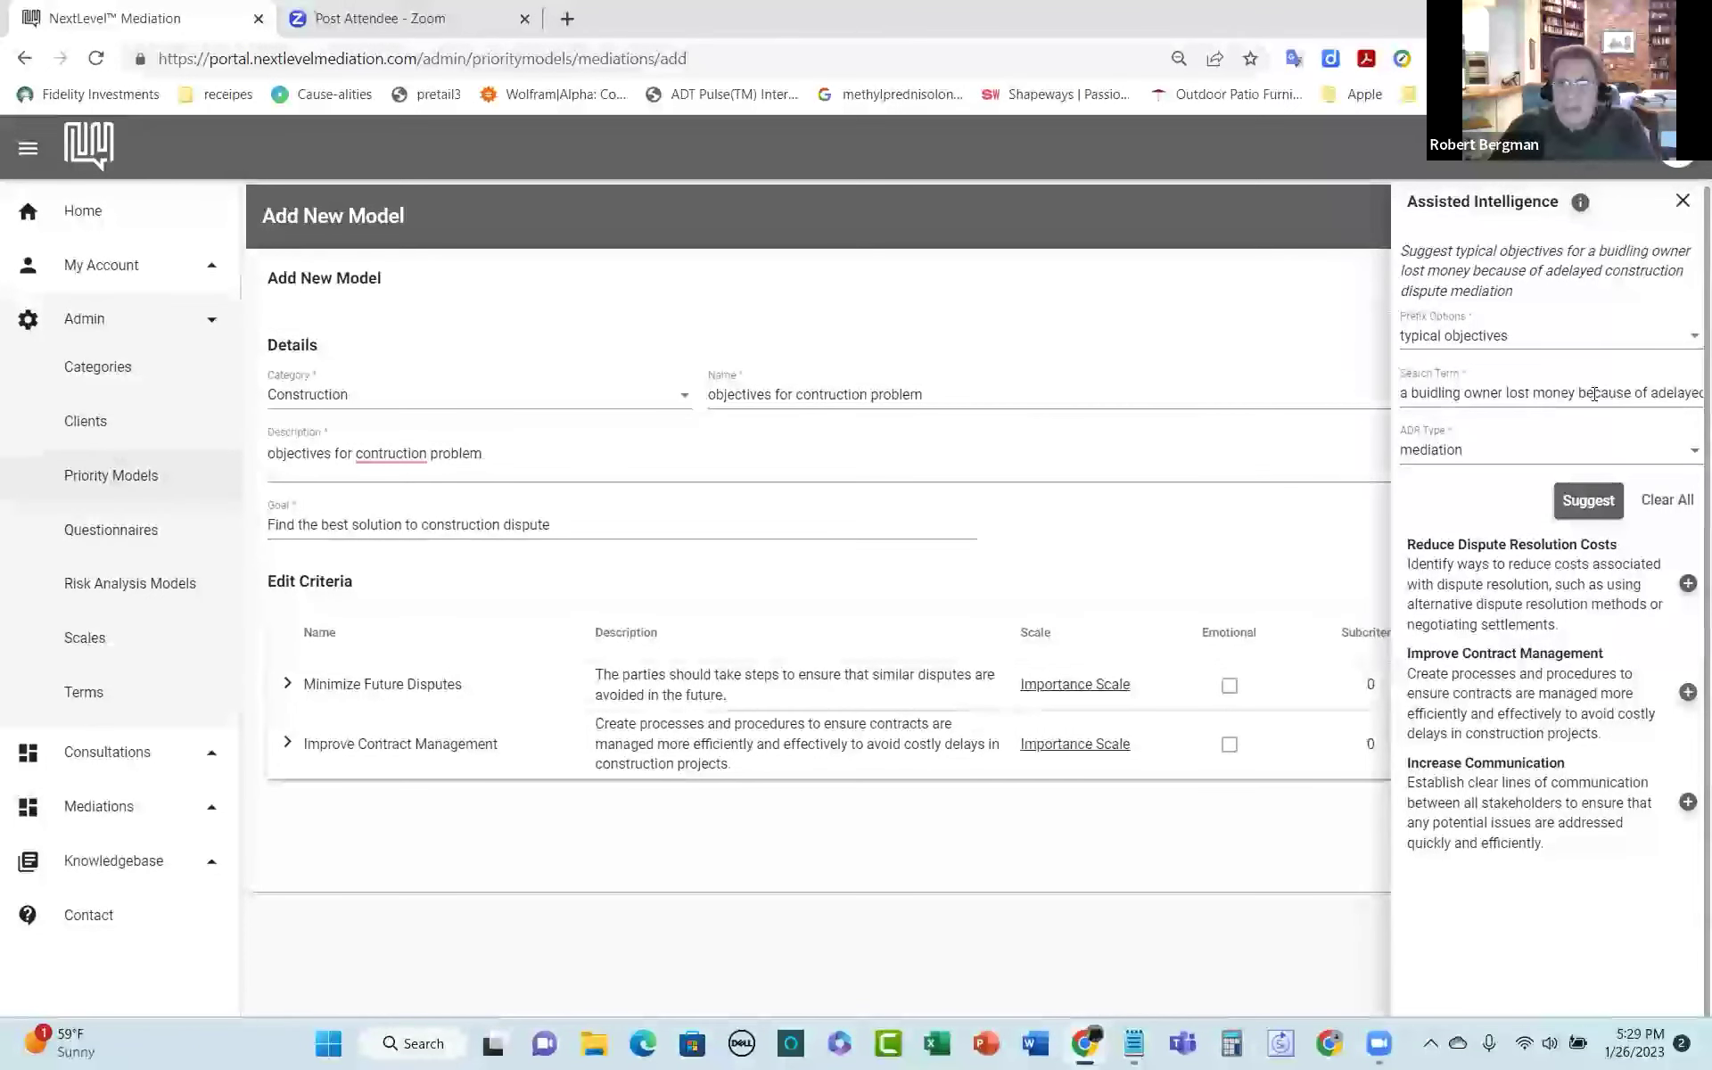
Step: Replace the search term's ending after "because of" with "a builder delaying a project" and request new suggestions
left_click_drag(1651, 394, 1688, 397)
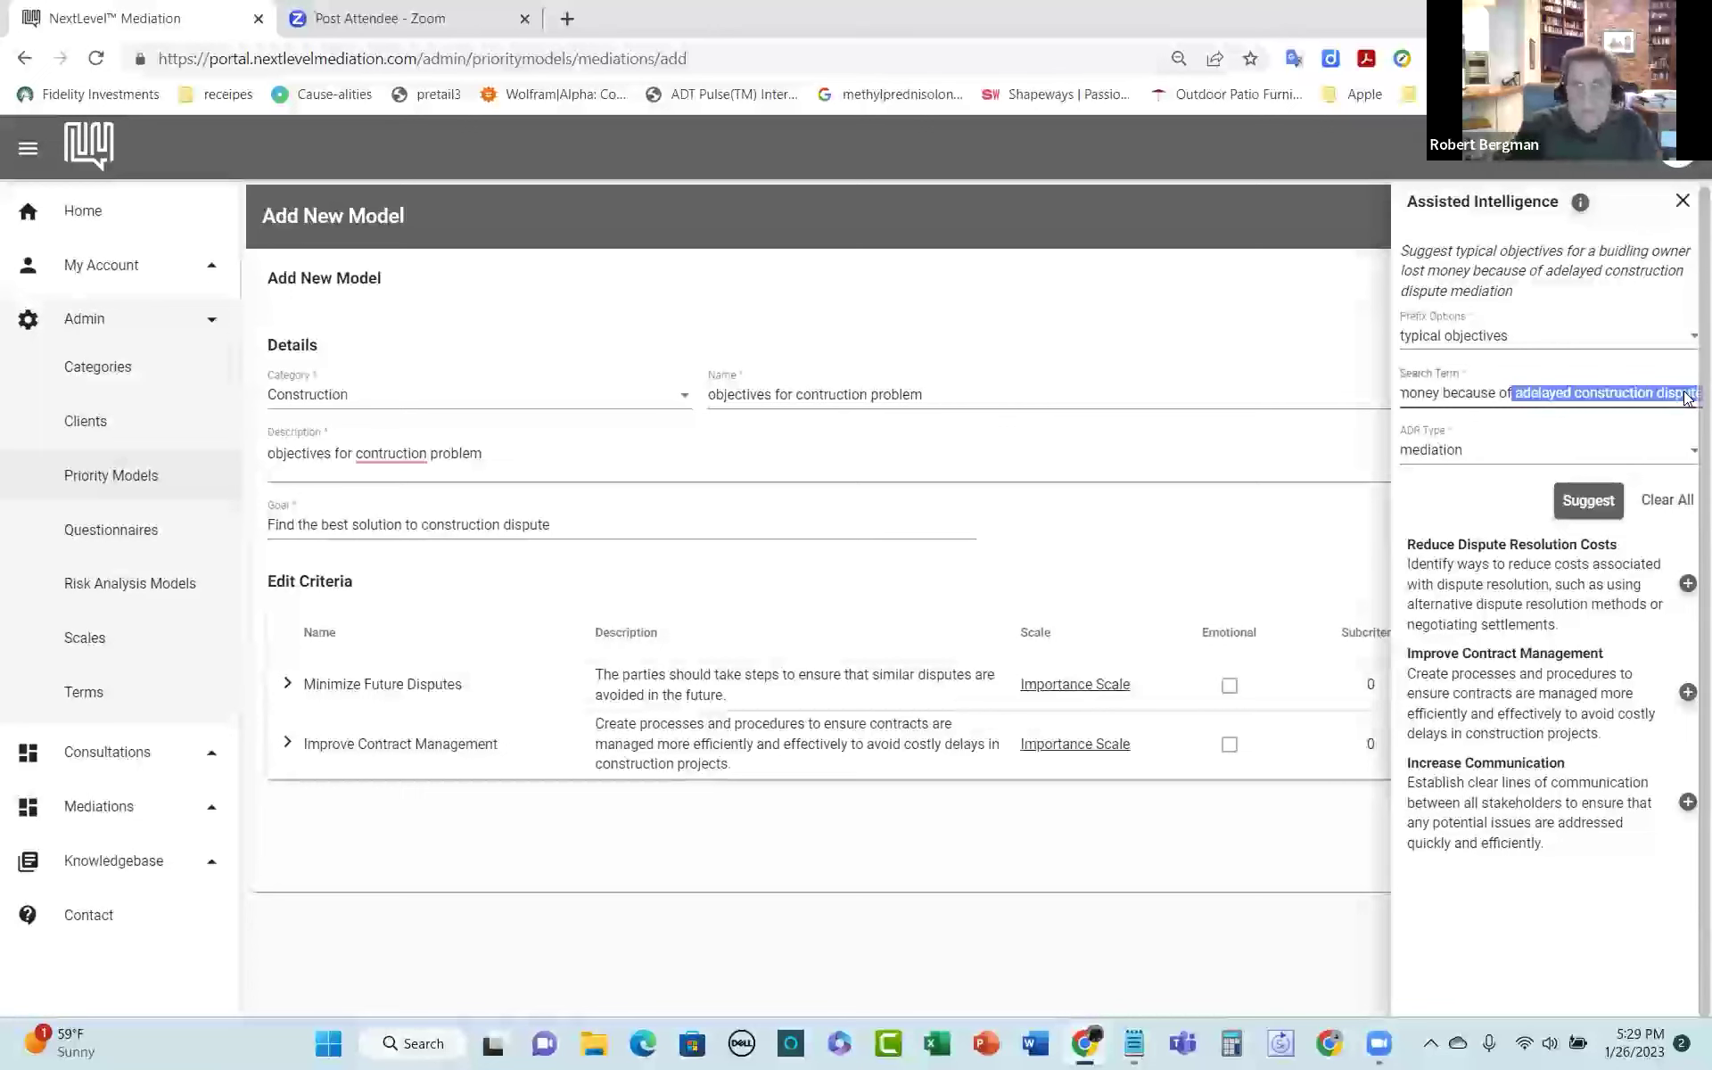
type("a")
type(" buildi")
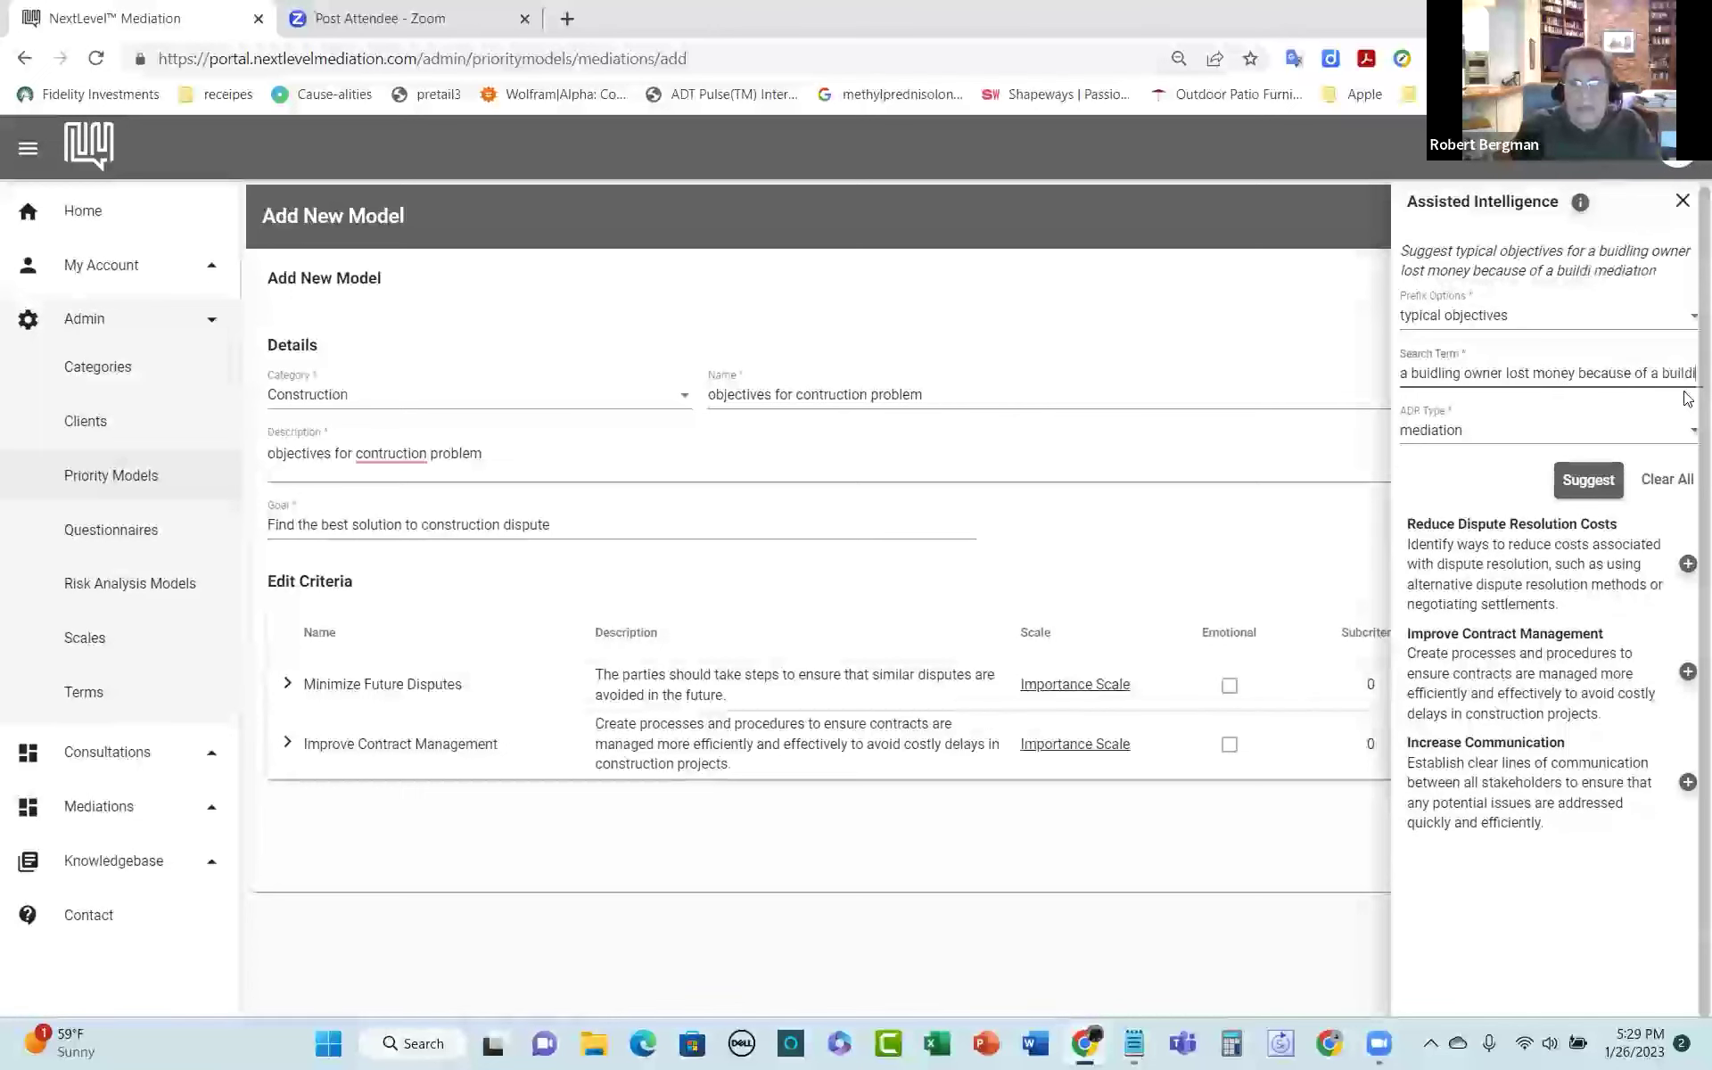
key("BackSpace")
type("er")
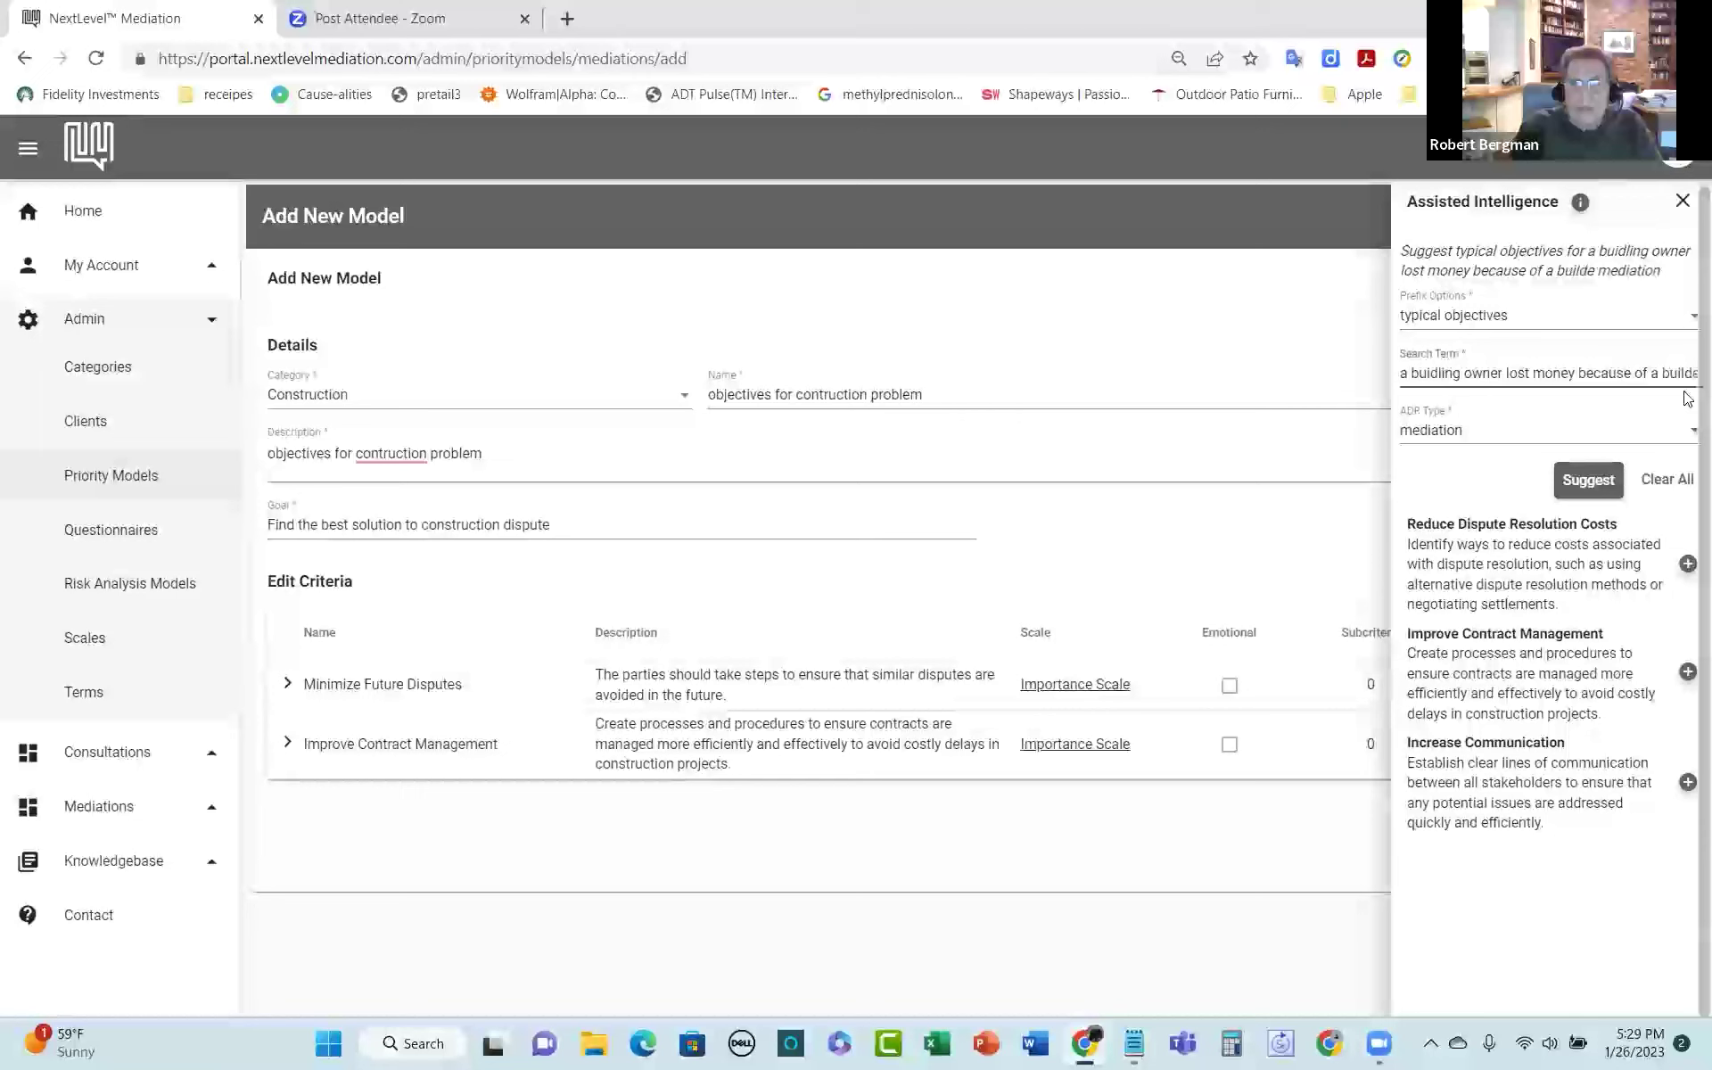
type(" delay")
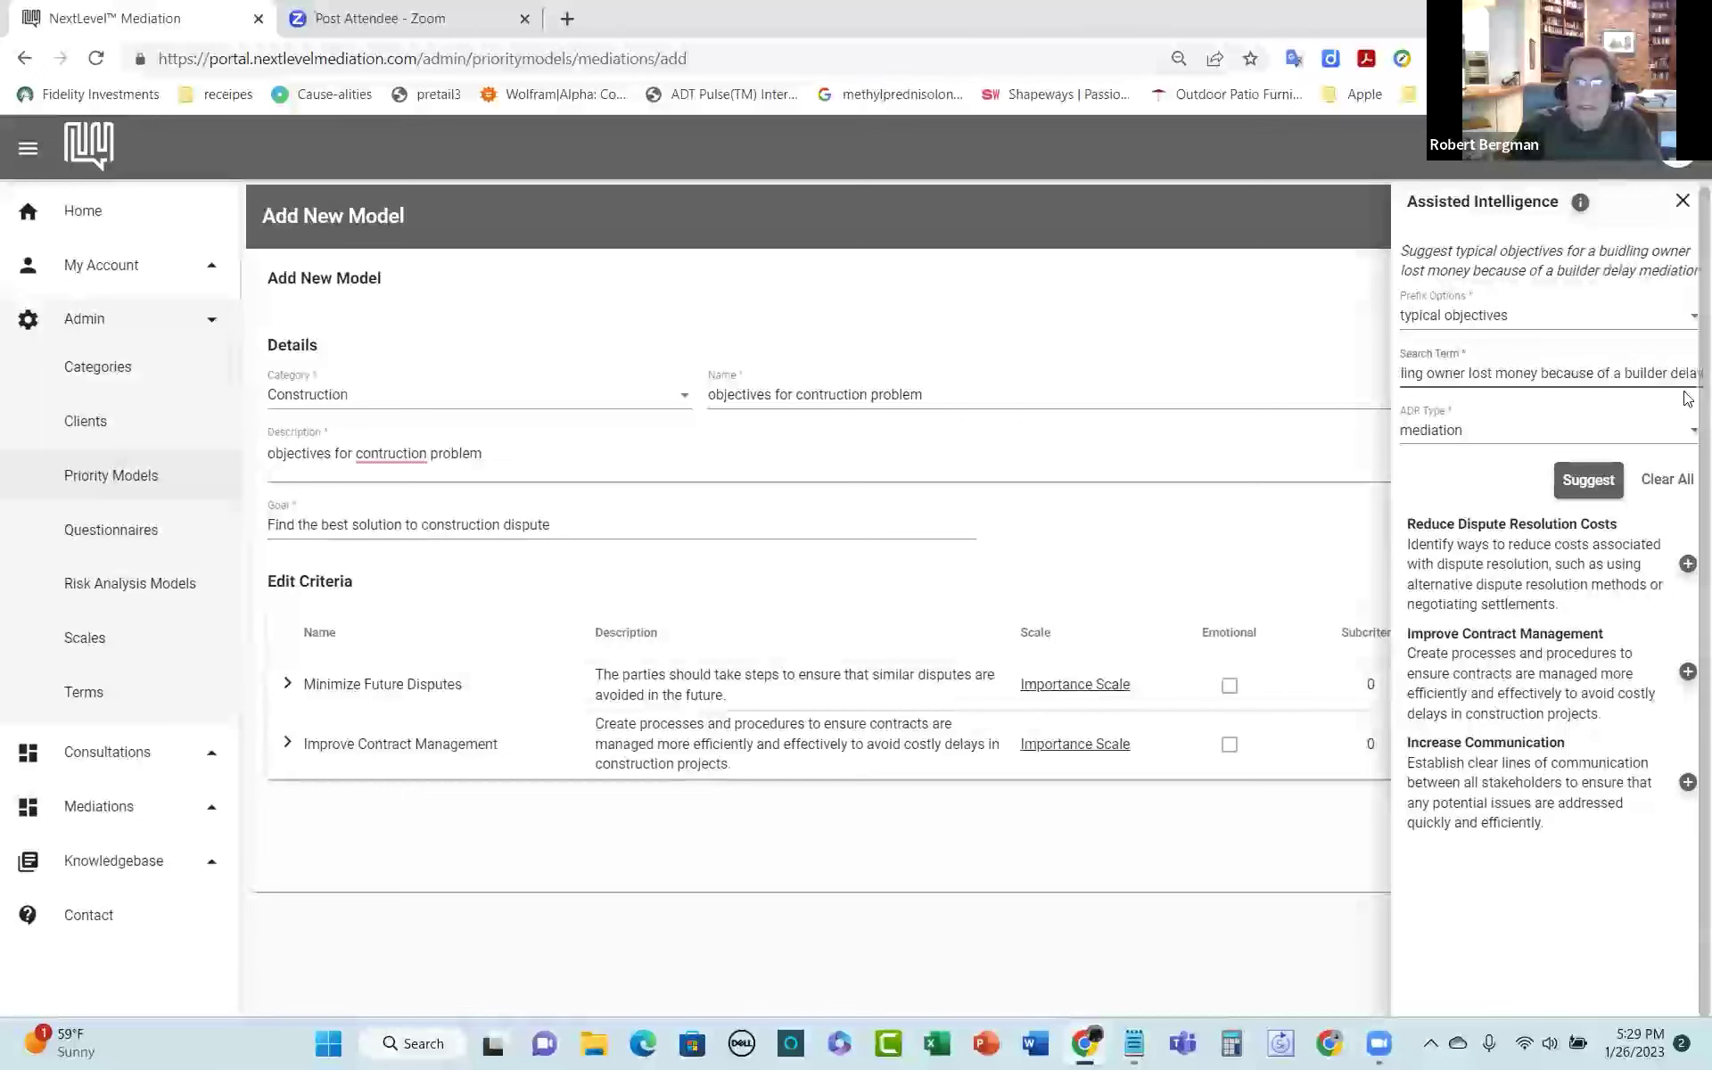
type("ing a project")
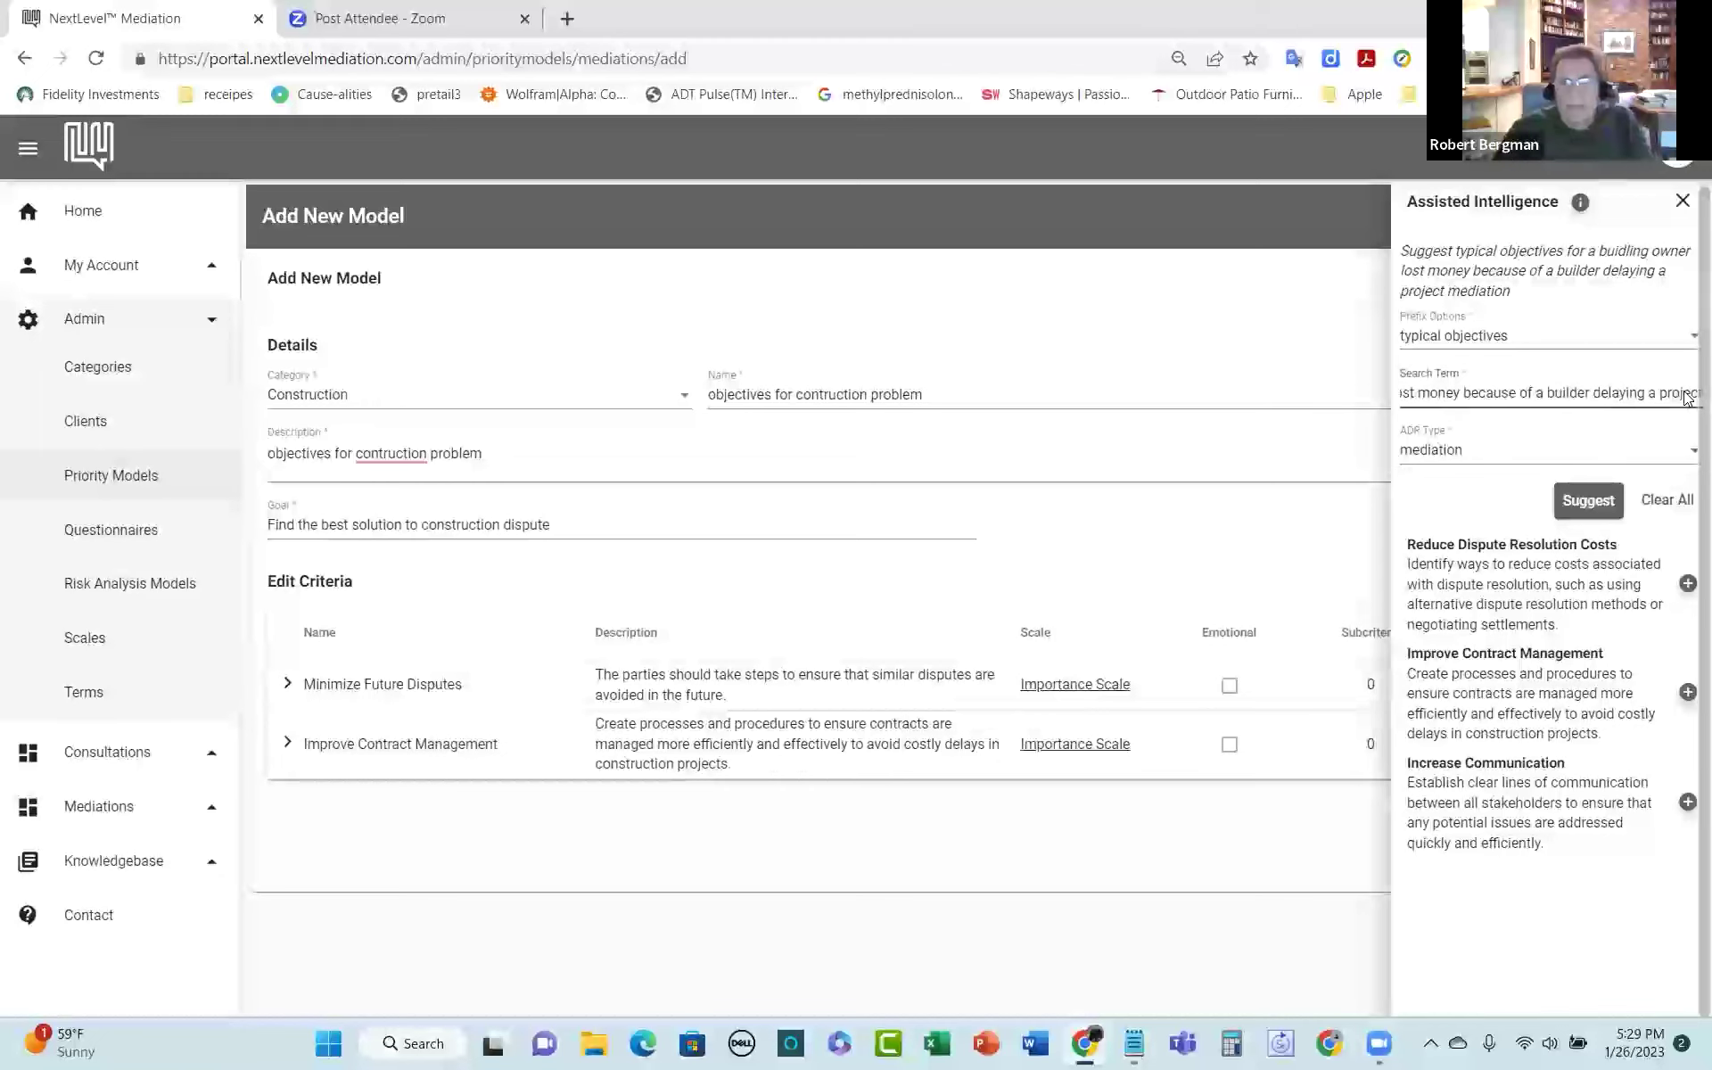
left_click(1583, 505)
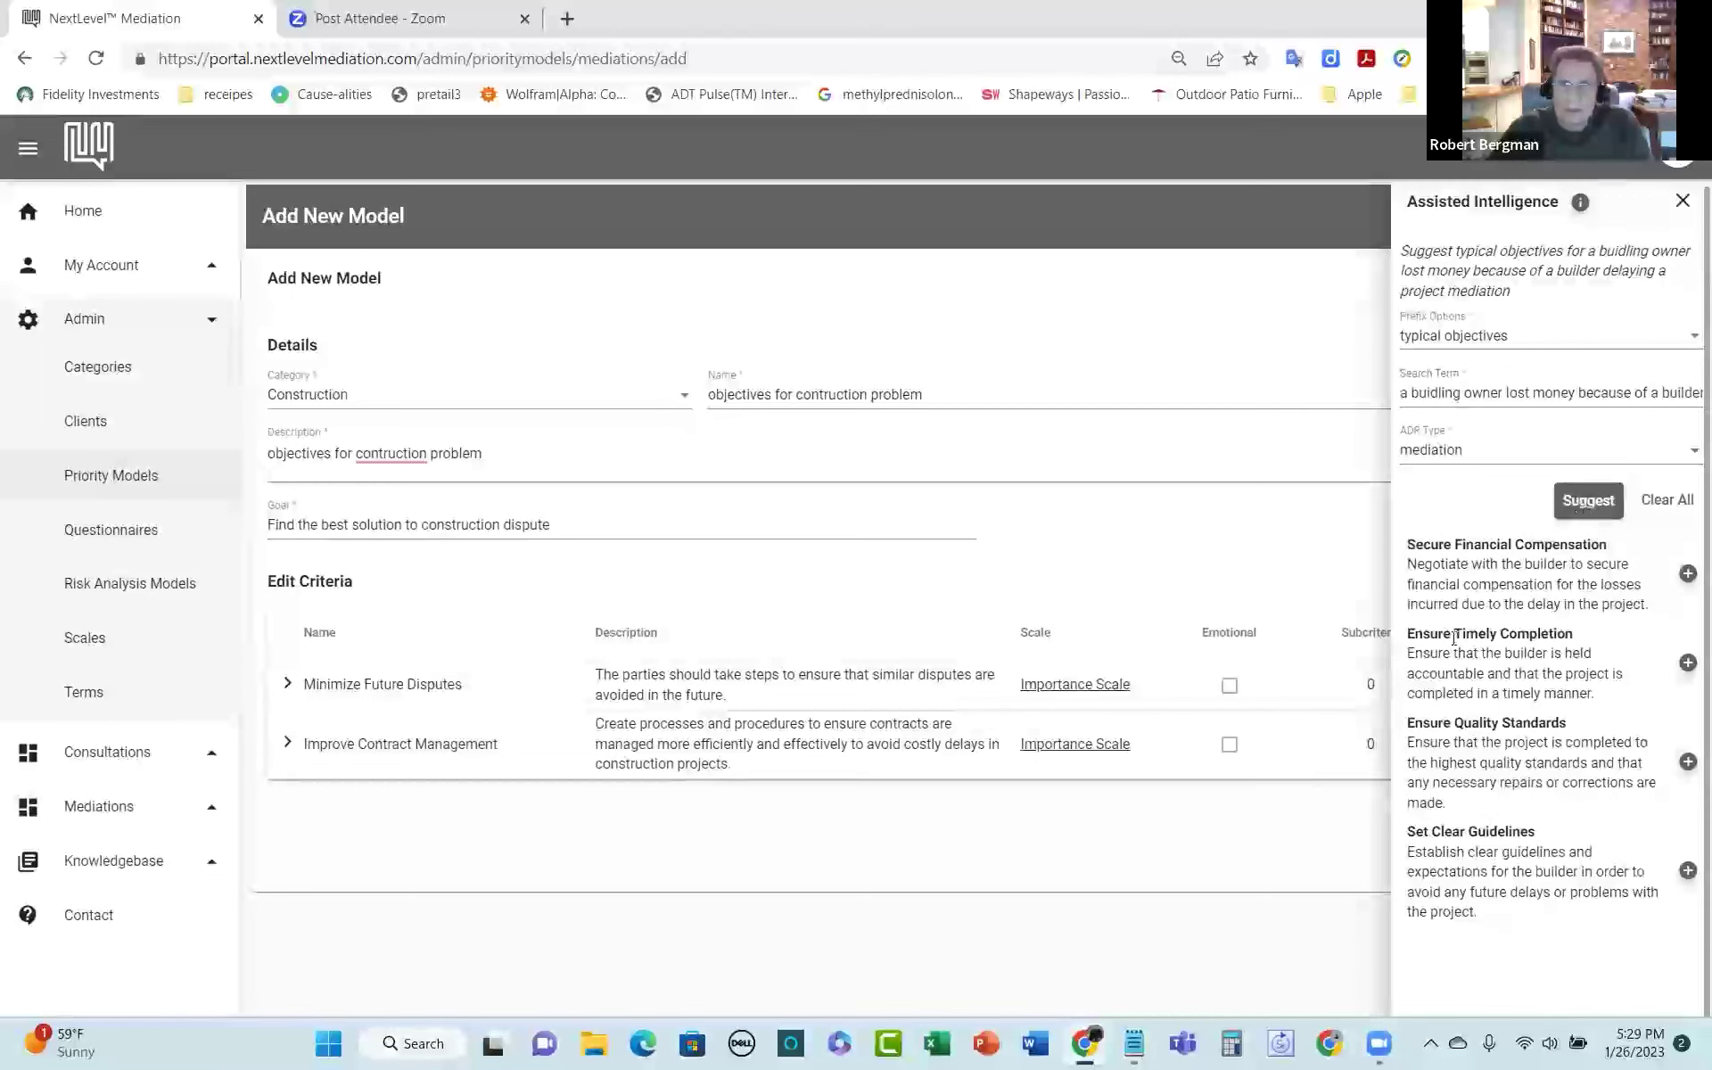
Step: Add the suggested "Secure Financial Compensation" objective as a main criterion using the Importance Scale
left_click(1688, 575)
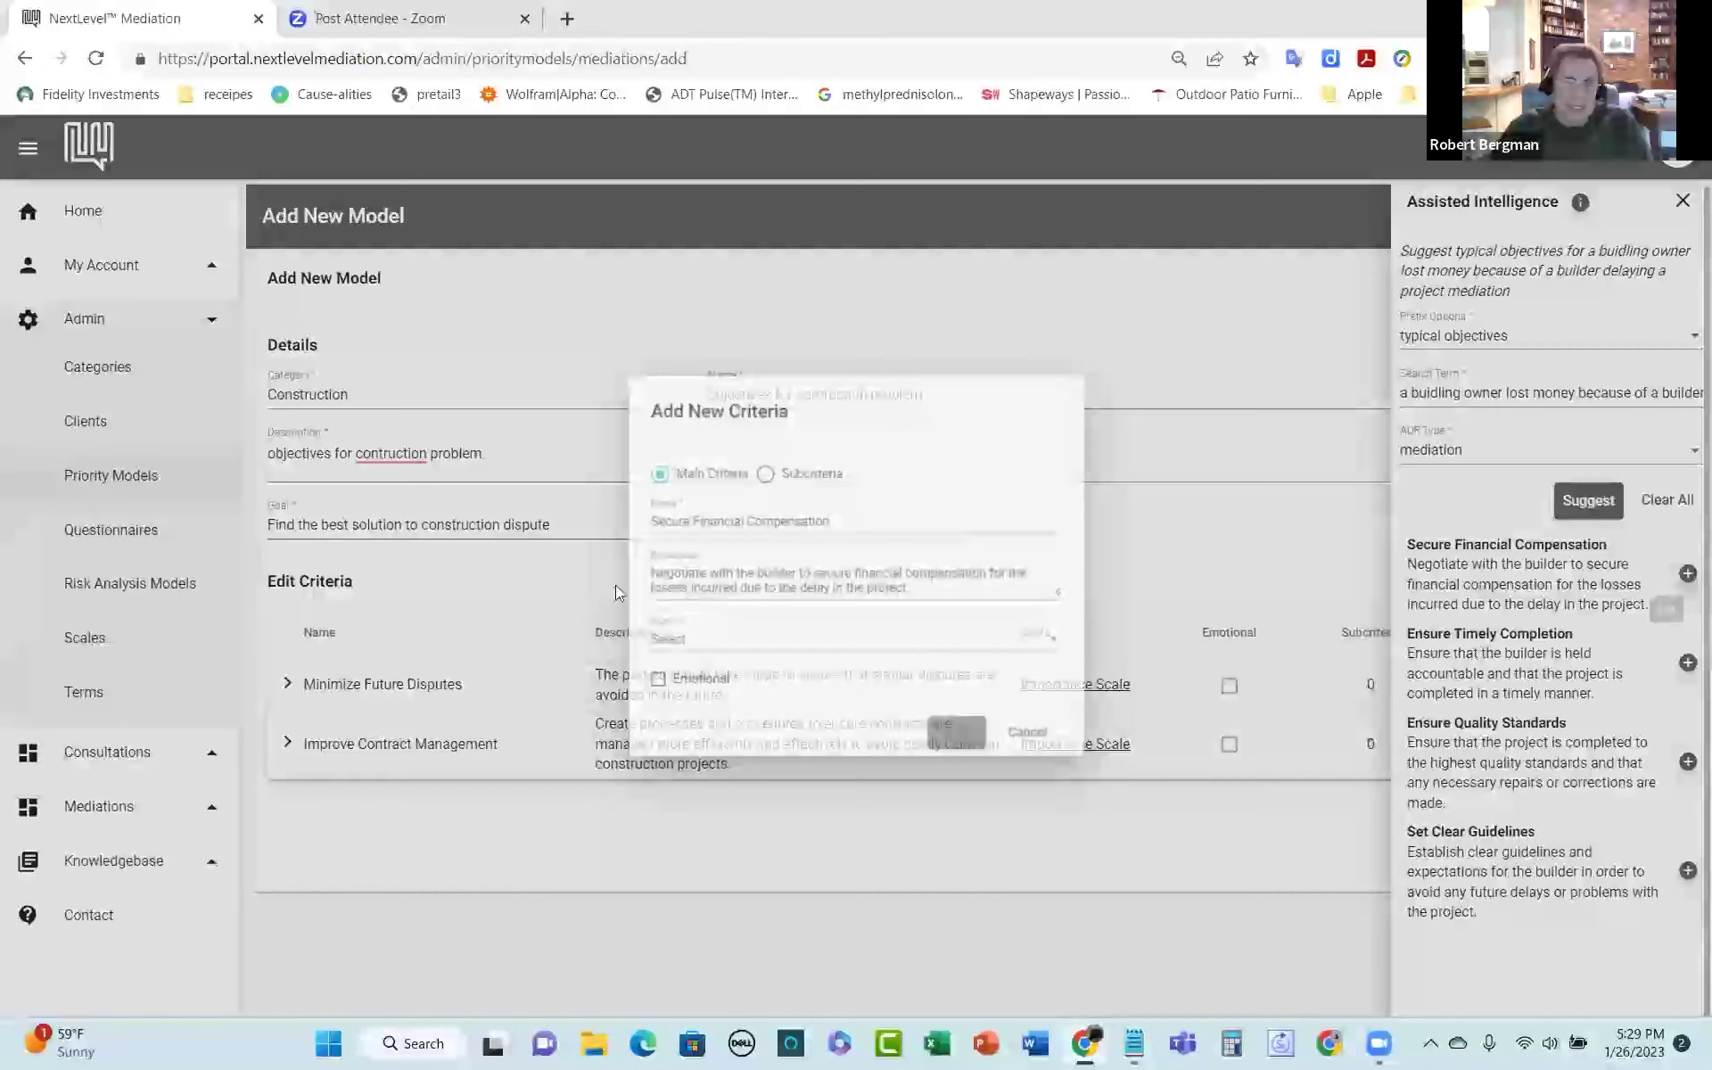
left_click(689, 638)
scroll(690, 740, "down", 2)
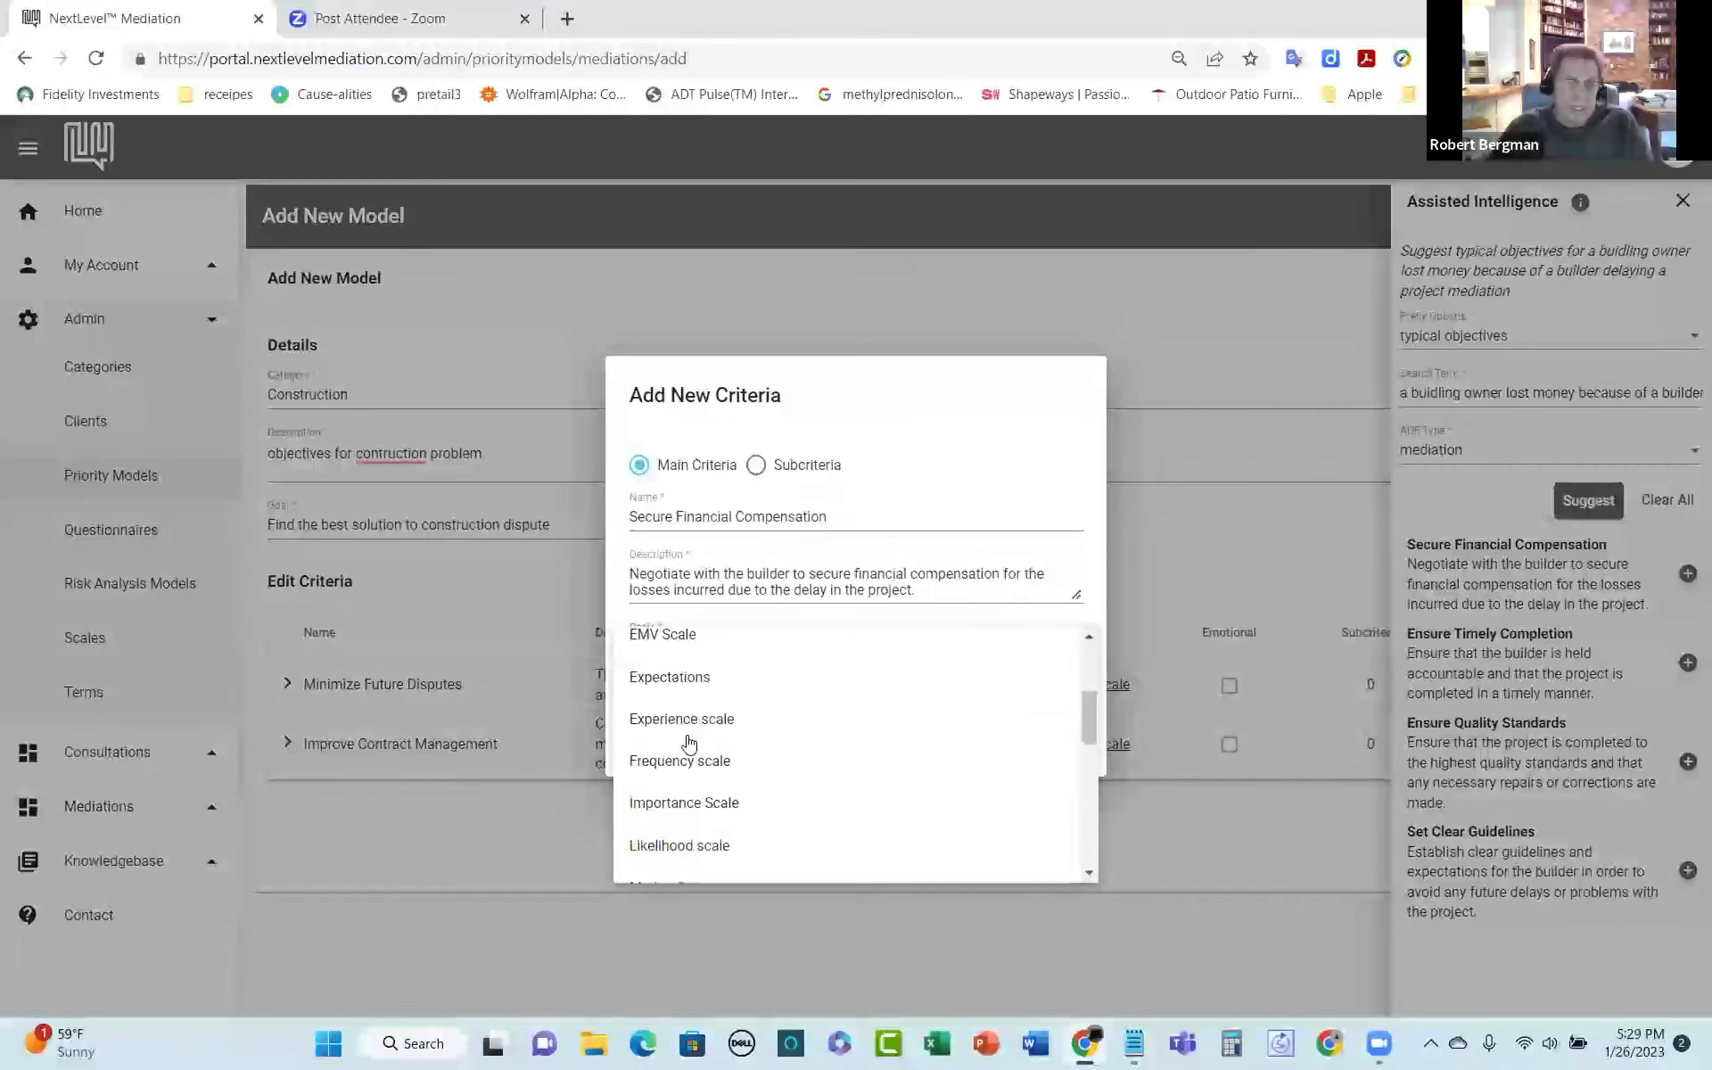
left_click(794, 801)
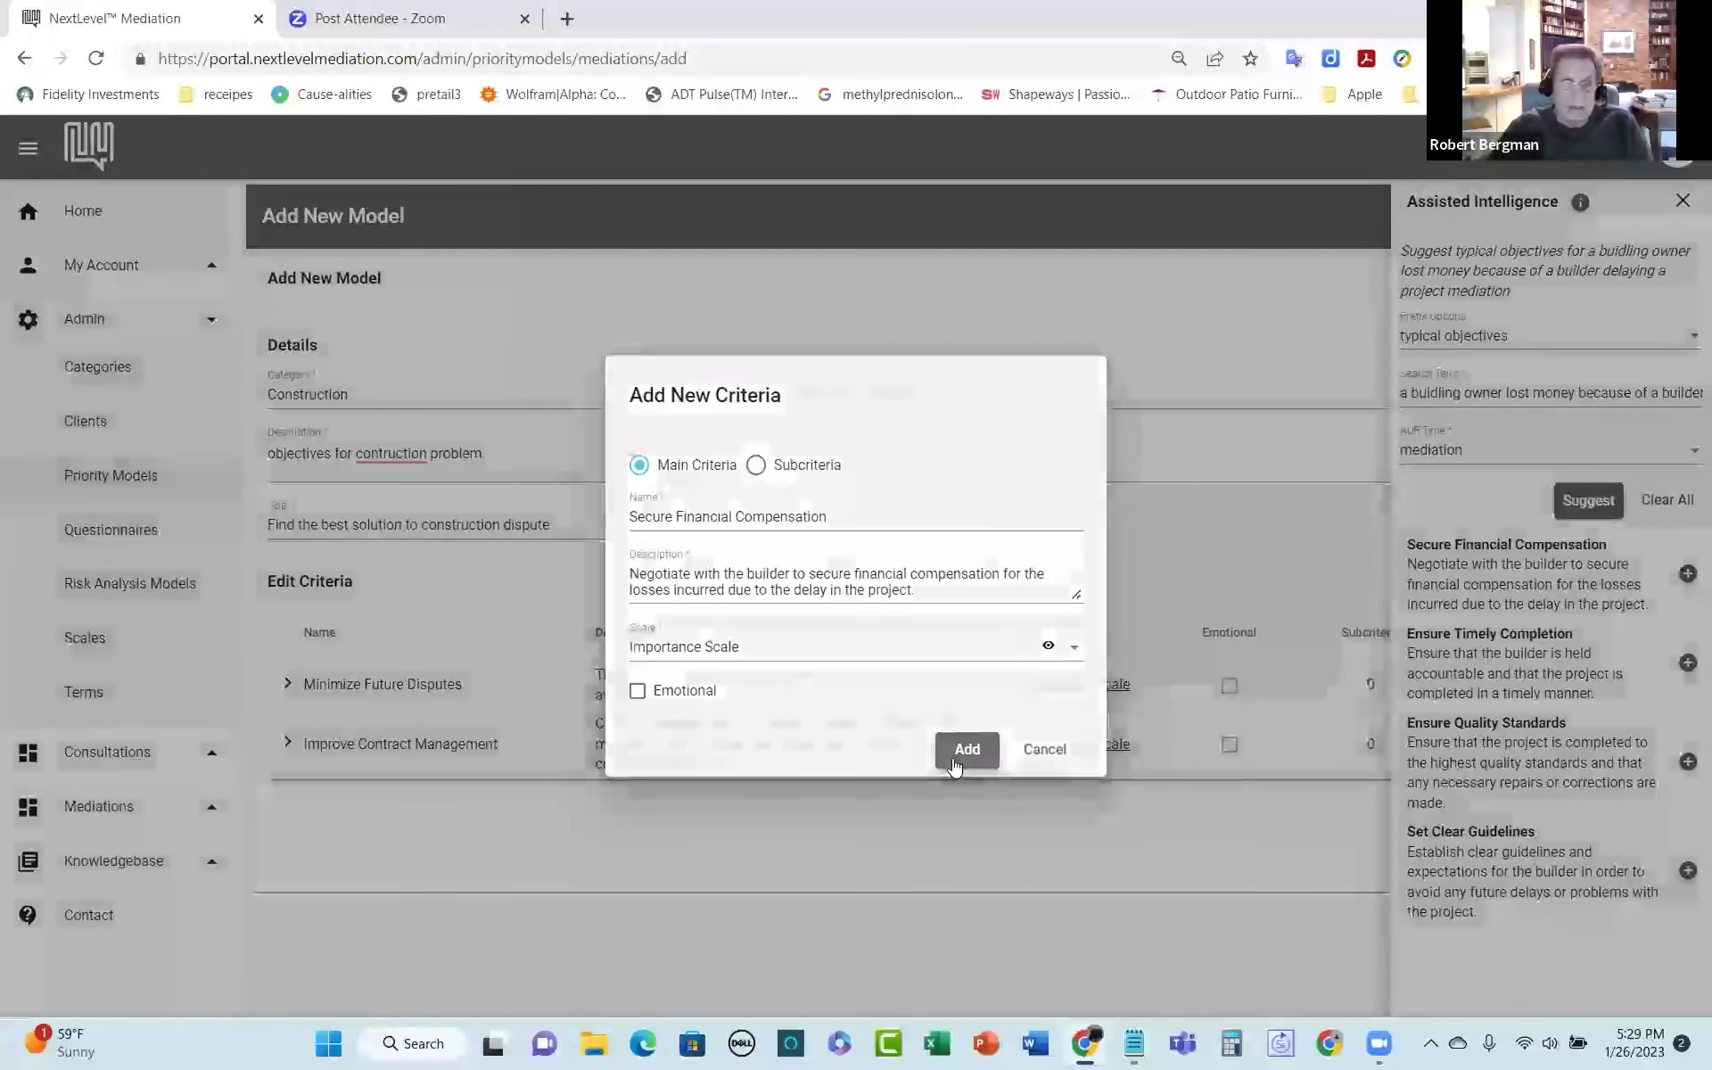
left_click(967, 750)
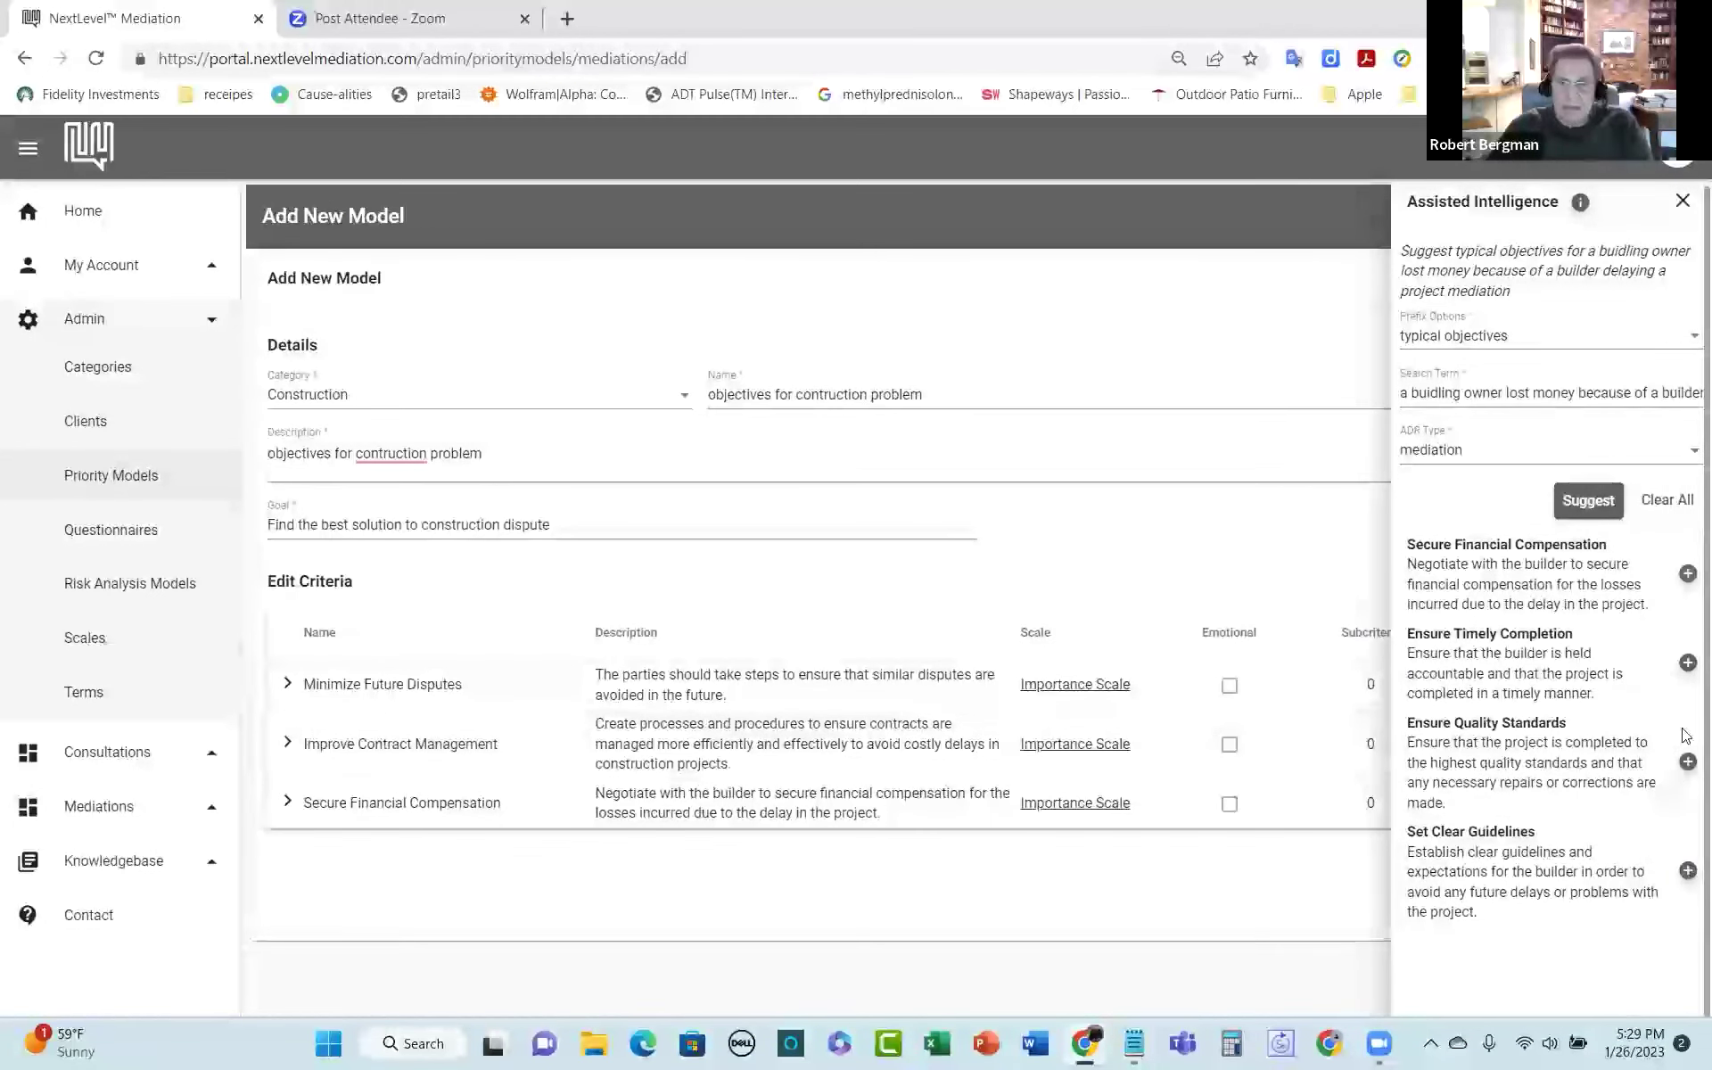
Step: Add the suggested "Set Clear Guidelines" objective as a main criterion using the Importance Scale
left_click(1689, 870)
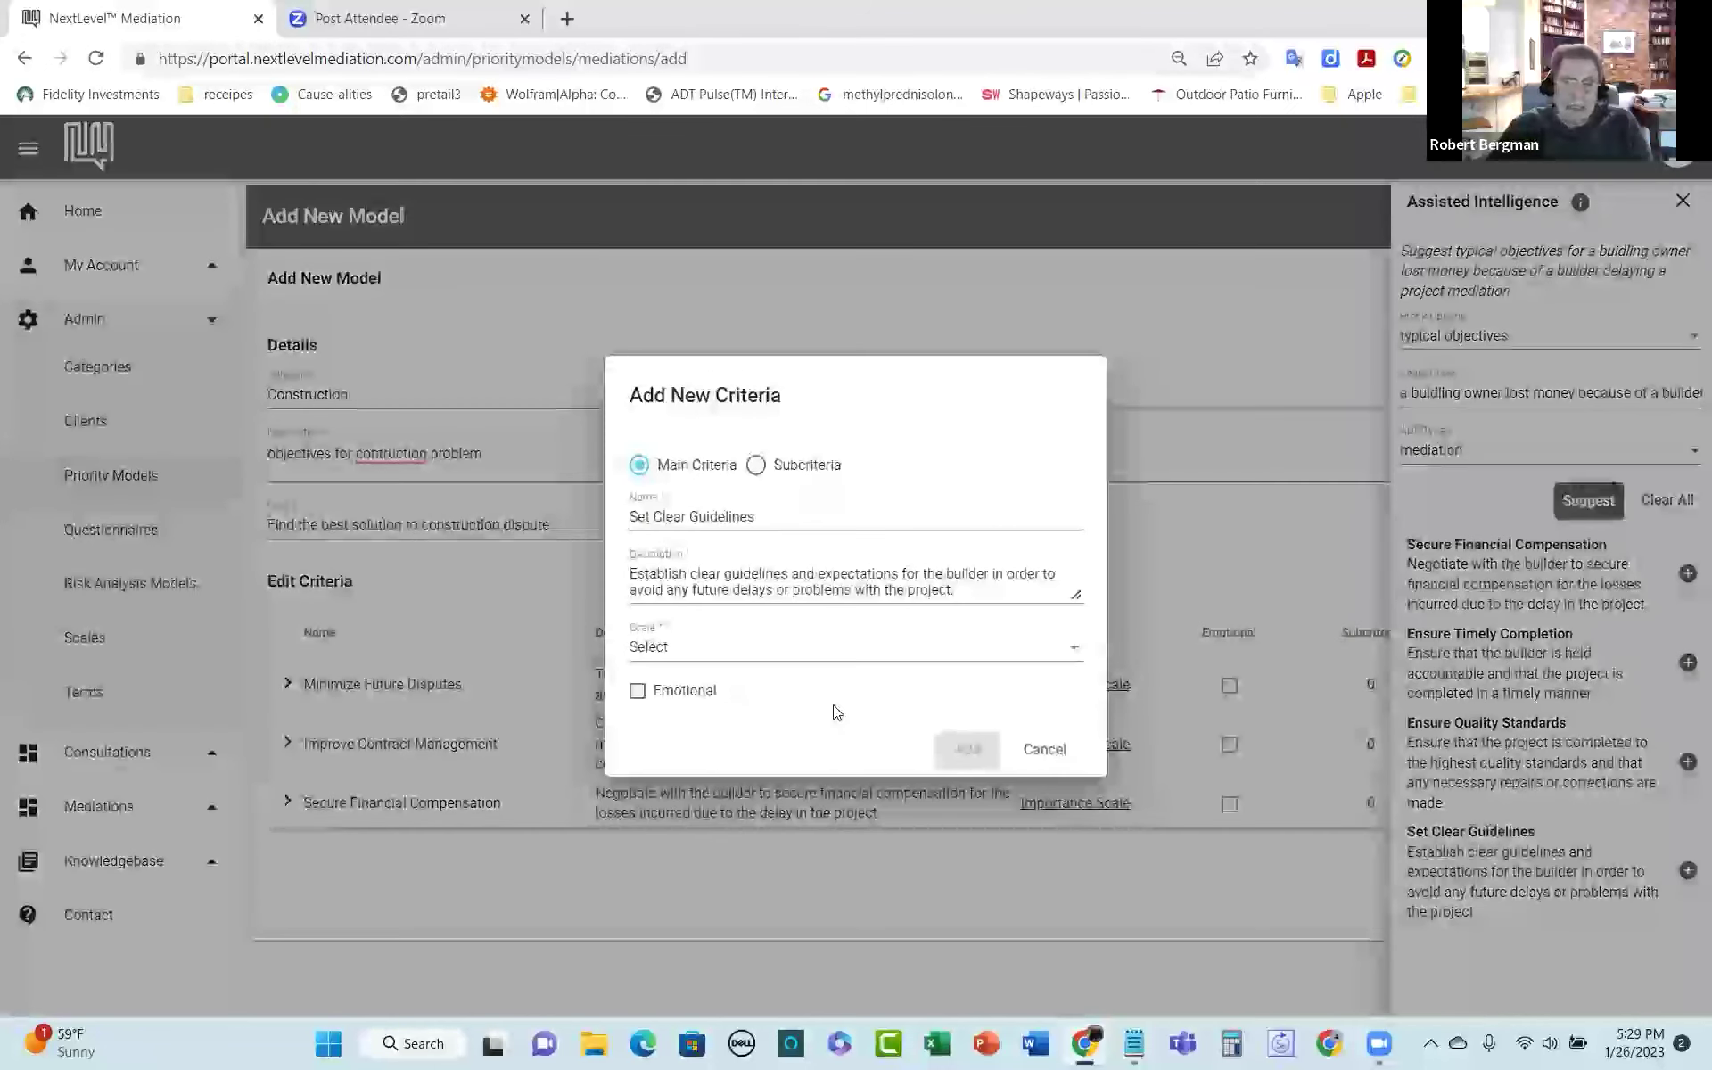
left_click(787, 658)
scroll(790, 731, "down", 2)
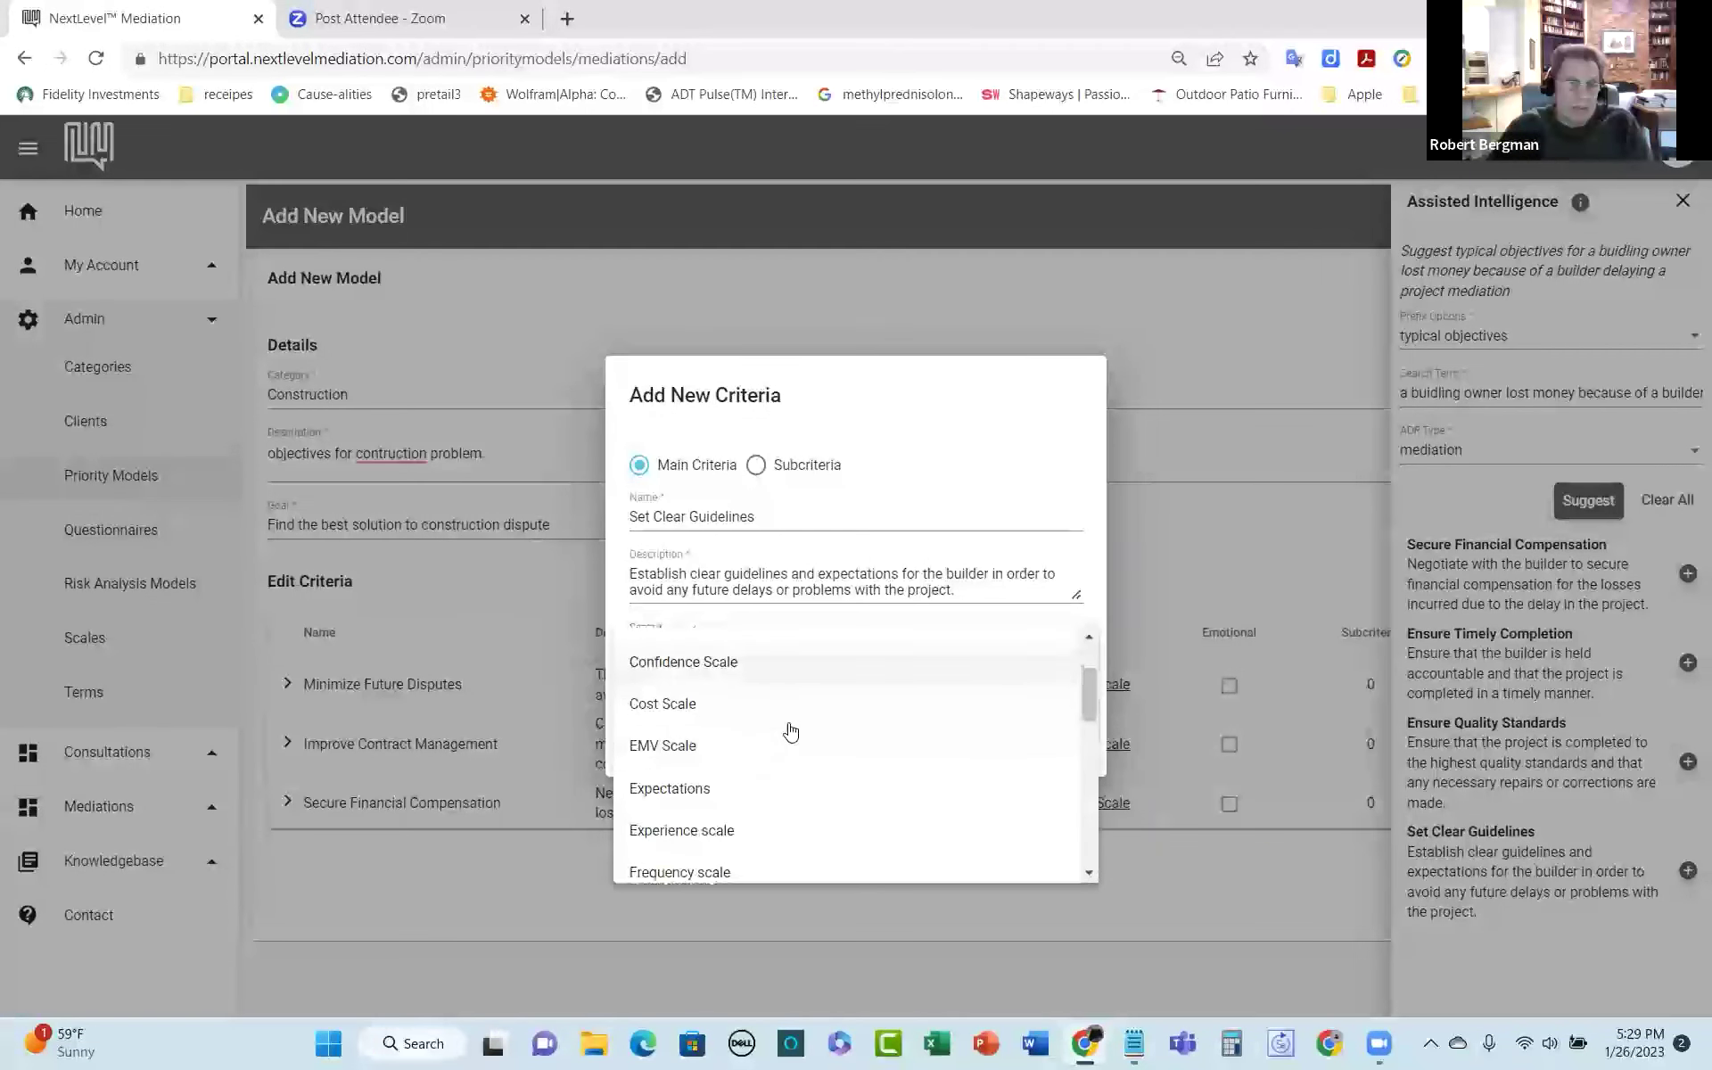
scroll(753, 803, "down", 1)
left_click(753, 803)
left_click(966, 750)
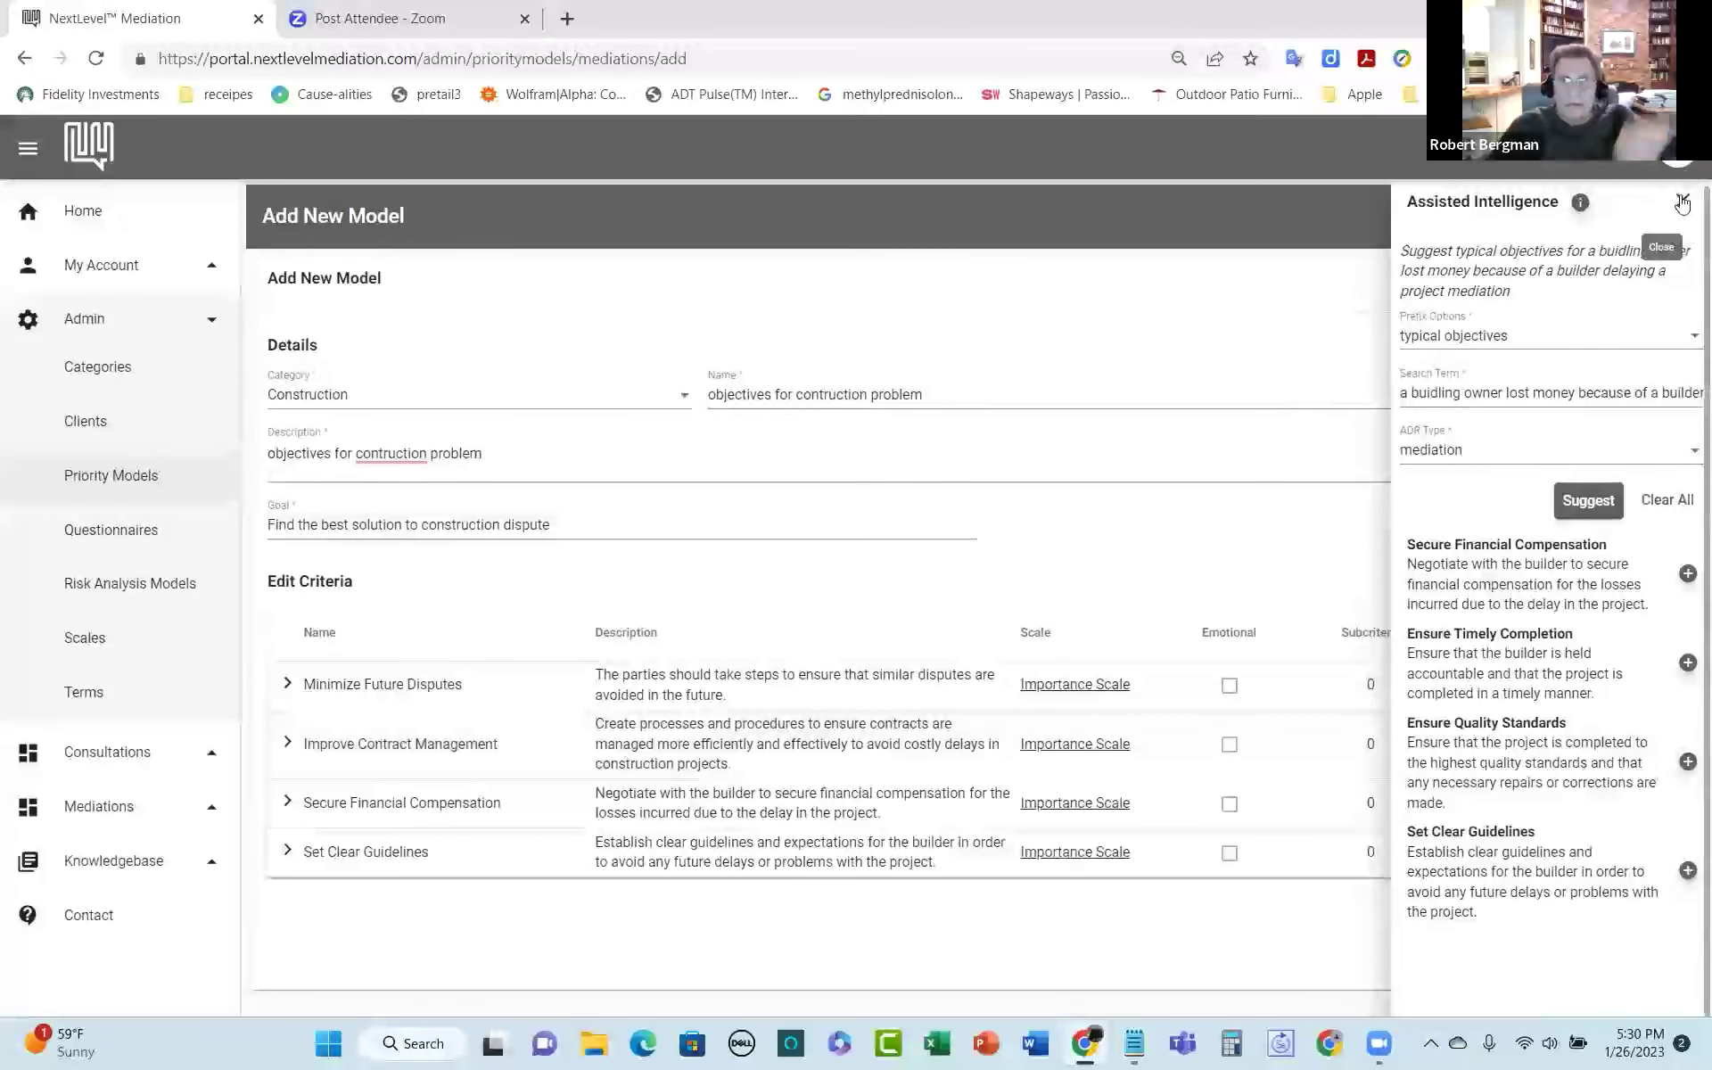
Step: Save the priority model with its suggested criteria and return to the home dashboard
left_click(1683, 200)
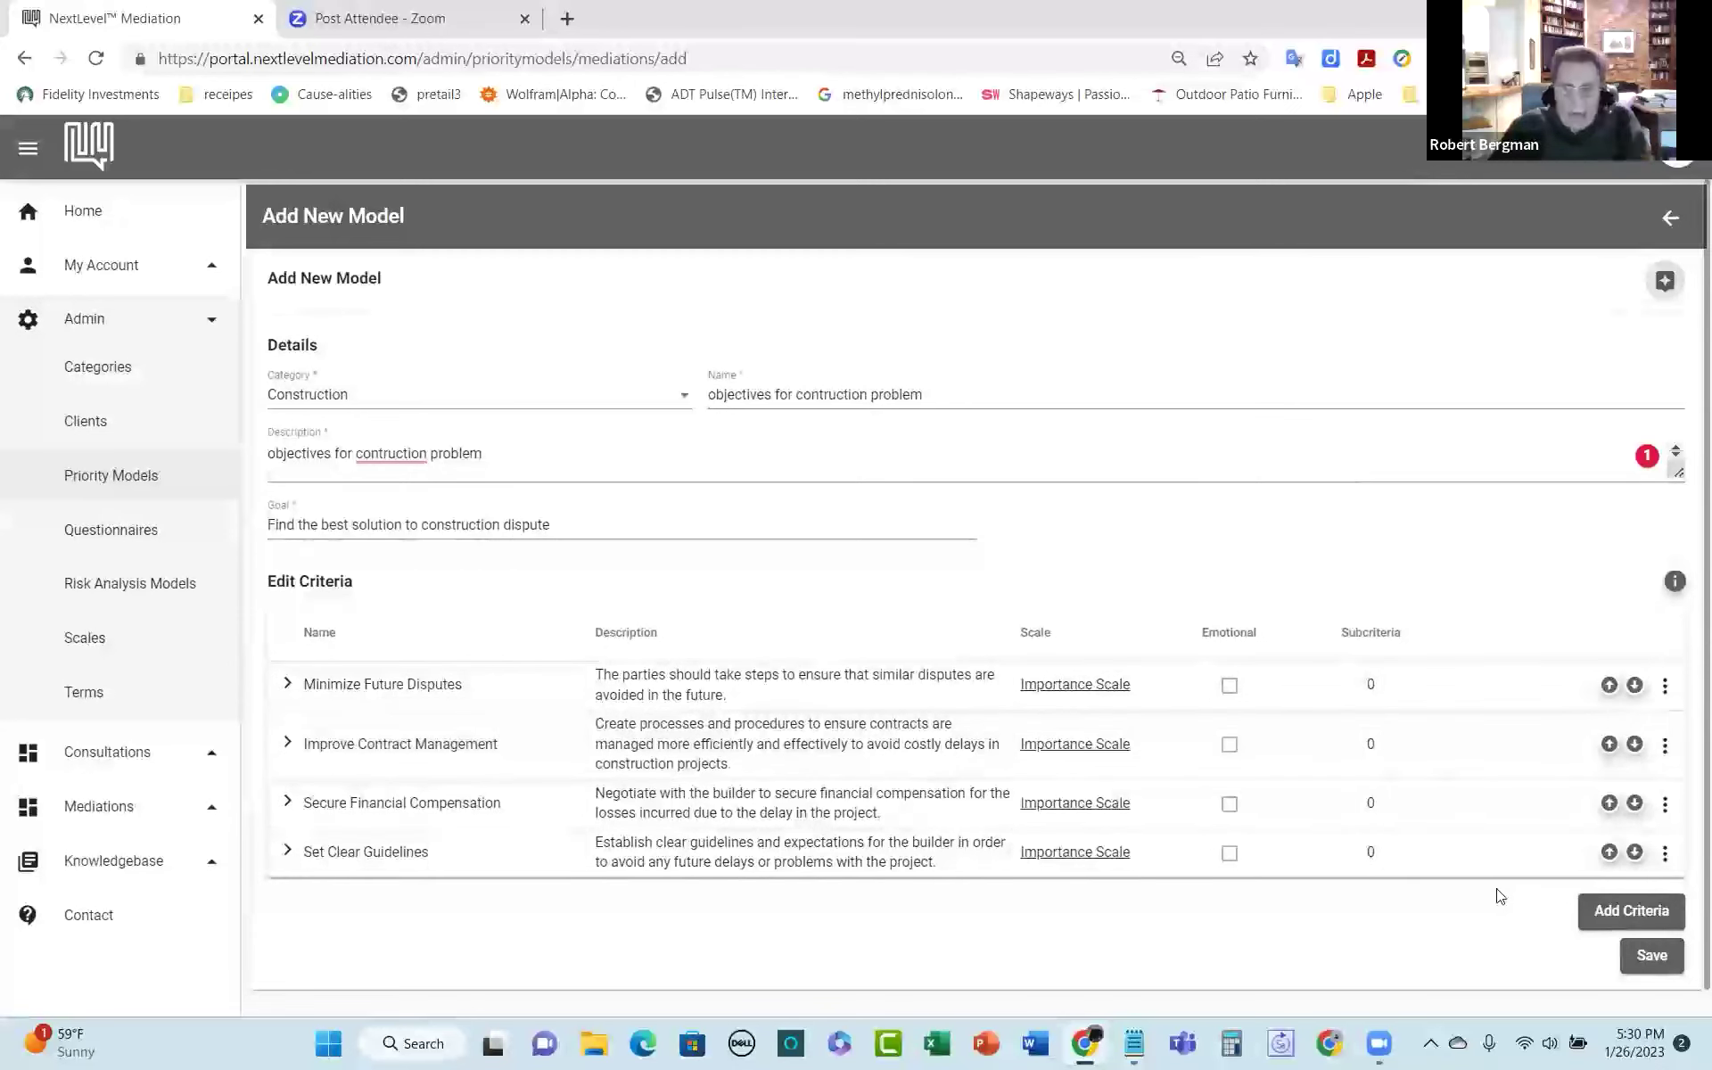
left_click(1651, 968)
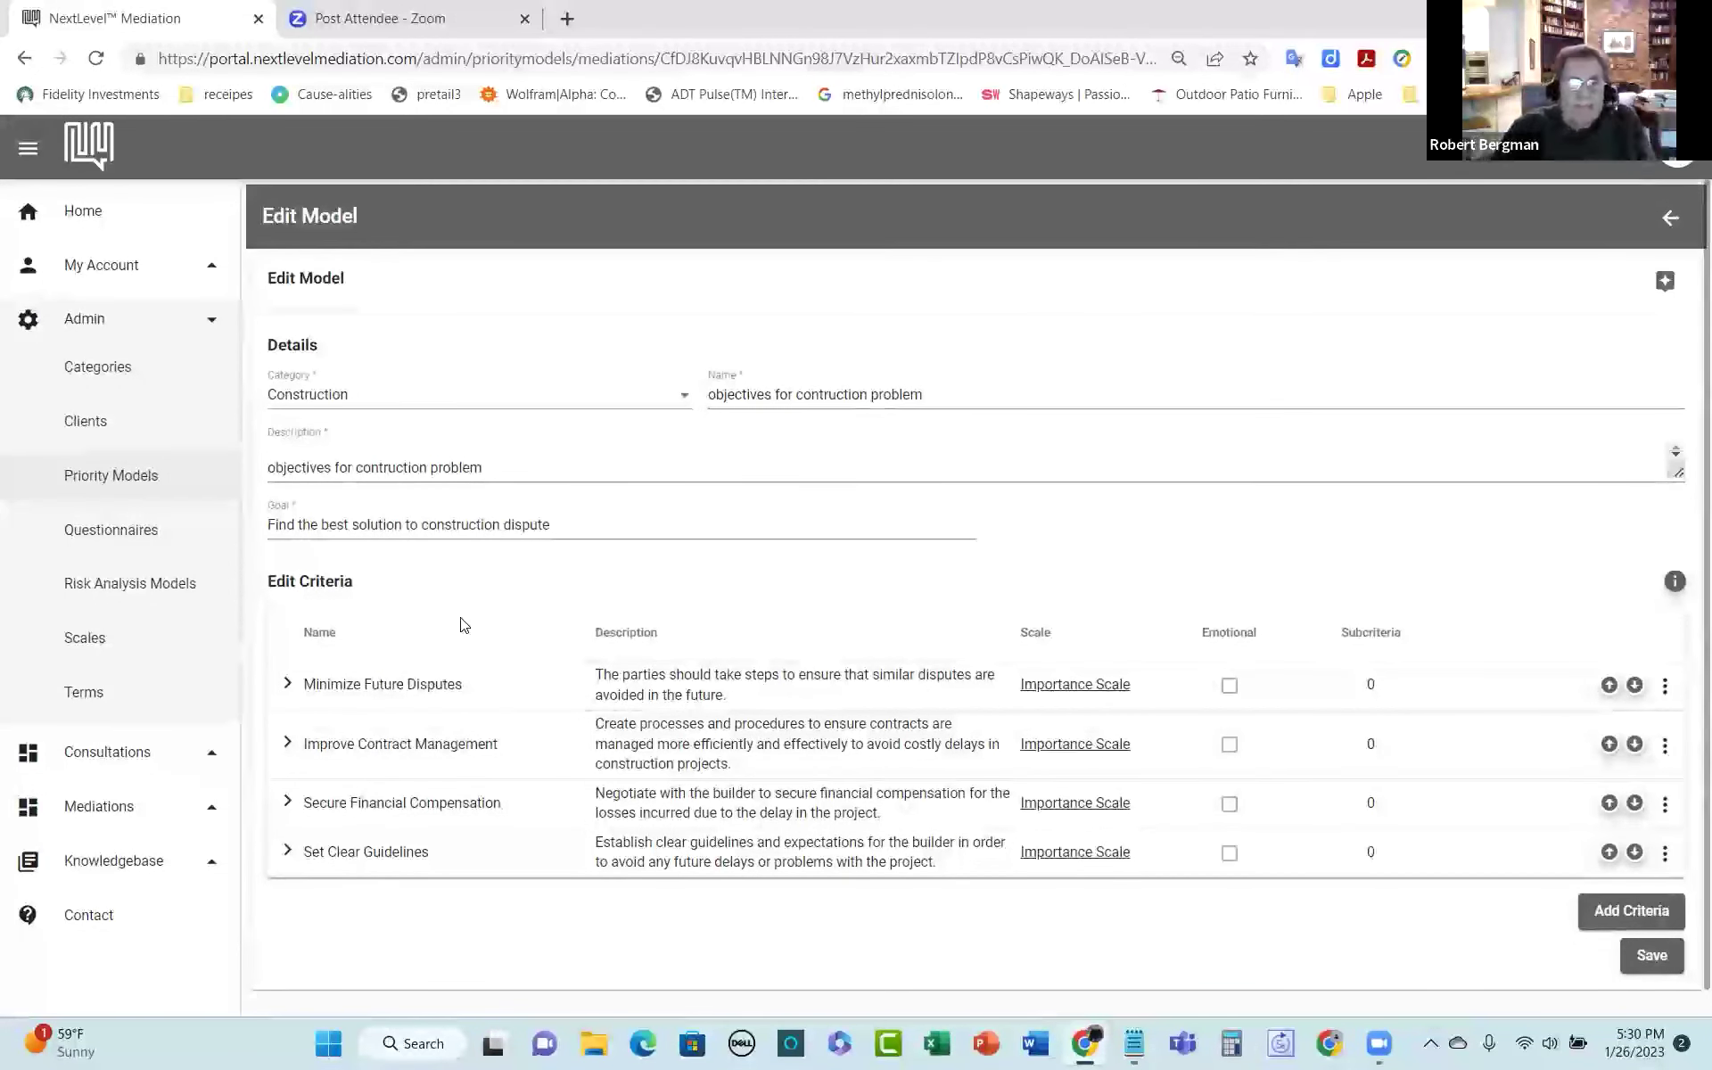
left_click(129, 485)
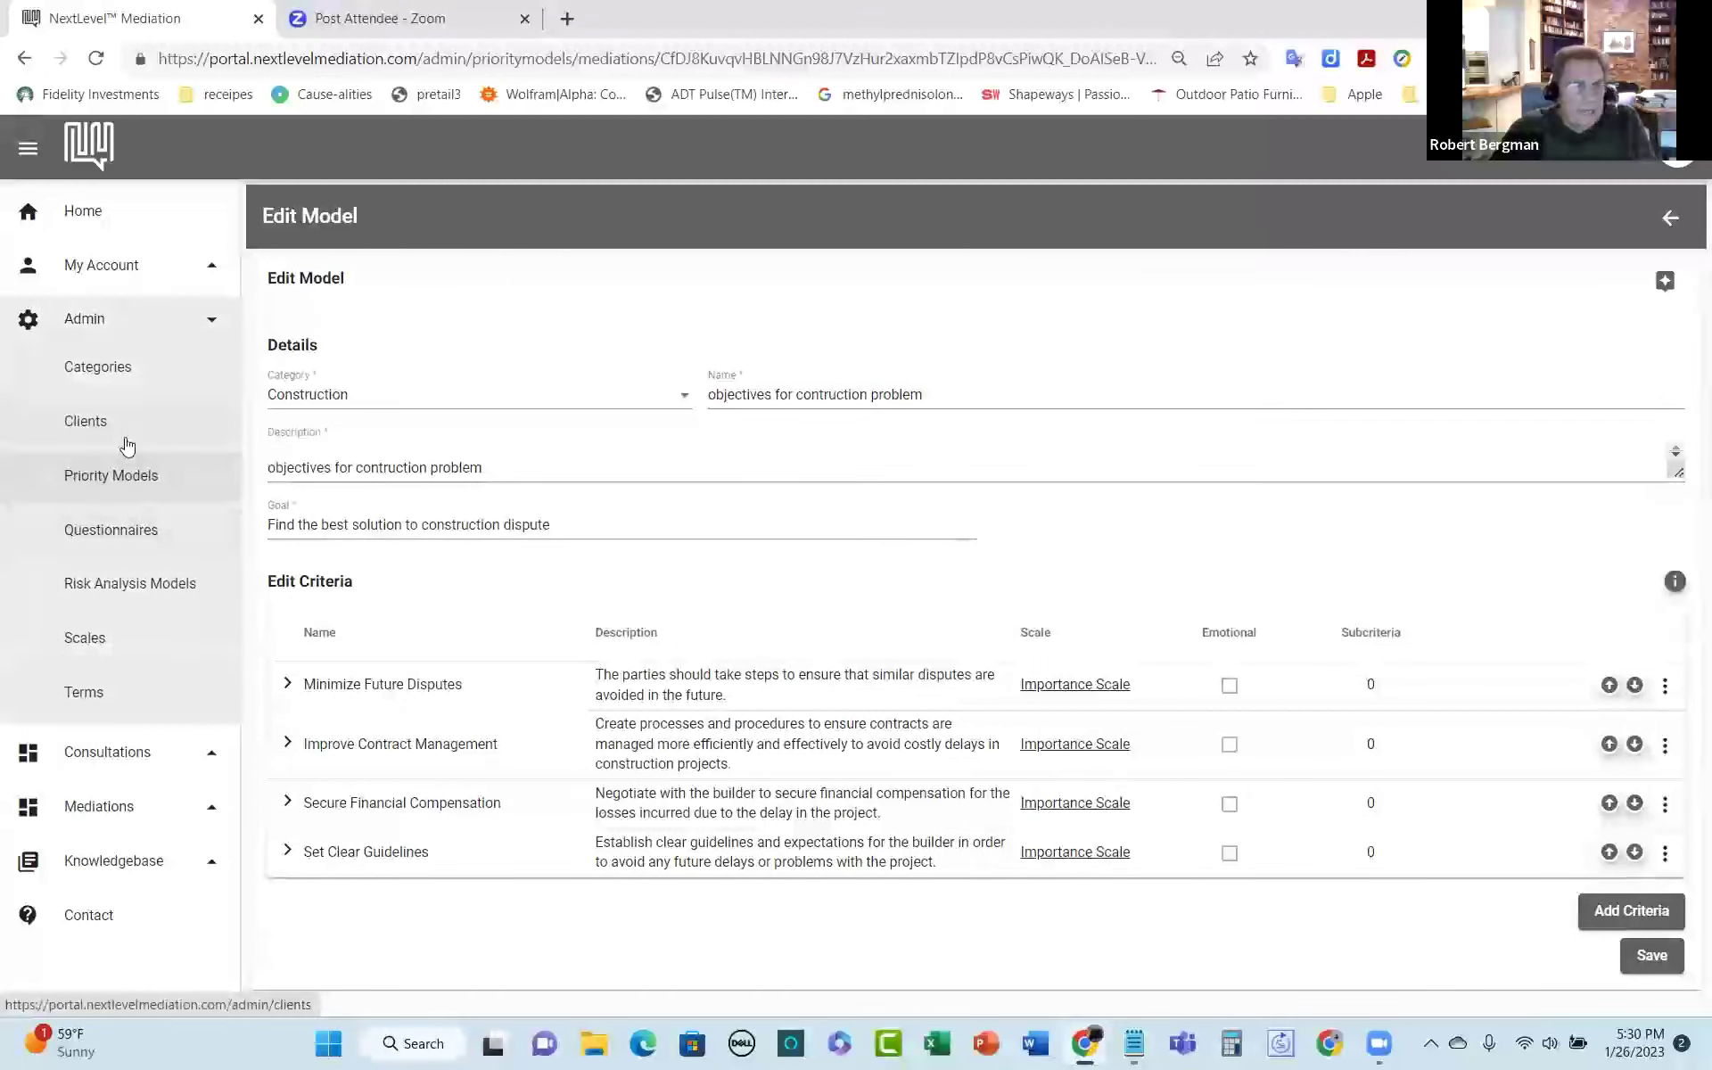
left_click(87, 226)
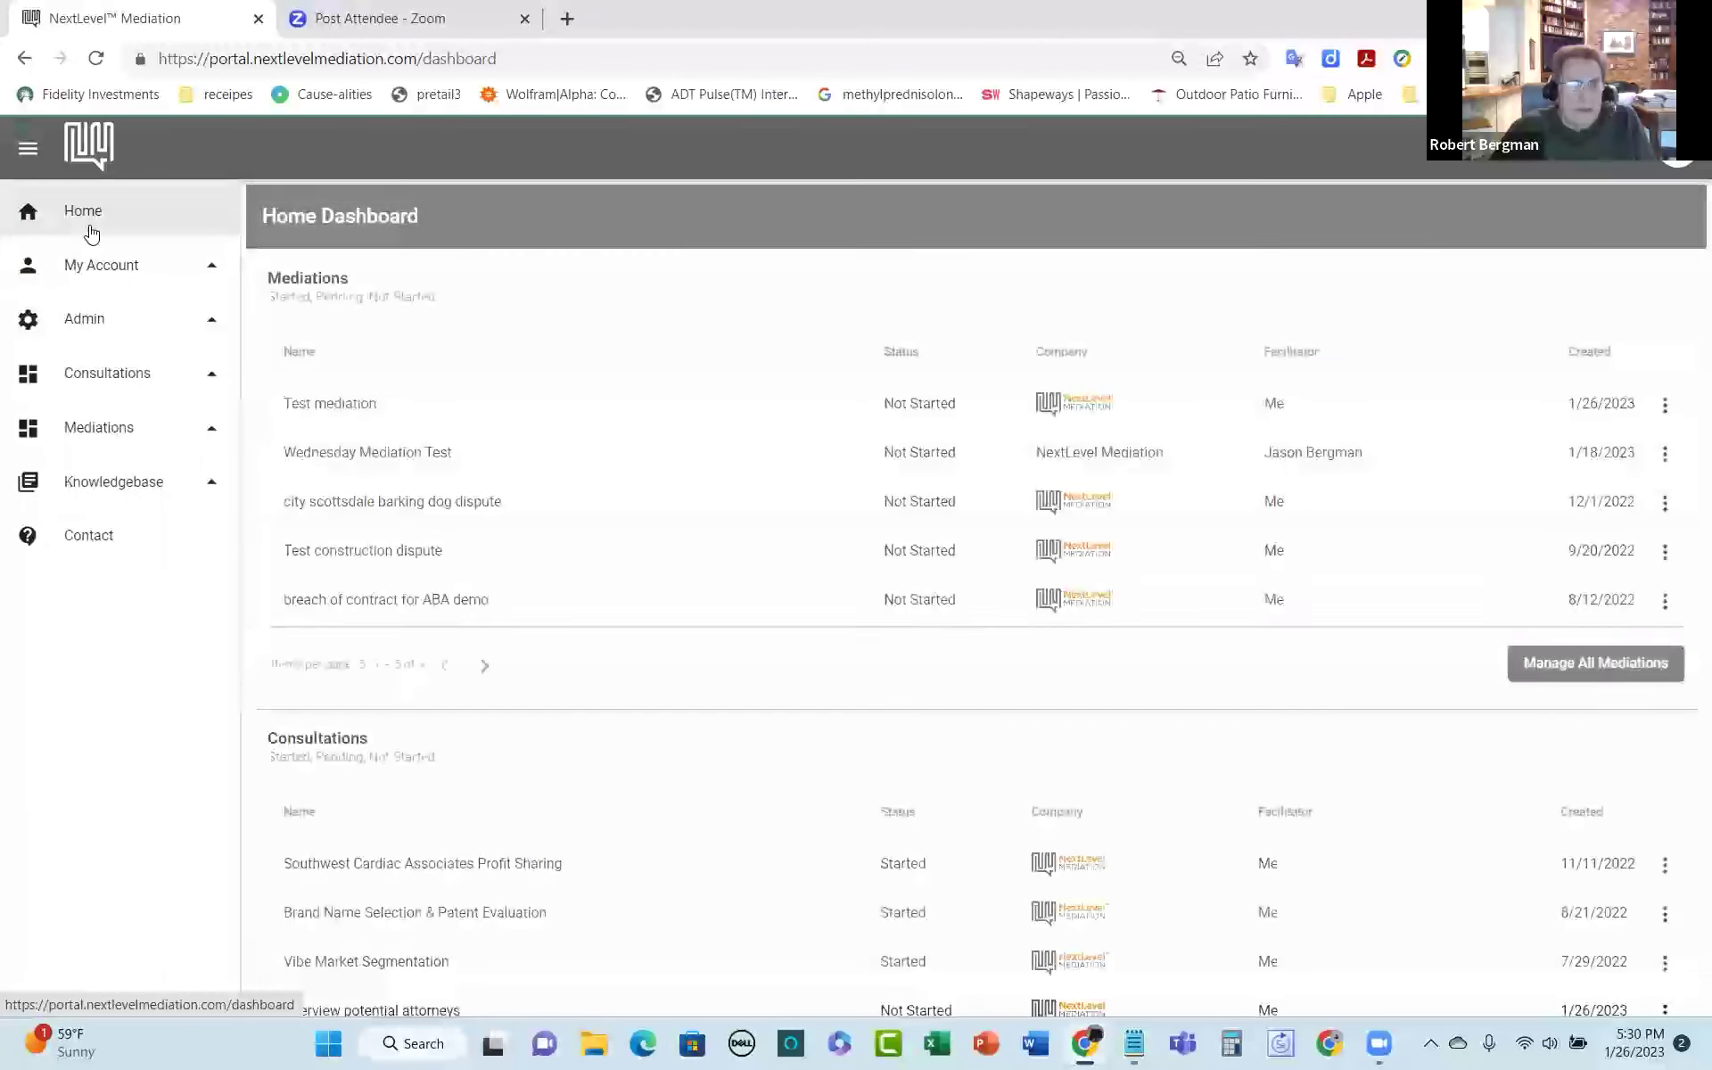
Step: Start a new Generic mediation named "test construction mediation" with the description "test construction"
left_click(1562, 671)
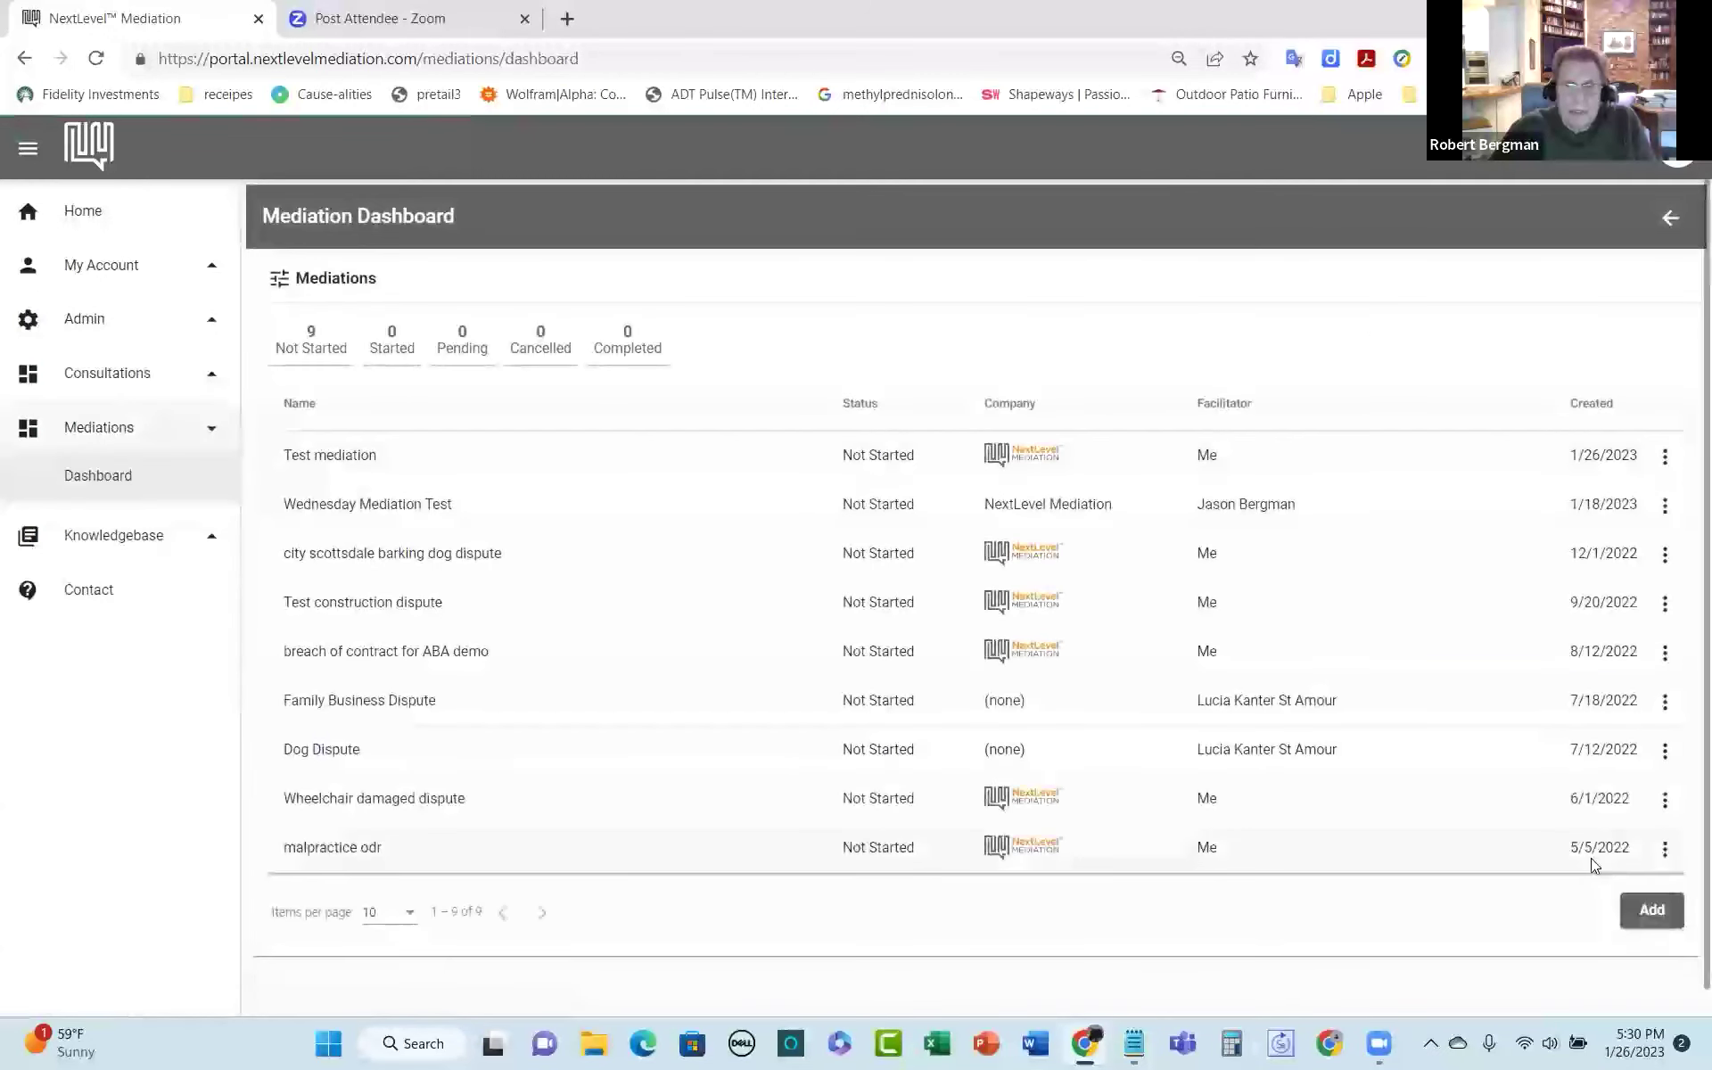
left_click(1660, 921)
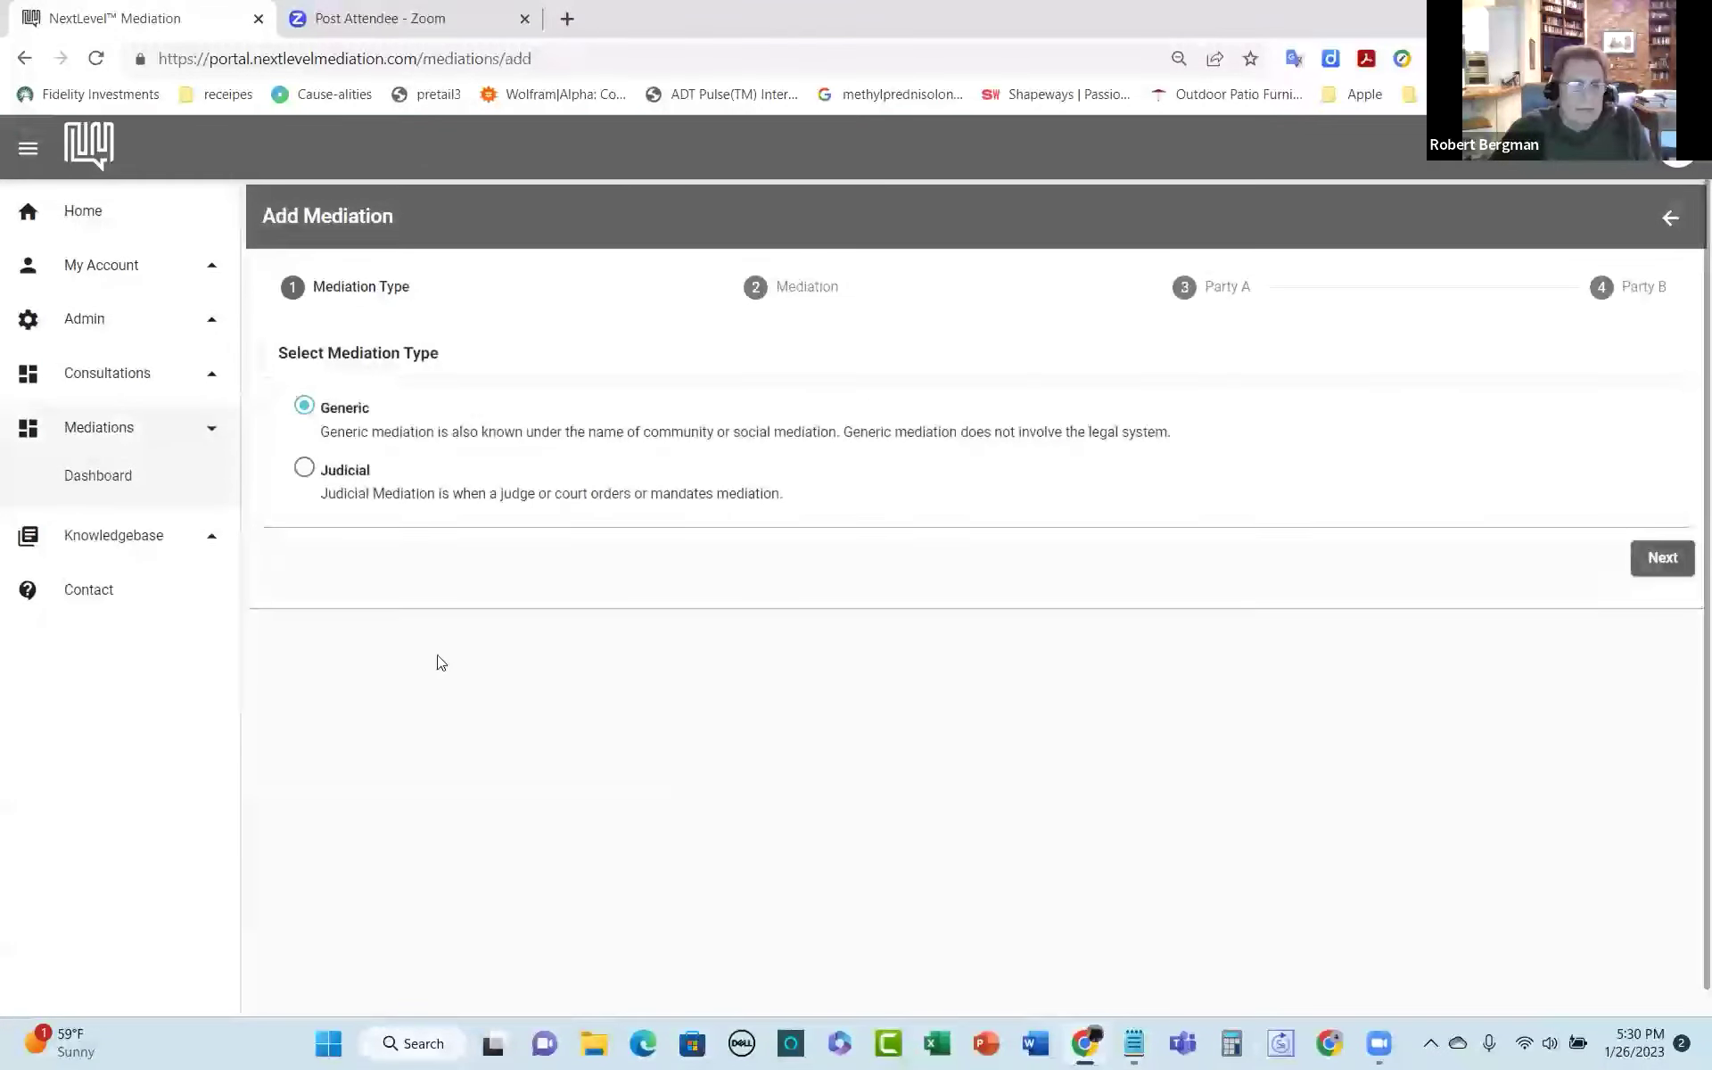
left_click(1664, 560)
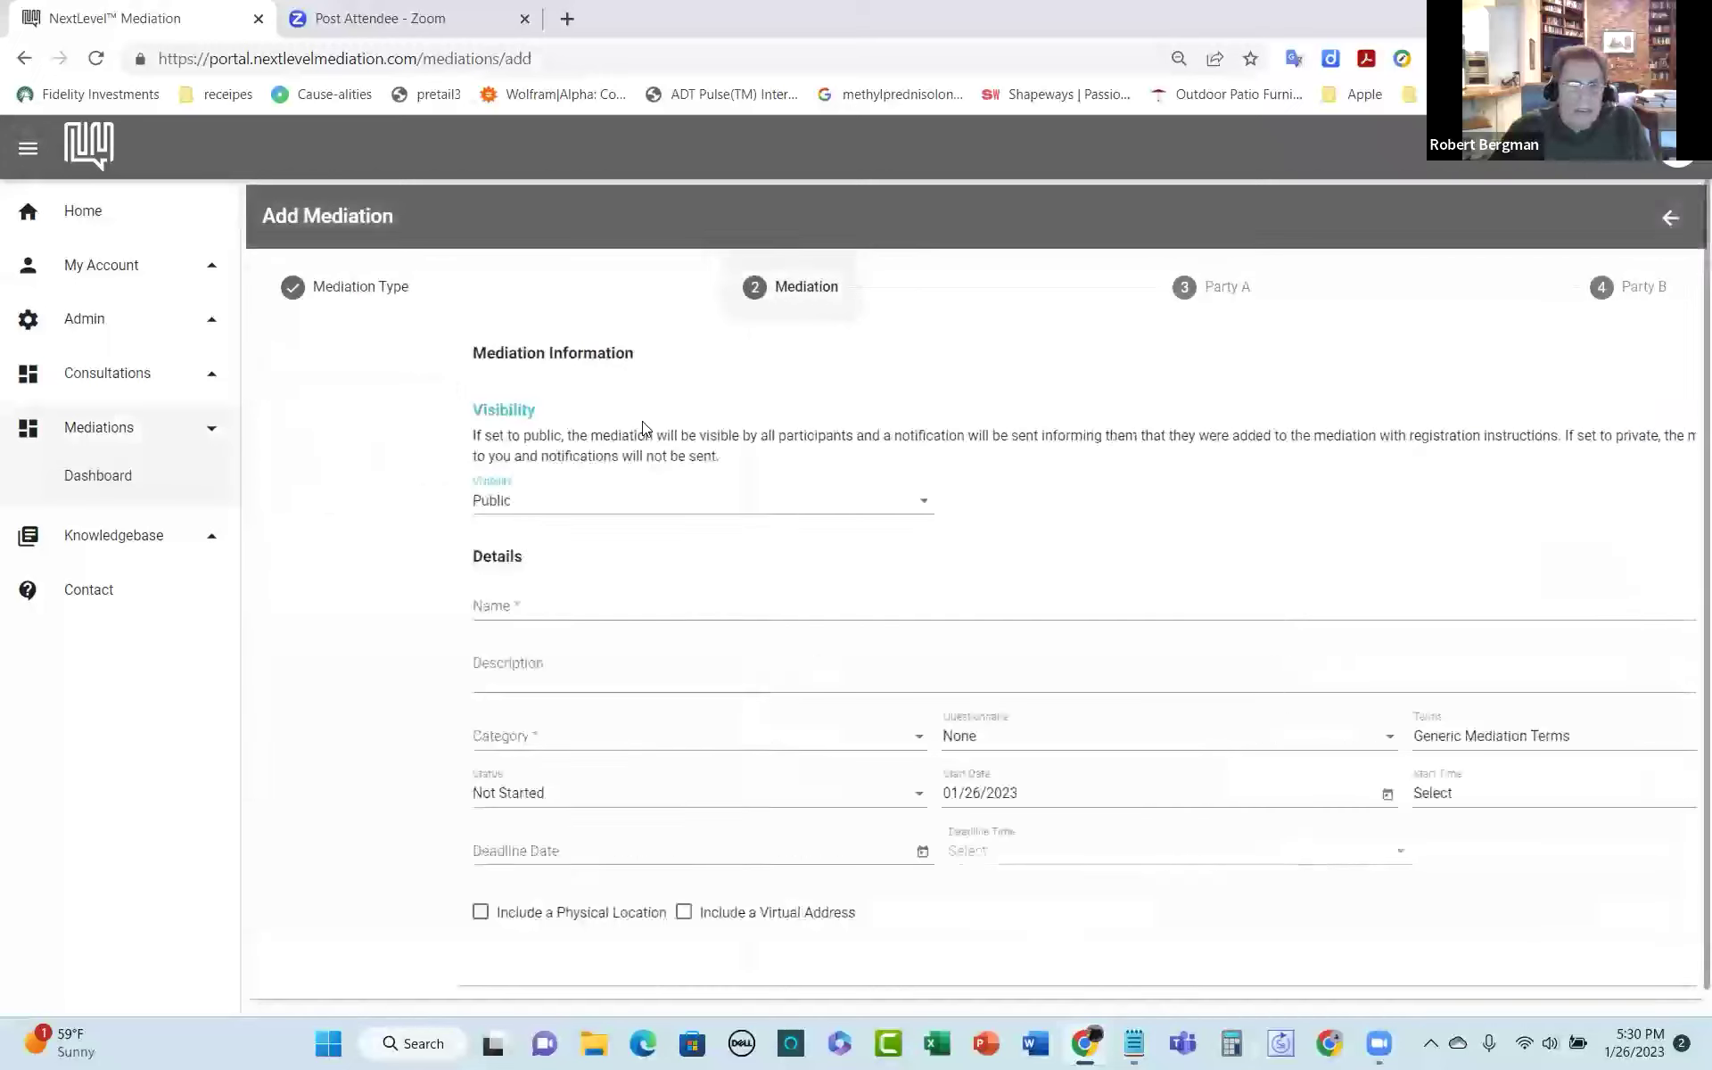
left_click(437, 603)
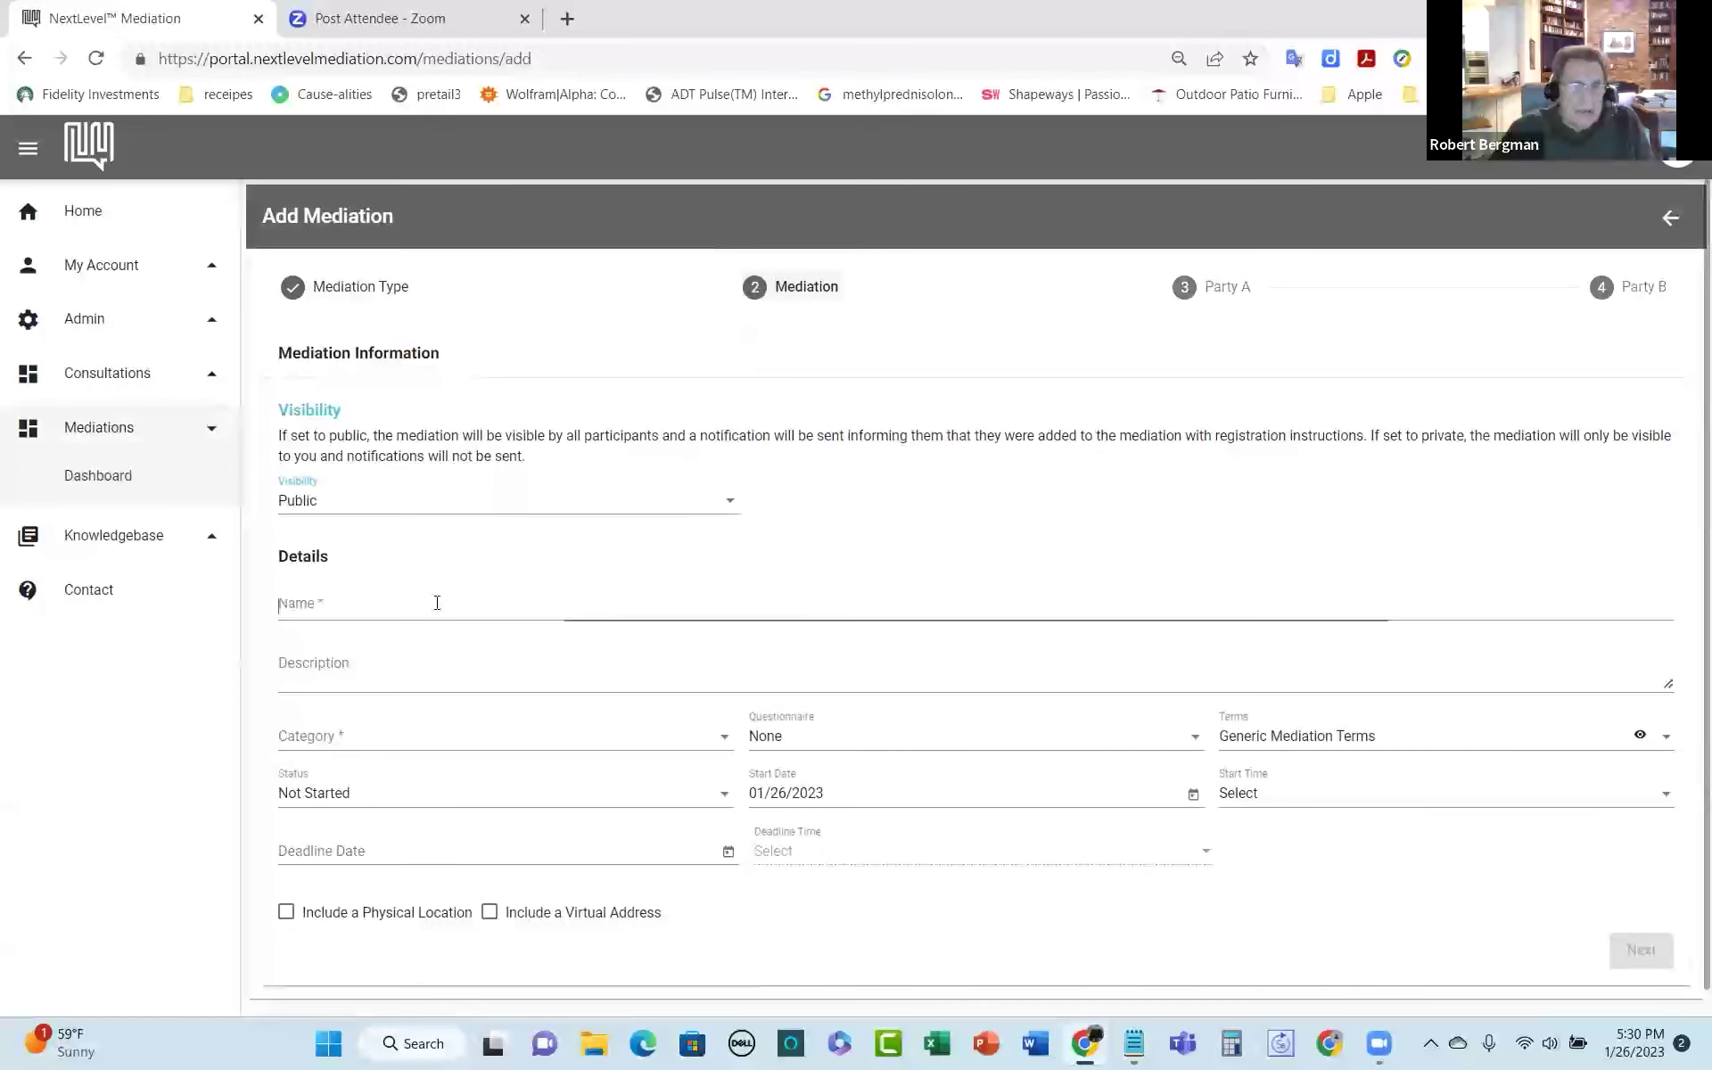
type("test construction mediation")
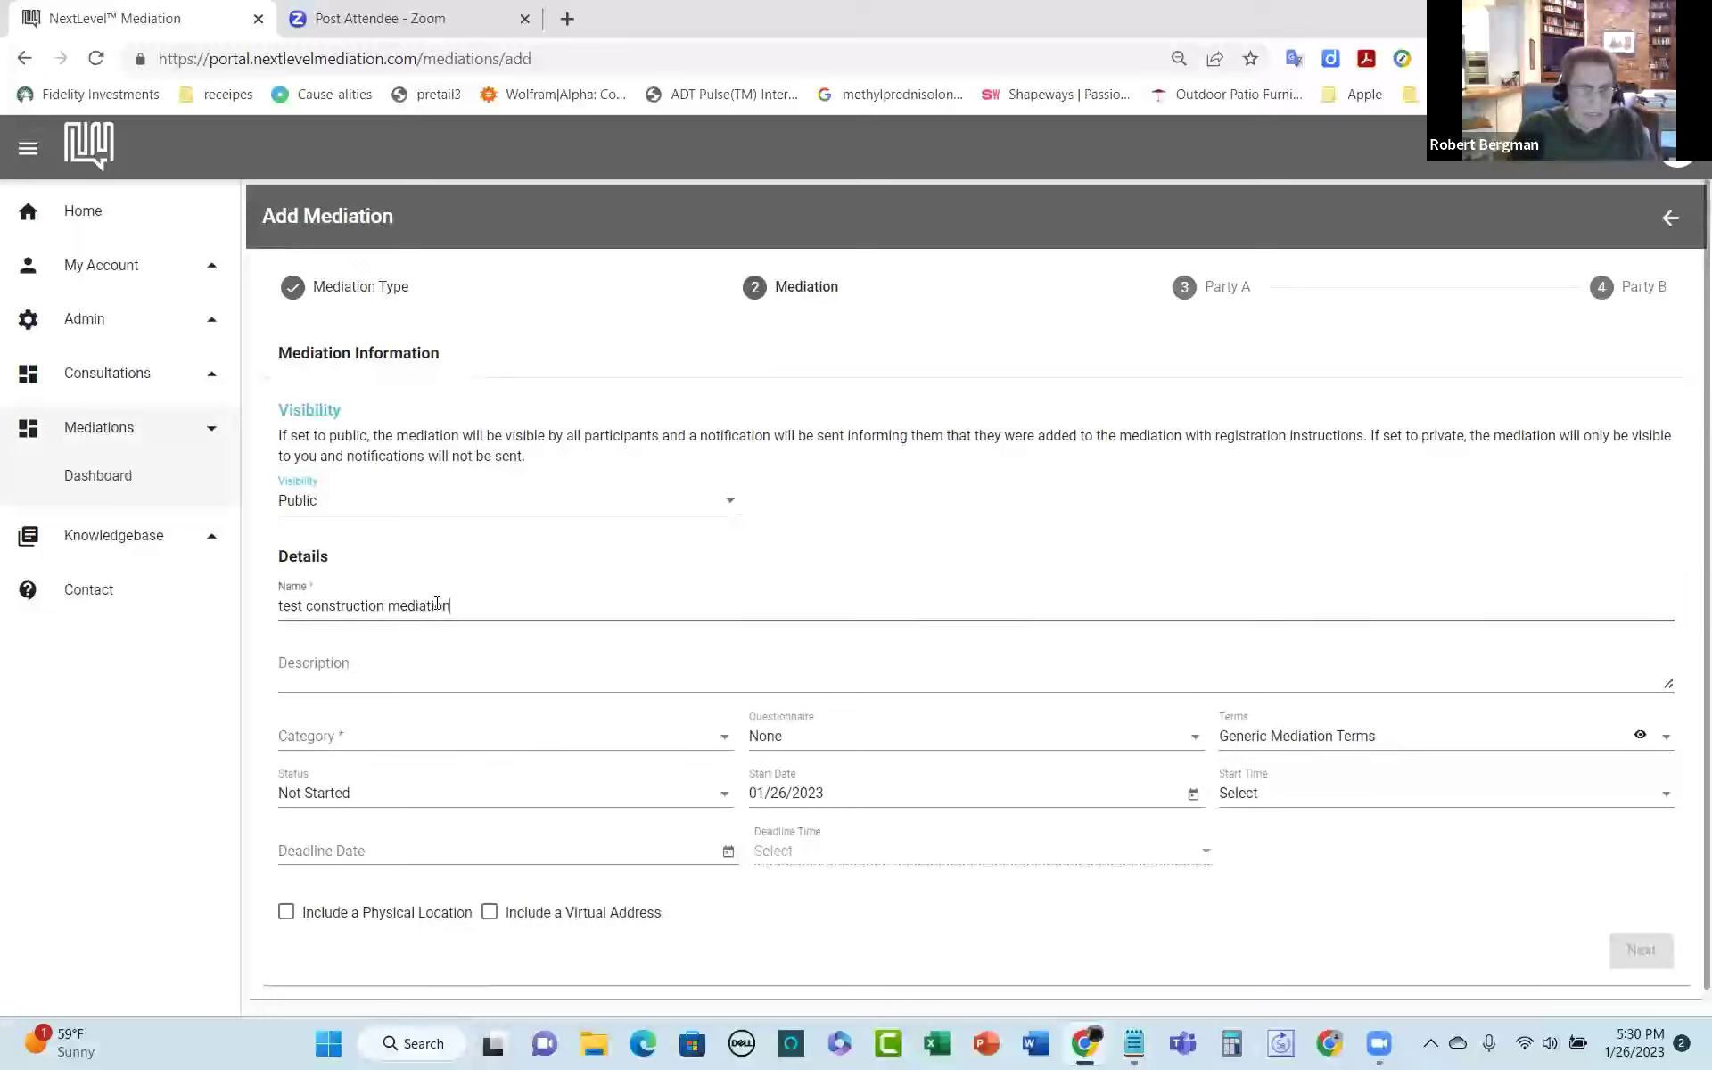
key("Tab")
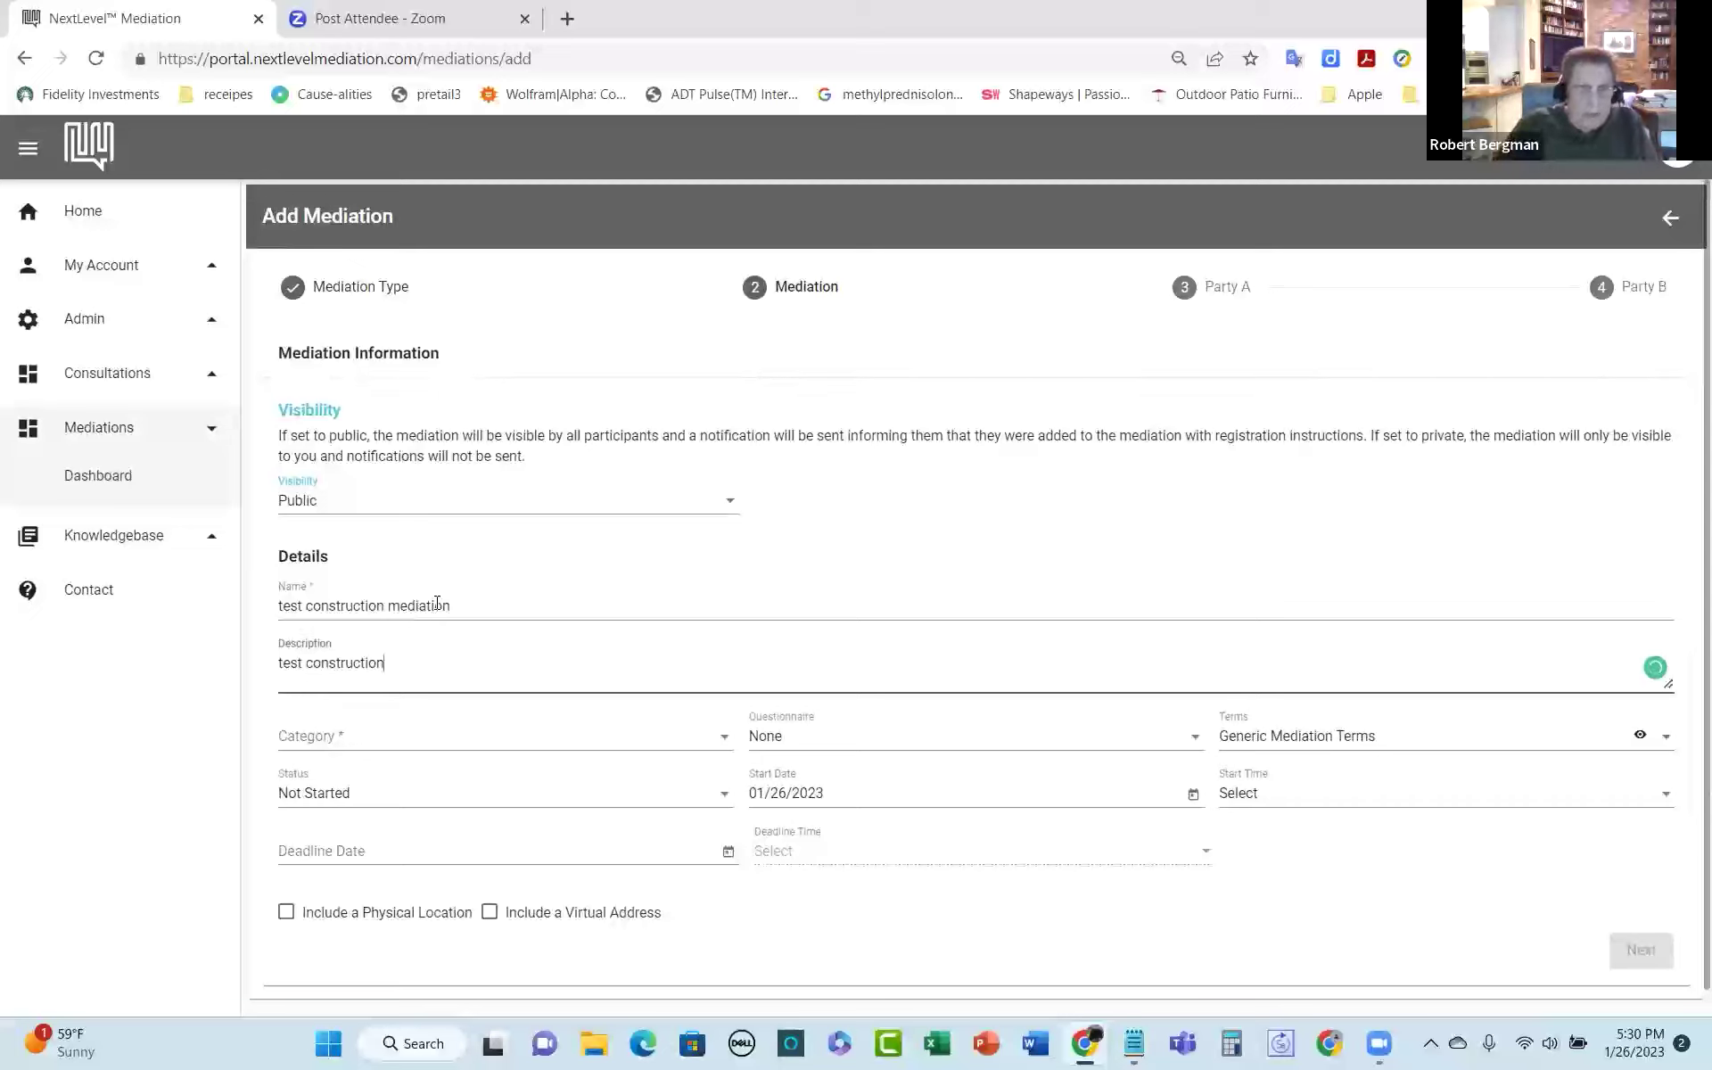
Step: Set the mediation's category to Construction and its questionnaire to "contractor problem"
left_click(432, 738)
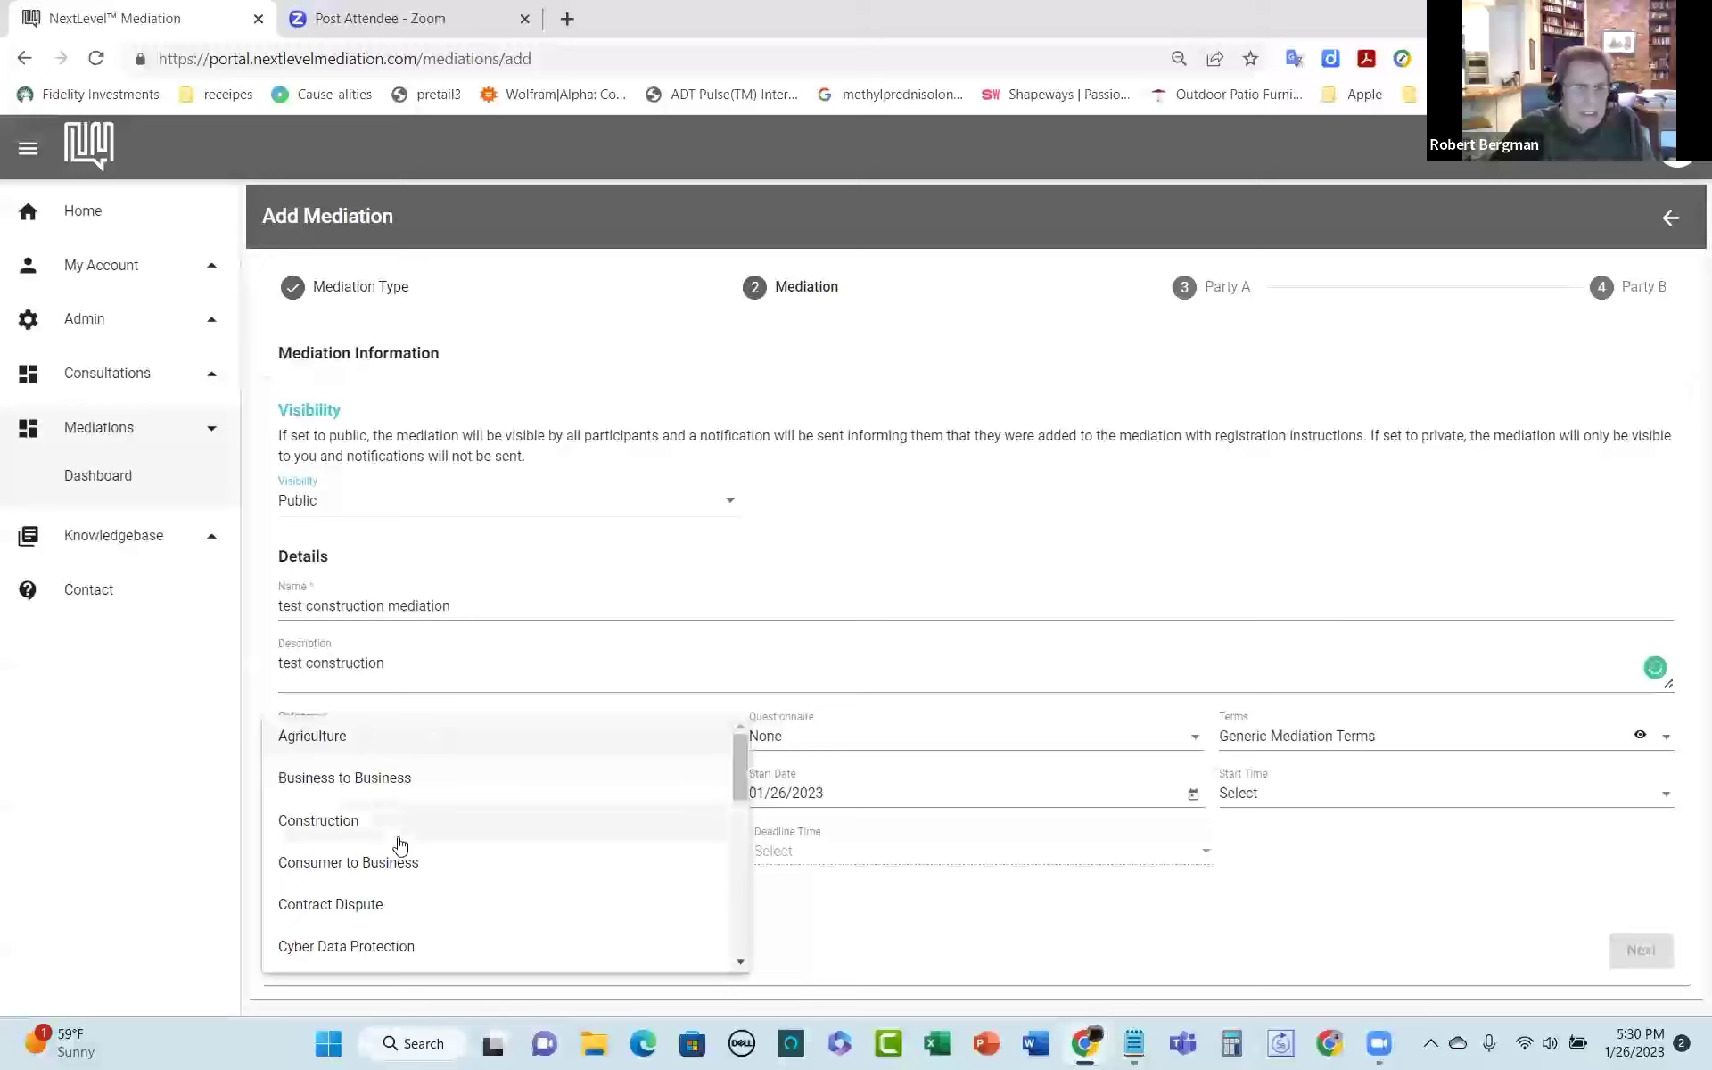
left_click(403, 822)
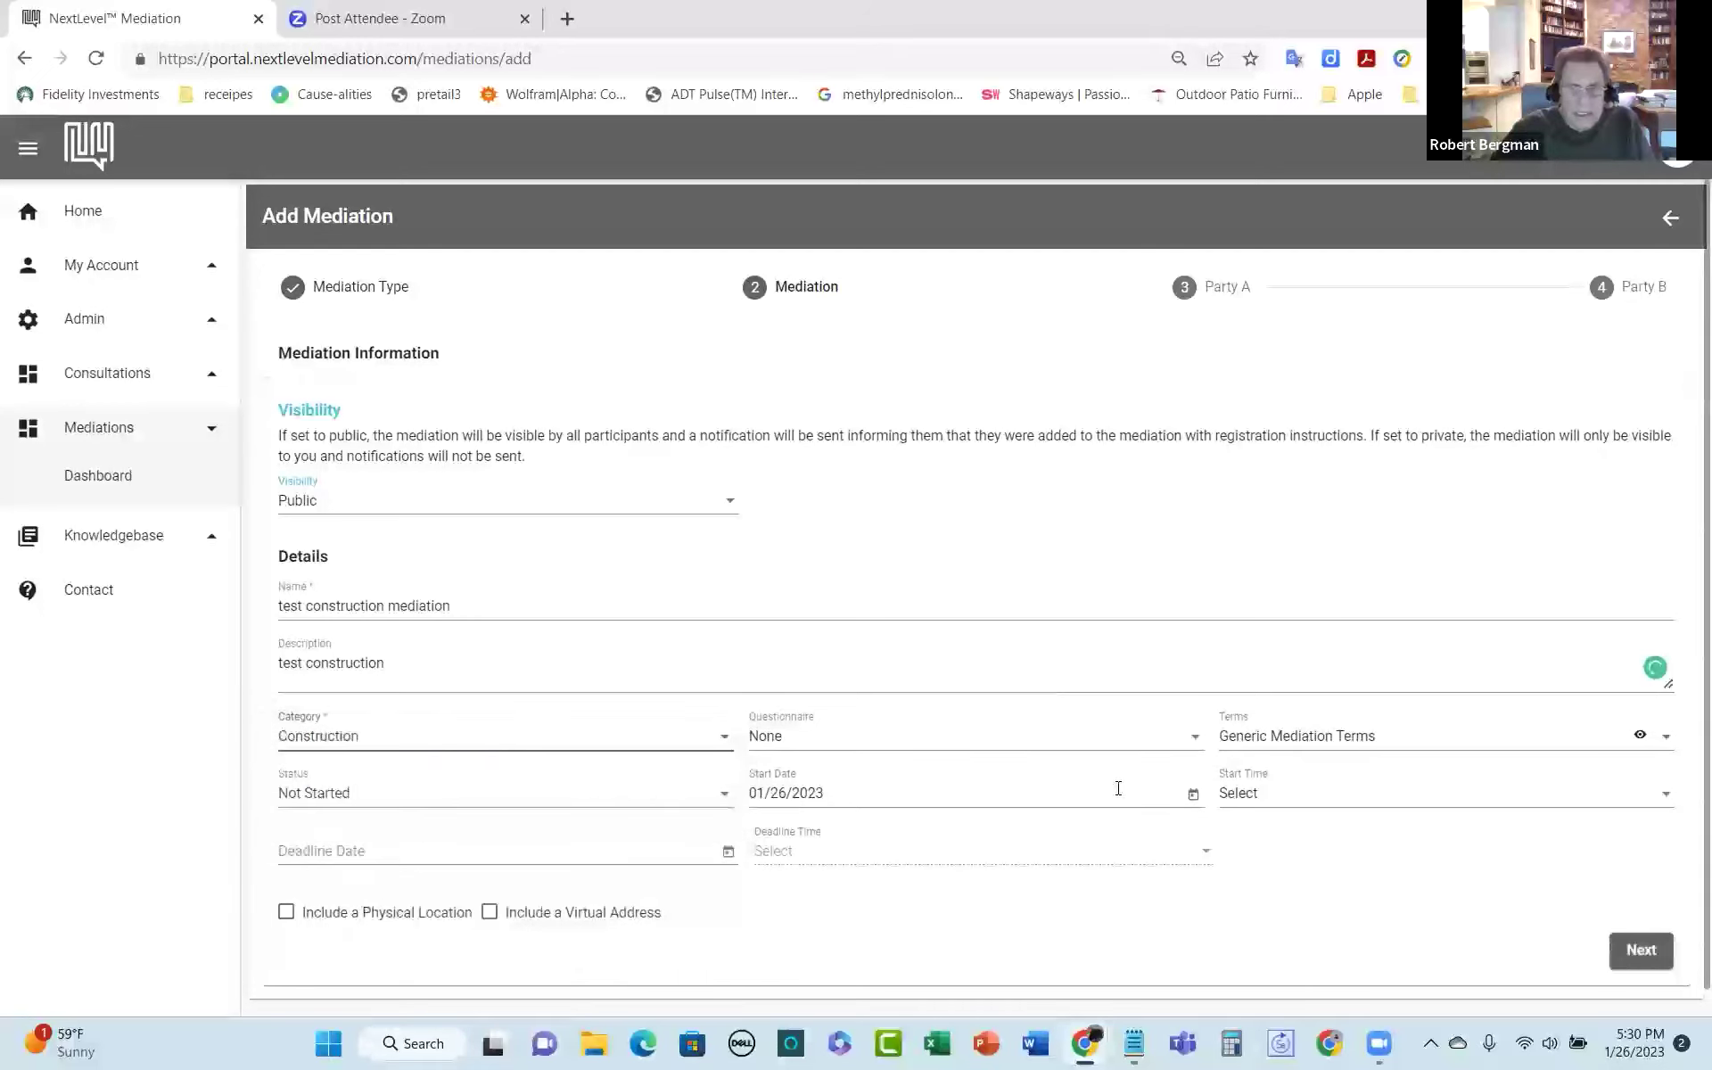
left_click(963, 749)
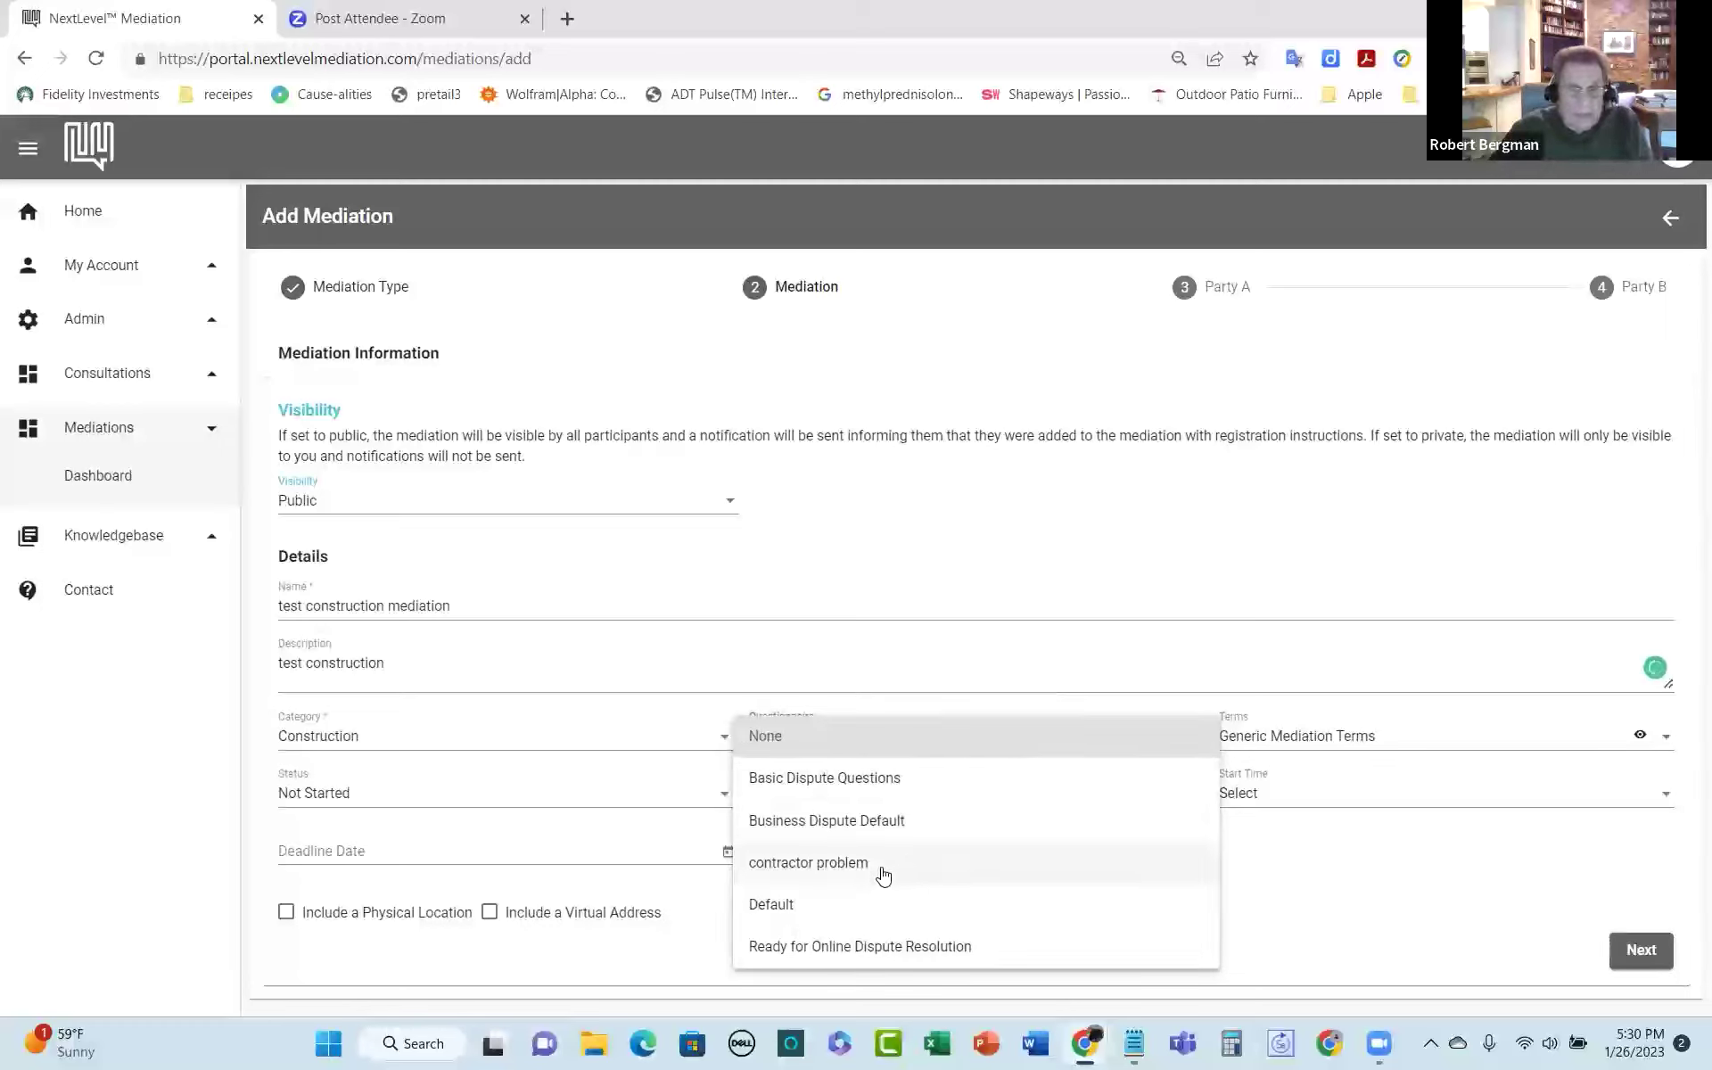
left_click(831, 865)
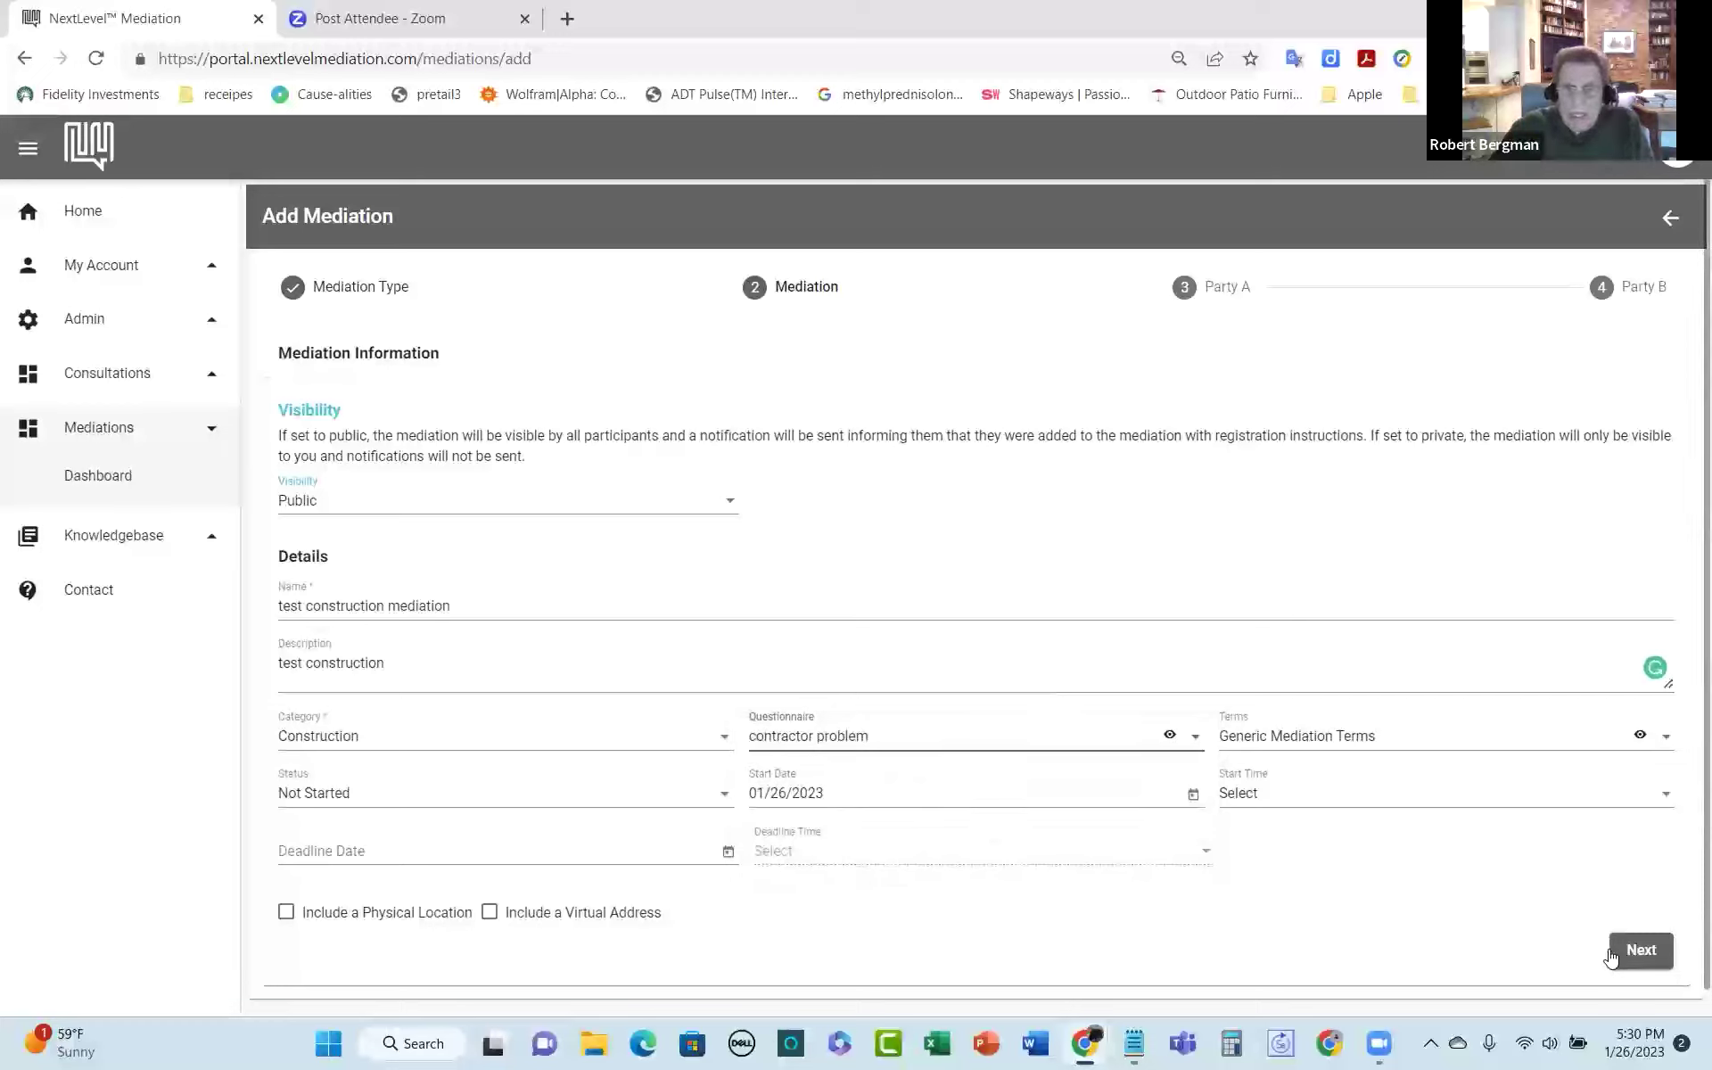
left_click(879, 733)
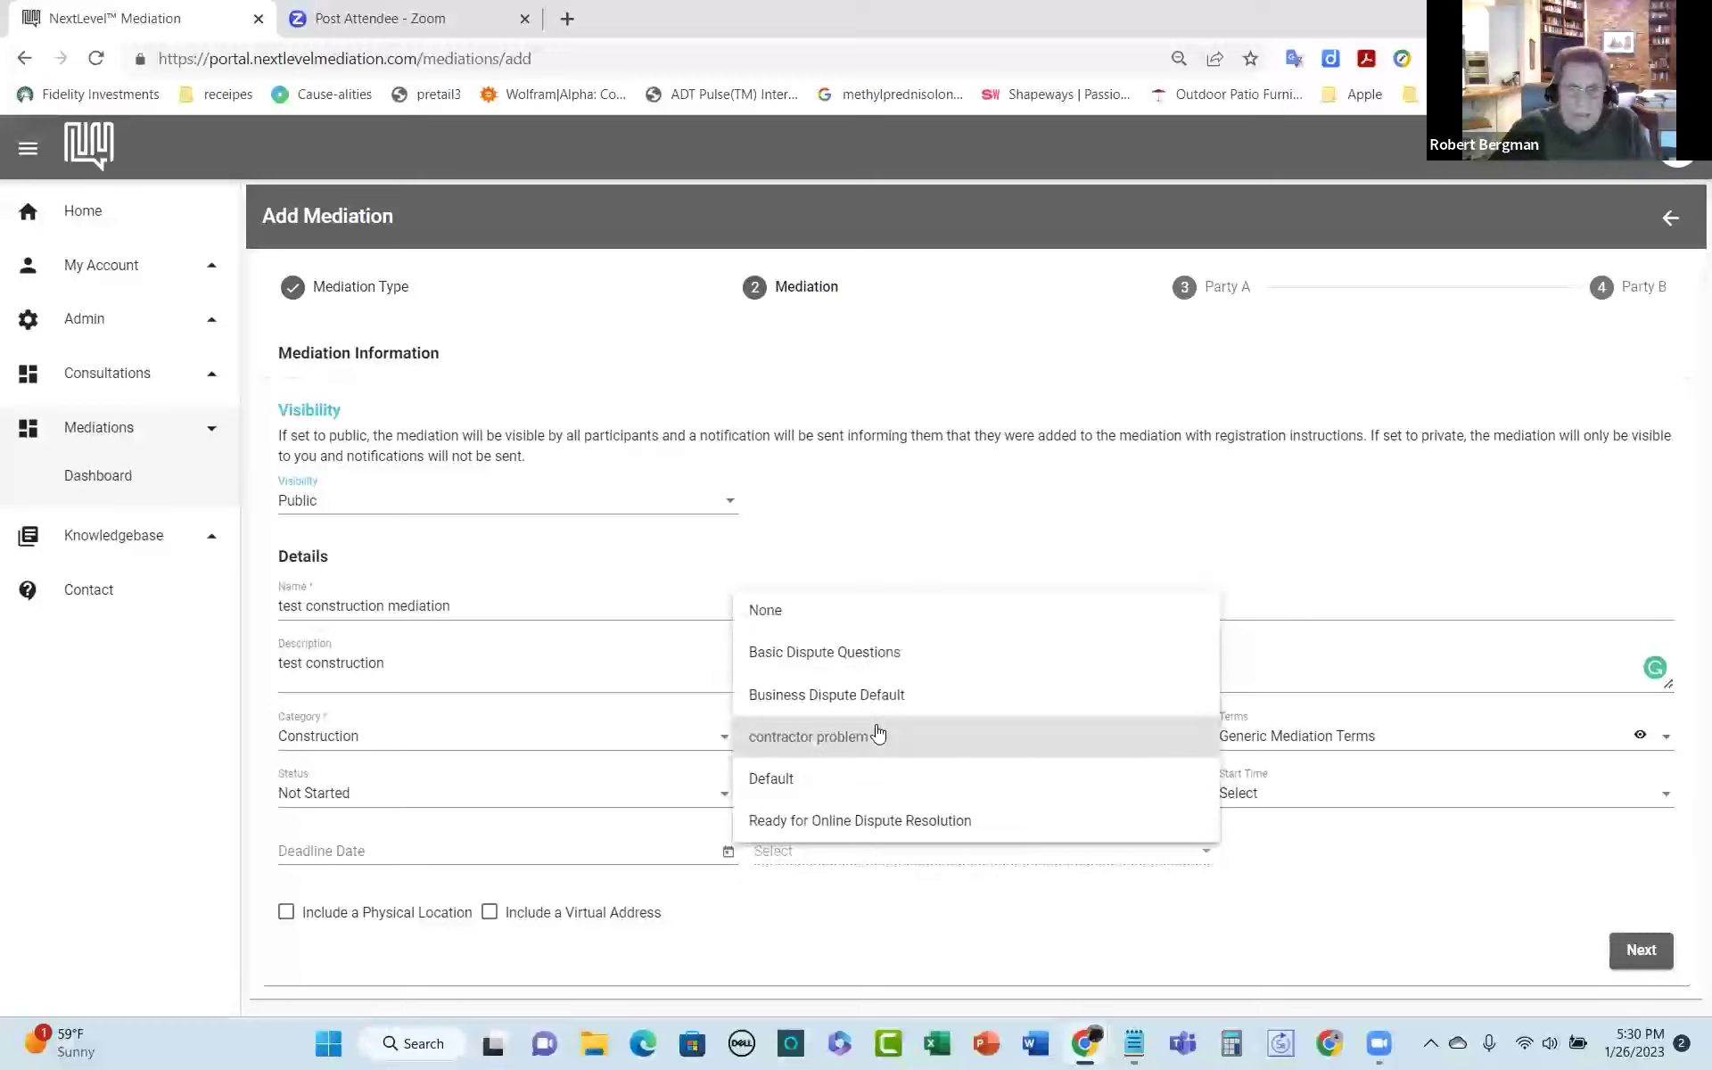
left_click(872, 747)
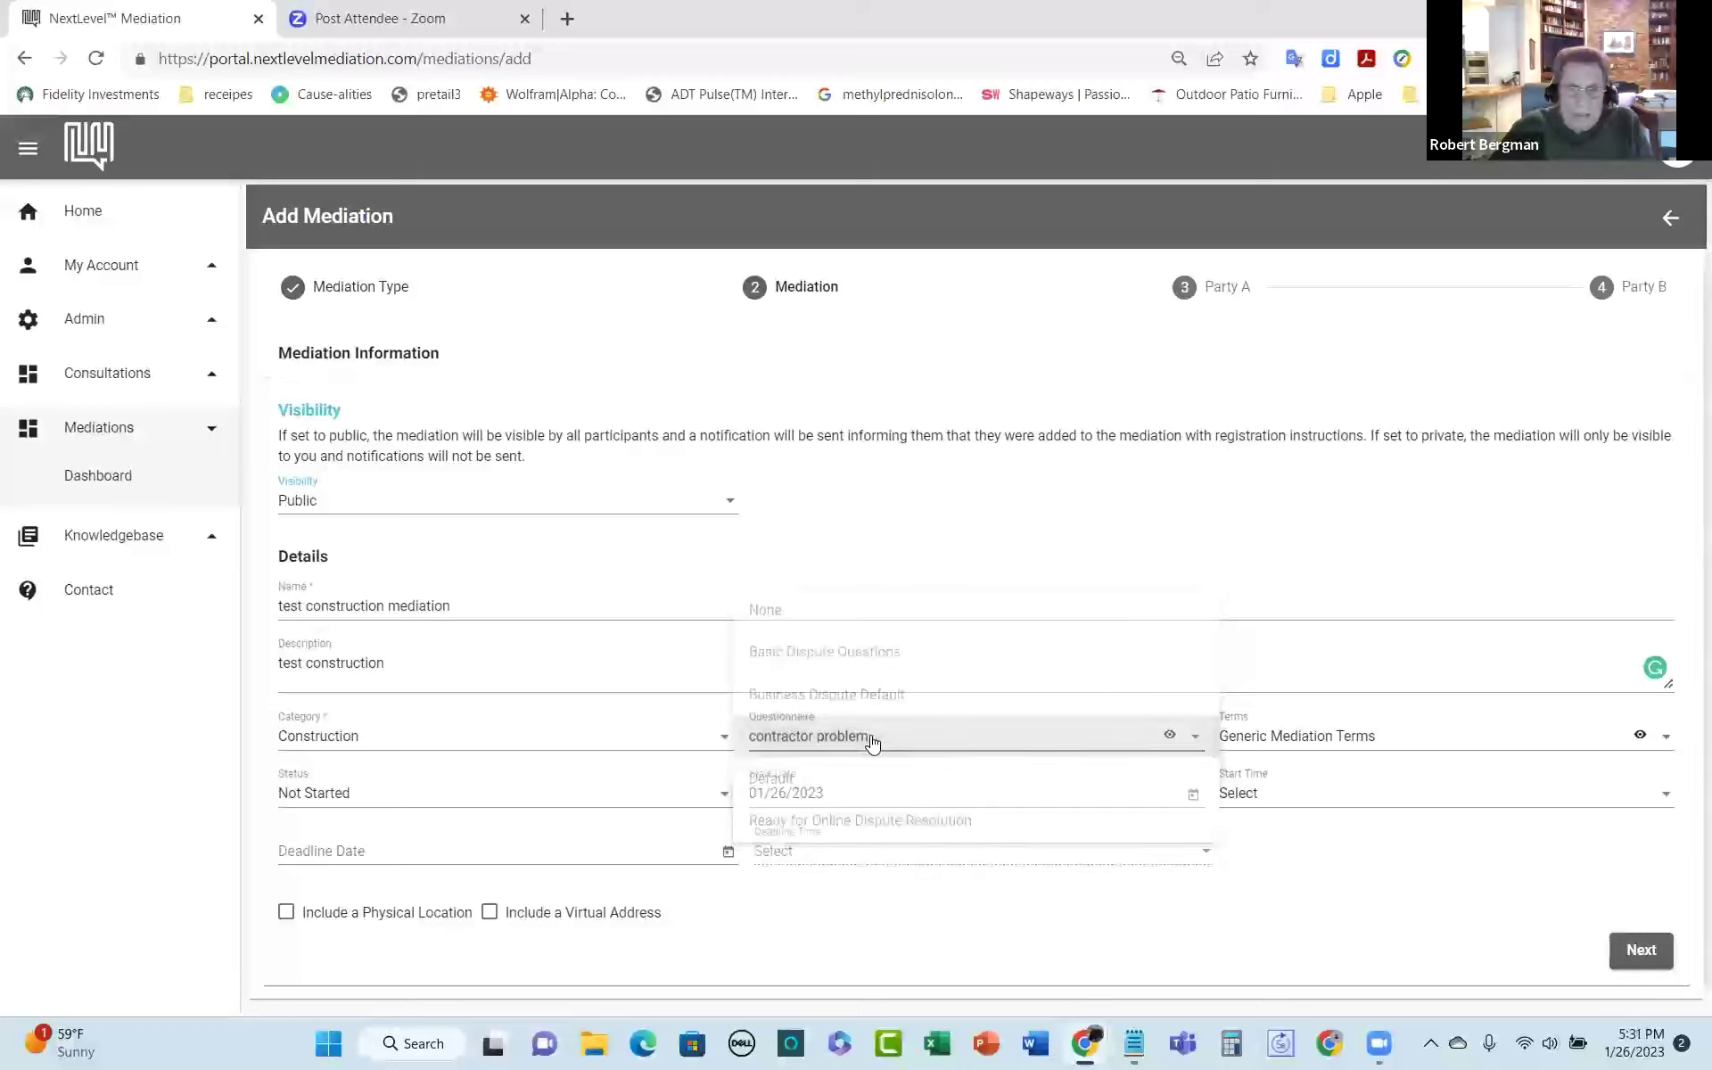
Step: Preview the questions of the selected questionnaire and continue to the Party A setup
left_click(1170, 737)
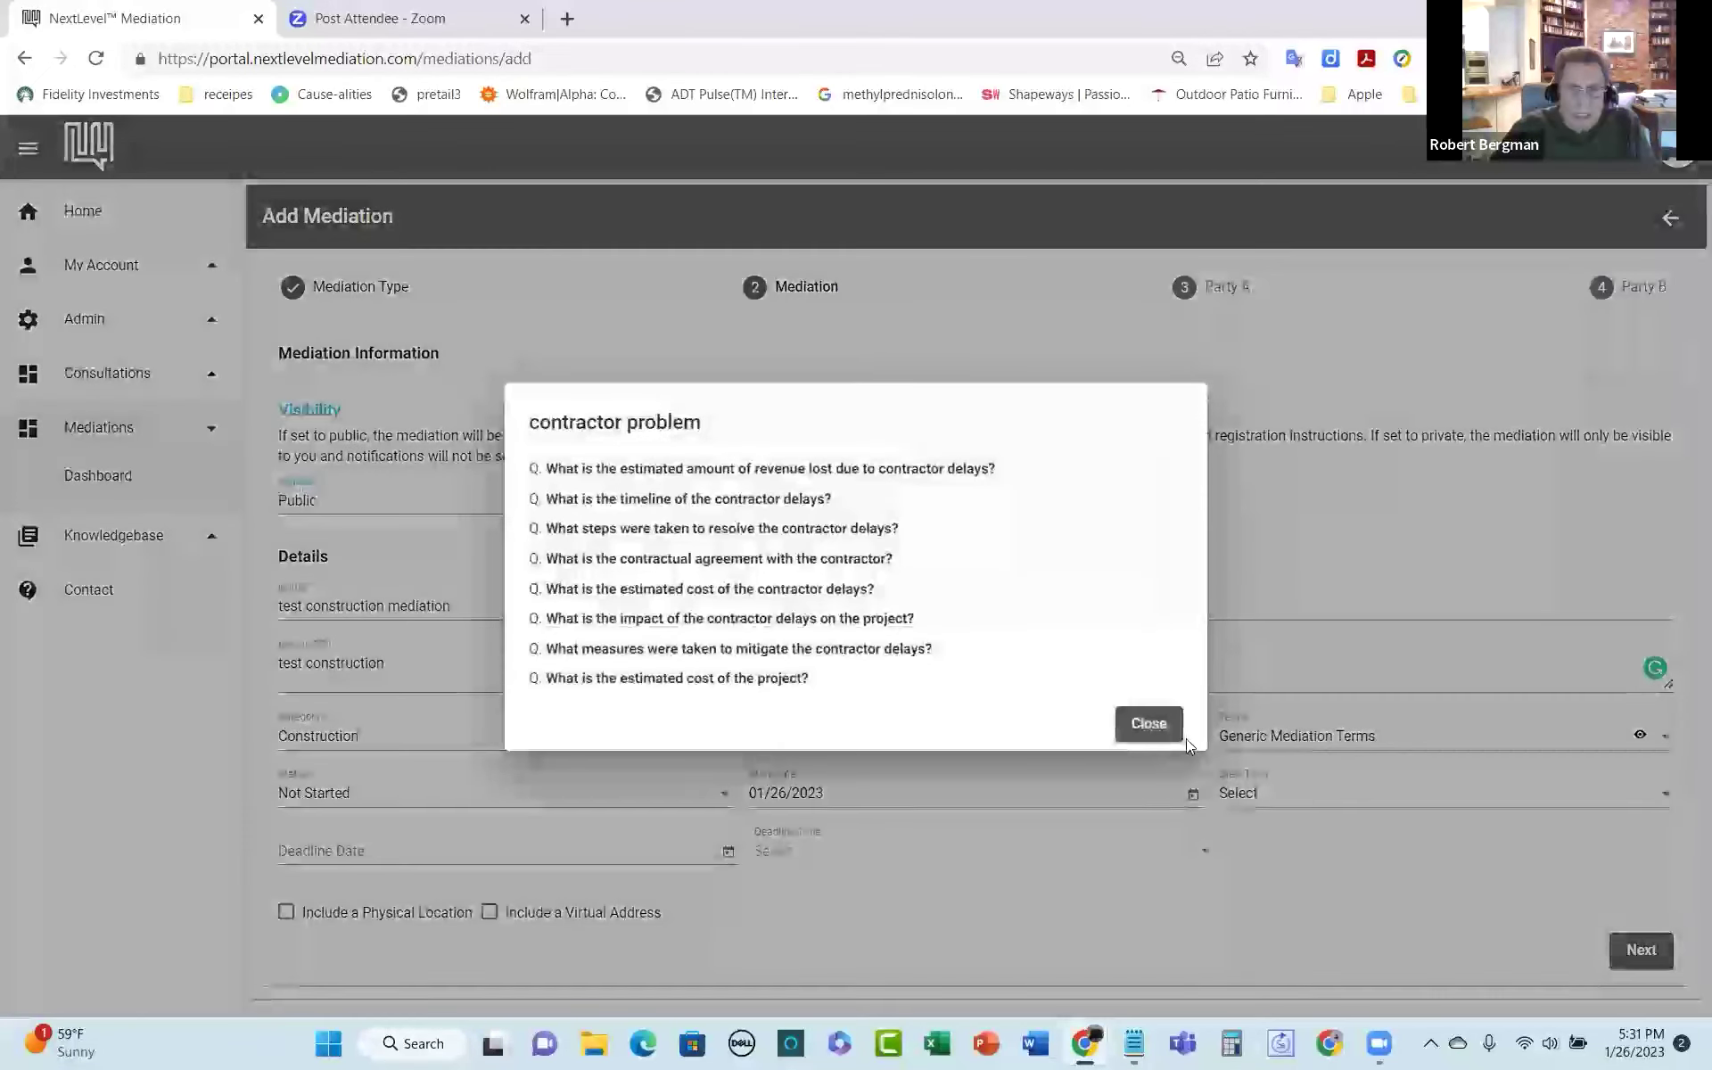
left_click(1174, 730)
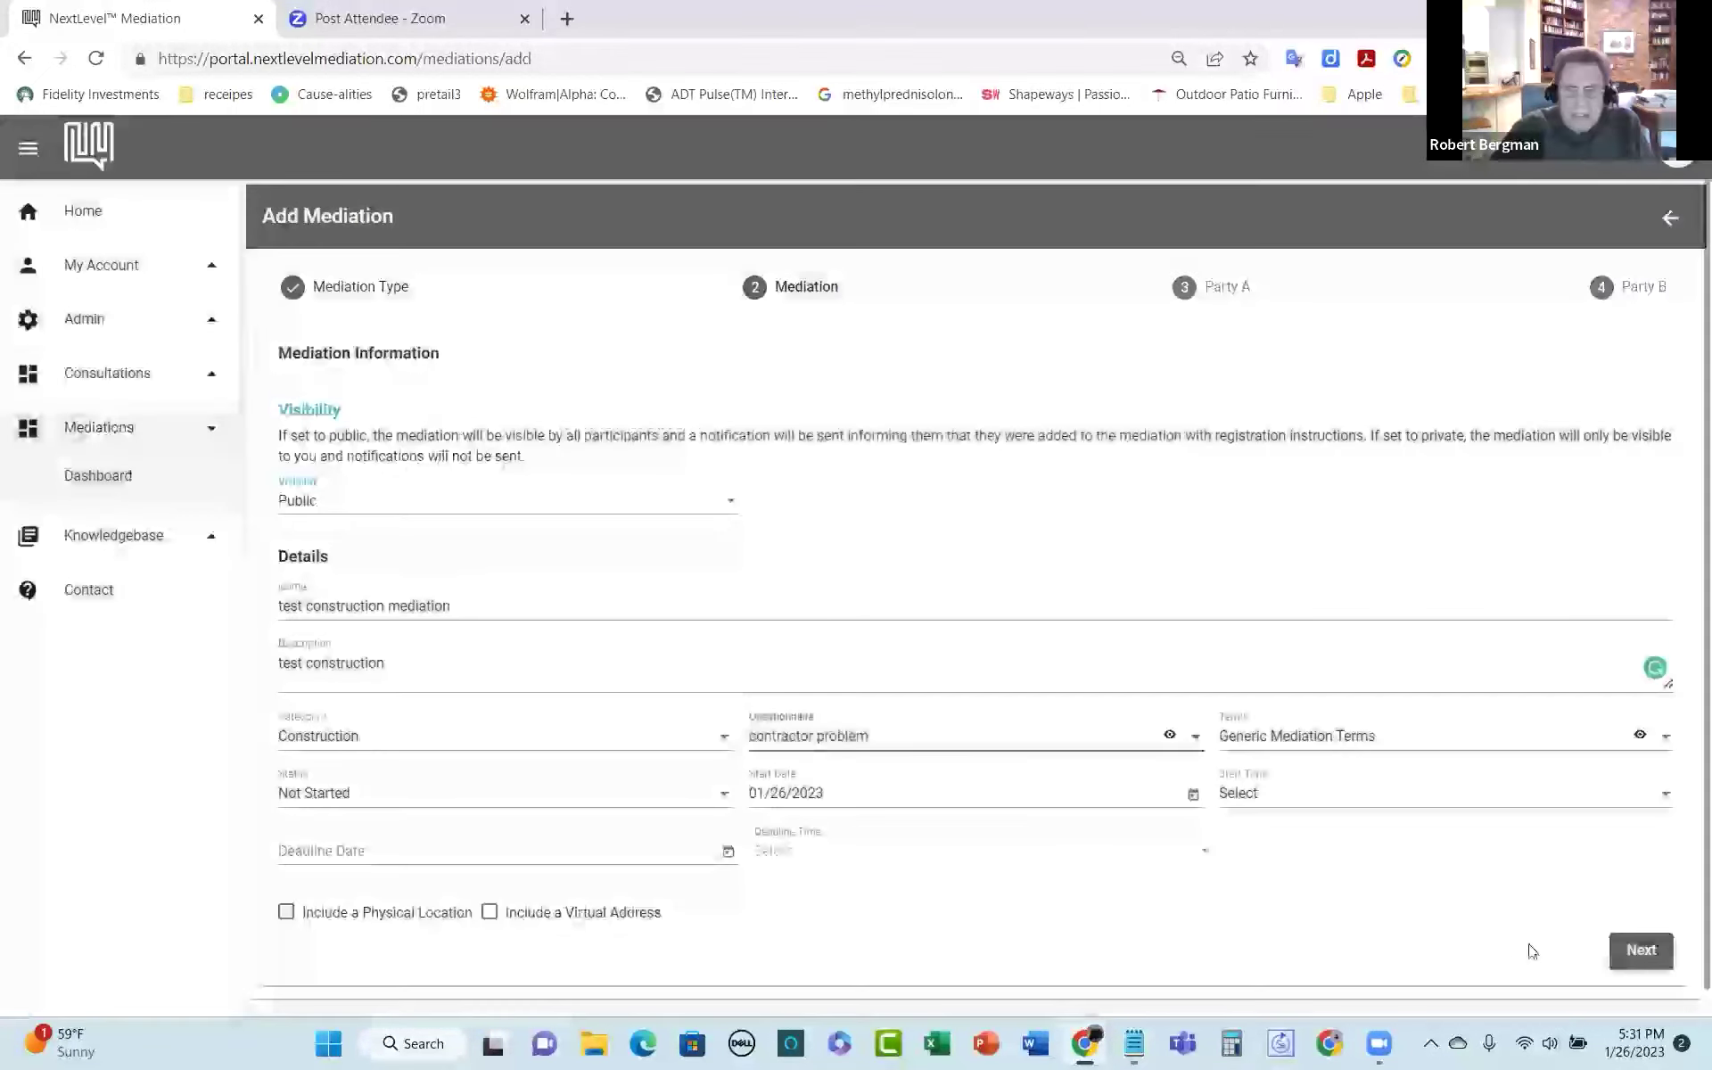
left_click(1640, 956)
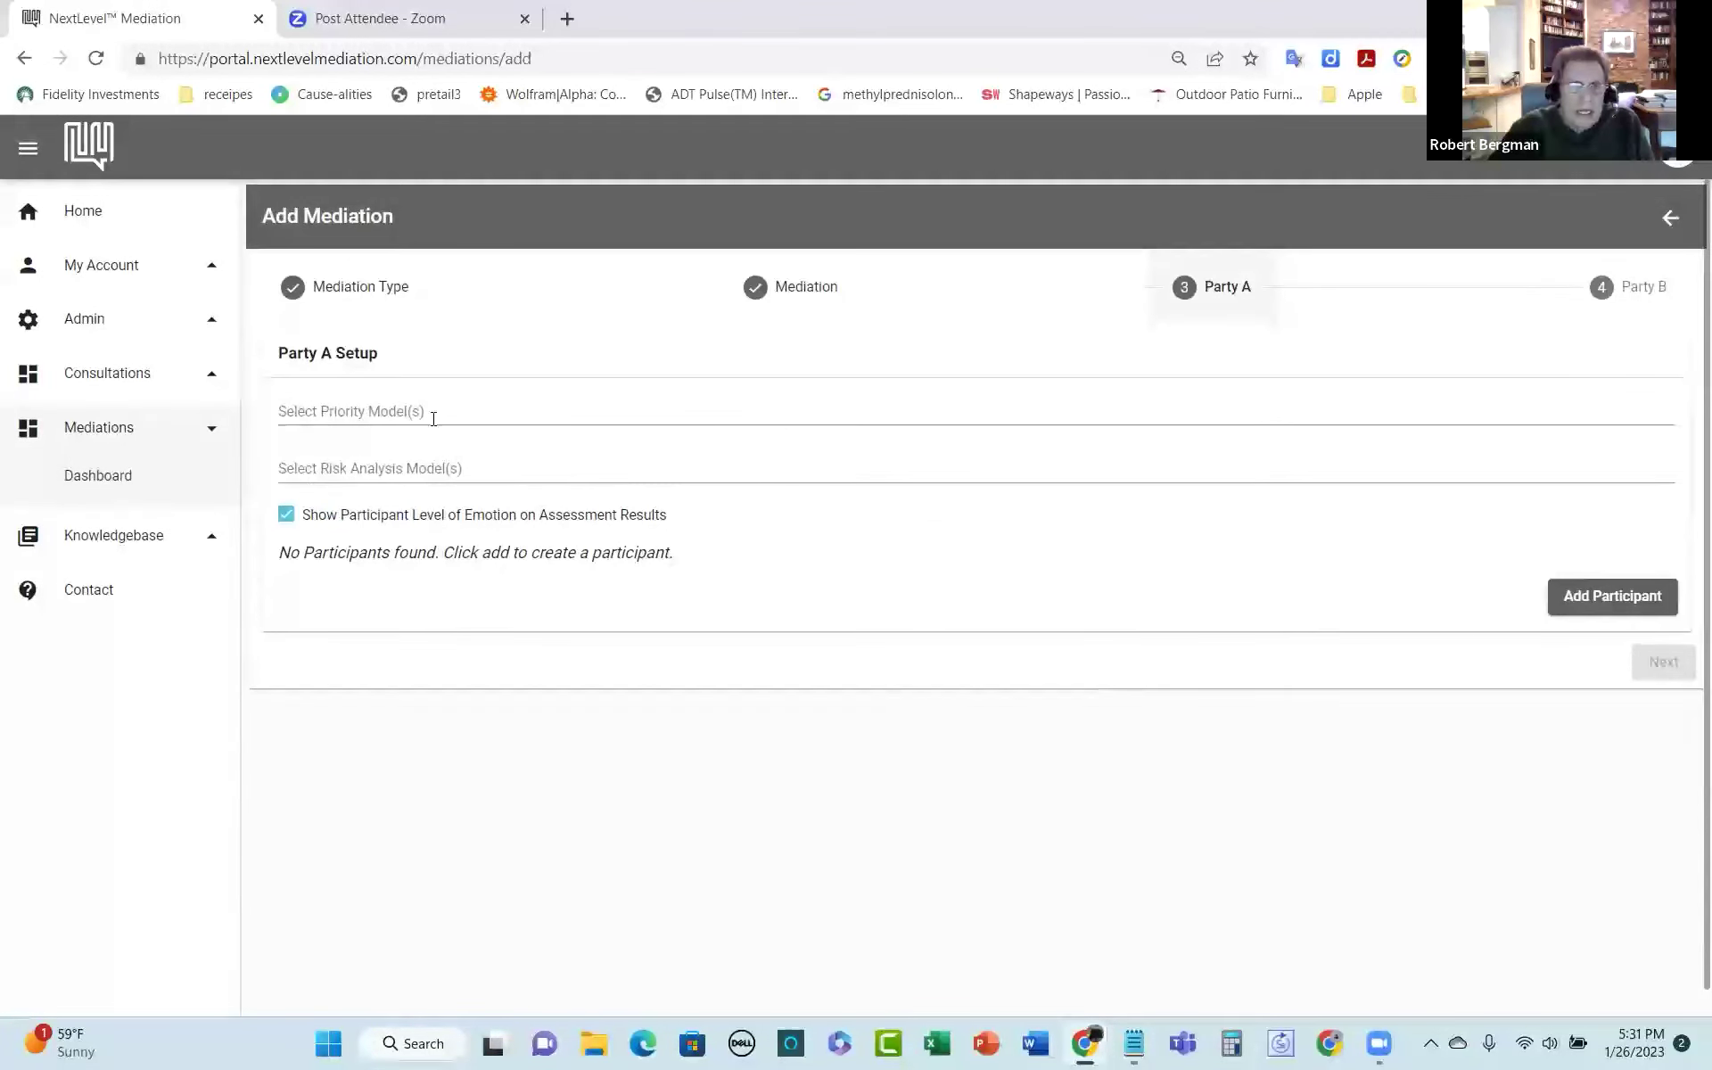
Step: Assign the "objectives for contruction problem" priority model to Party A
left_click(433, 413)
scroll(442, 504, "down", 3)
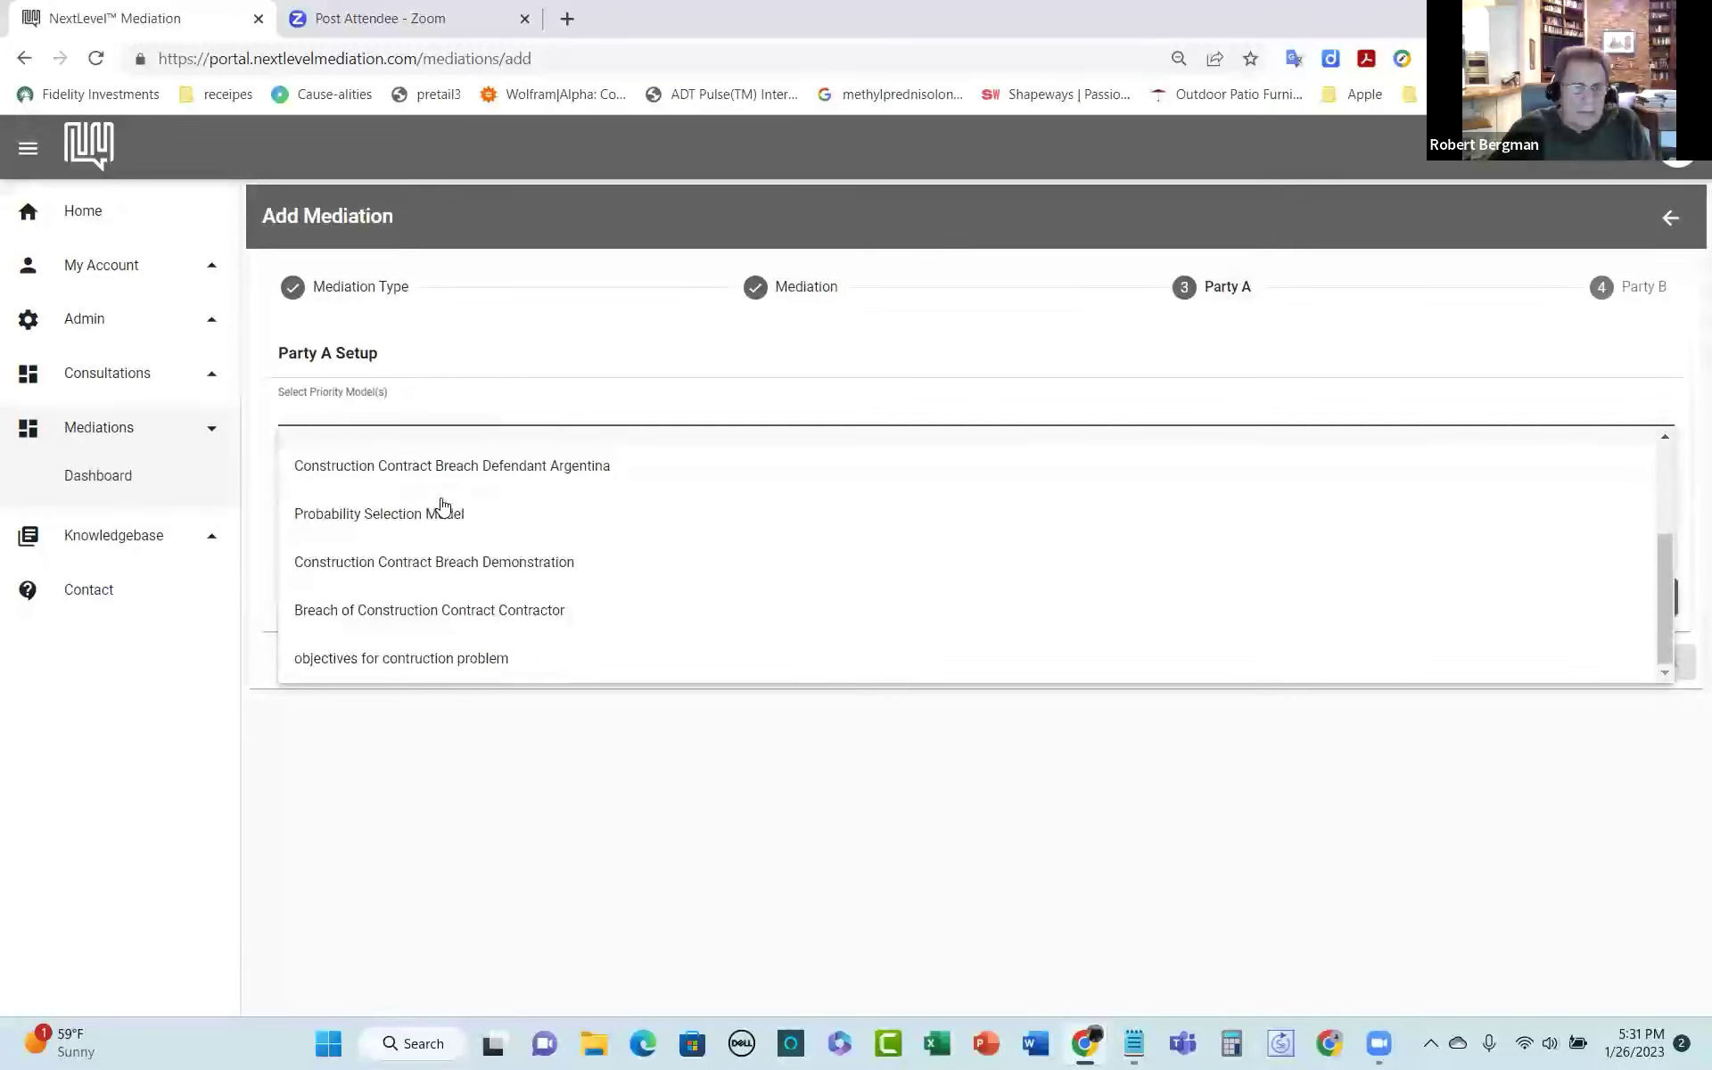
left_click(452, 662)
Step: Add the existing PartyA test client as an Individual participant for Party A and continue to the Party B setup
left_click(1593, 626)
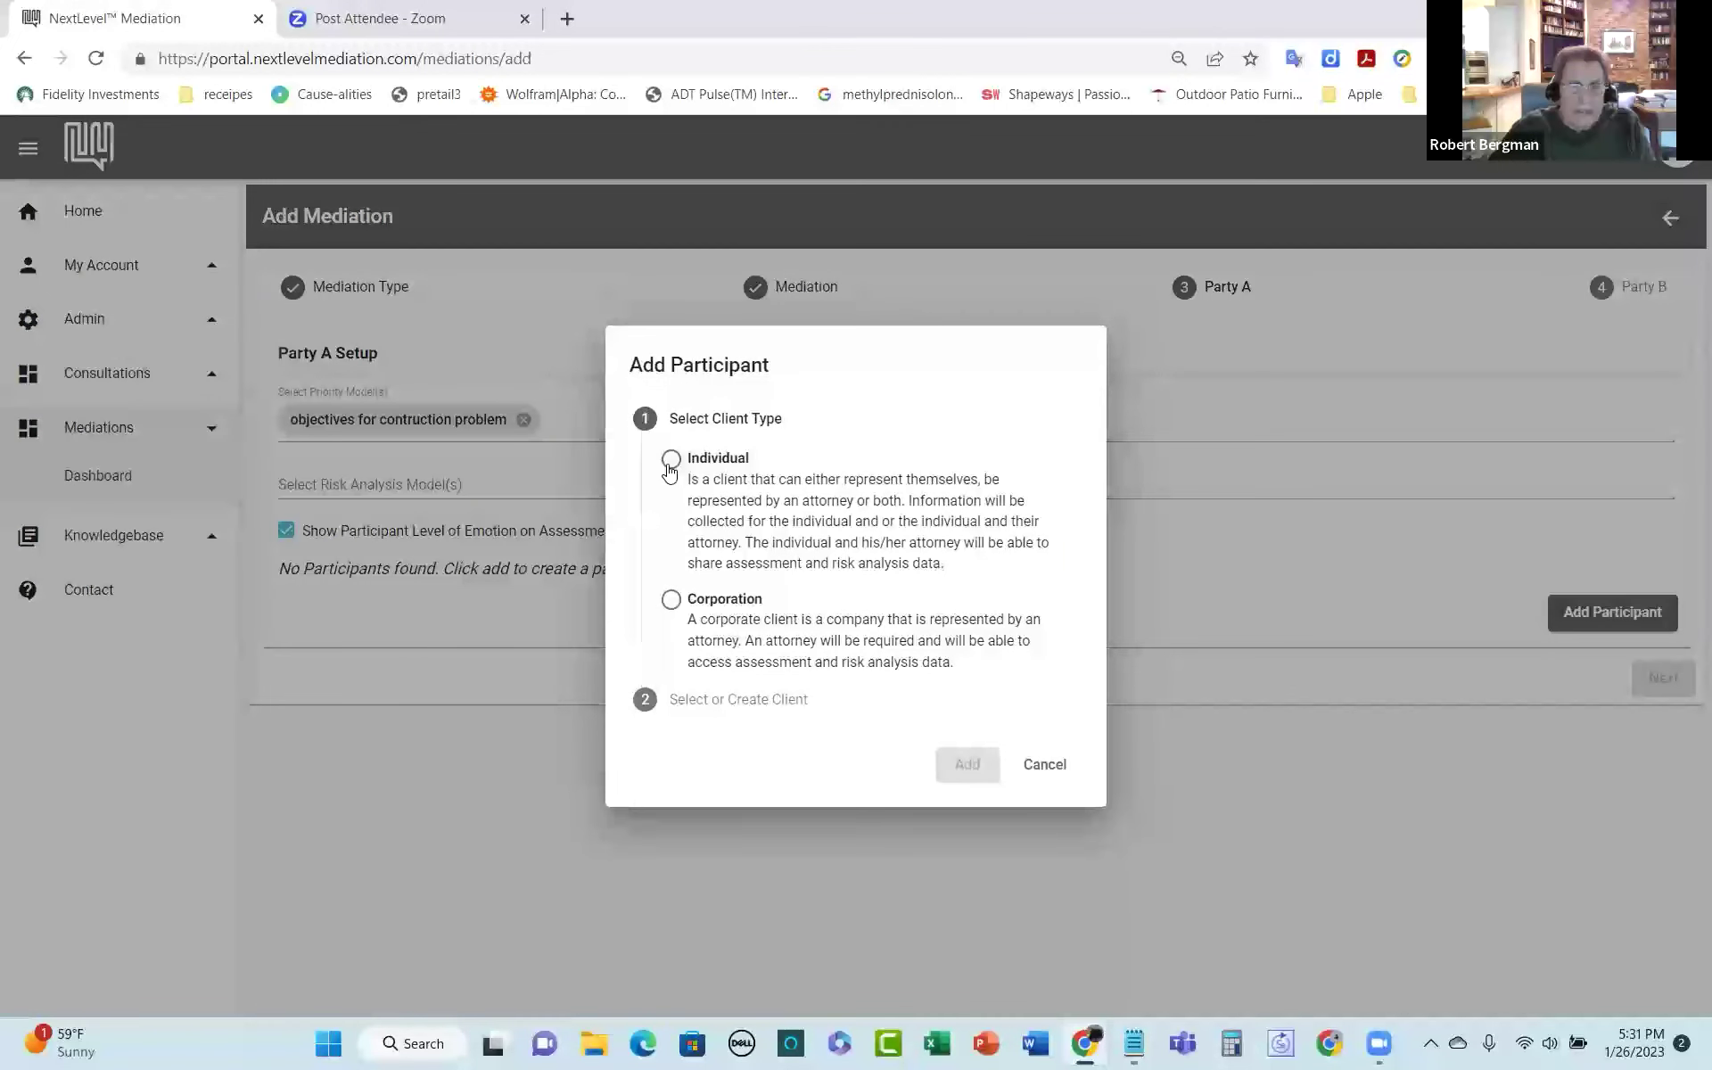
left_click(671, 460)
left_click(738, 505)
scroll(764, 642, "down", 5)
scroll(765, 644, "down", 7)
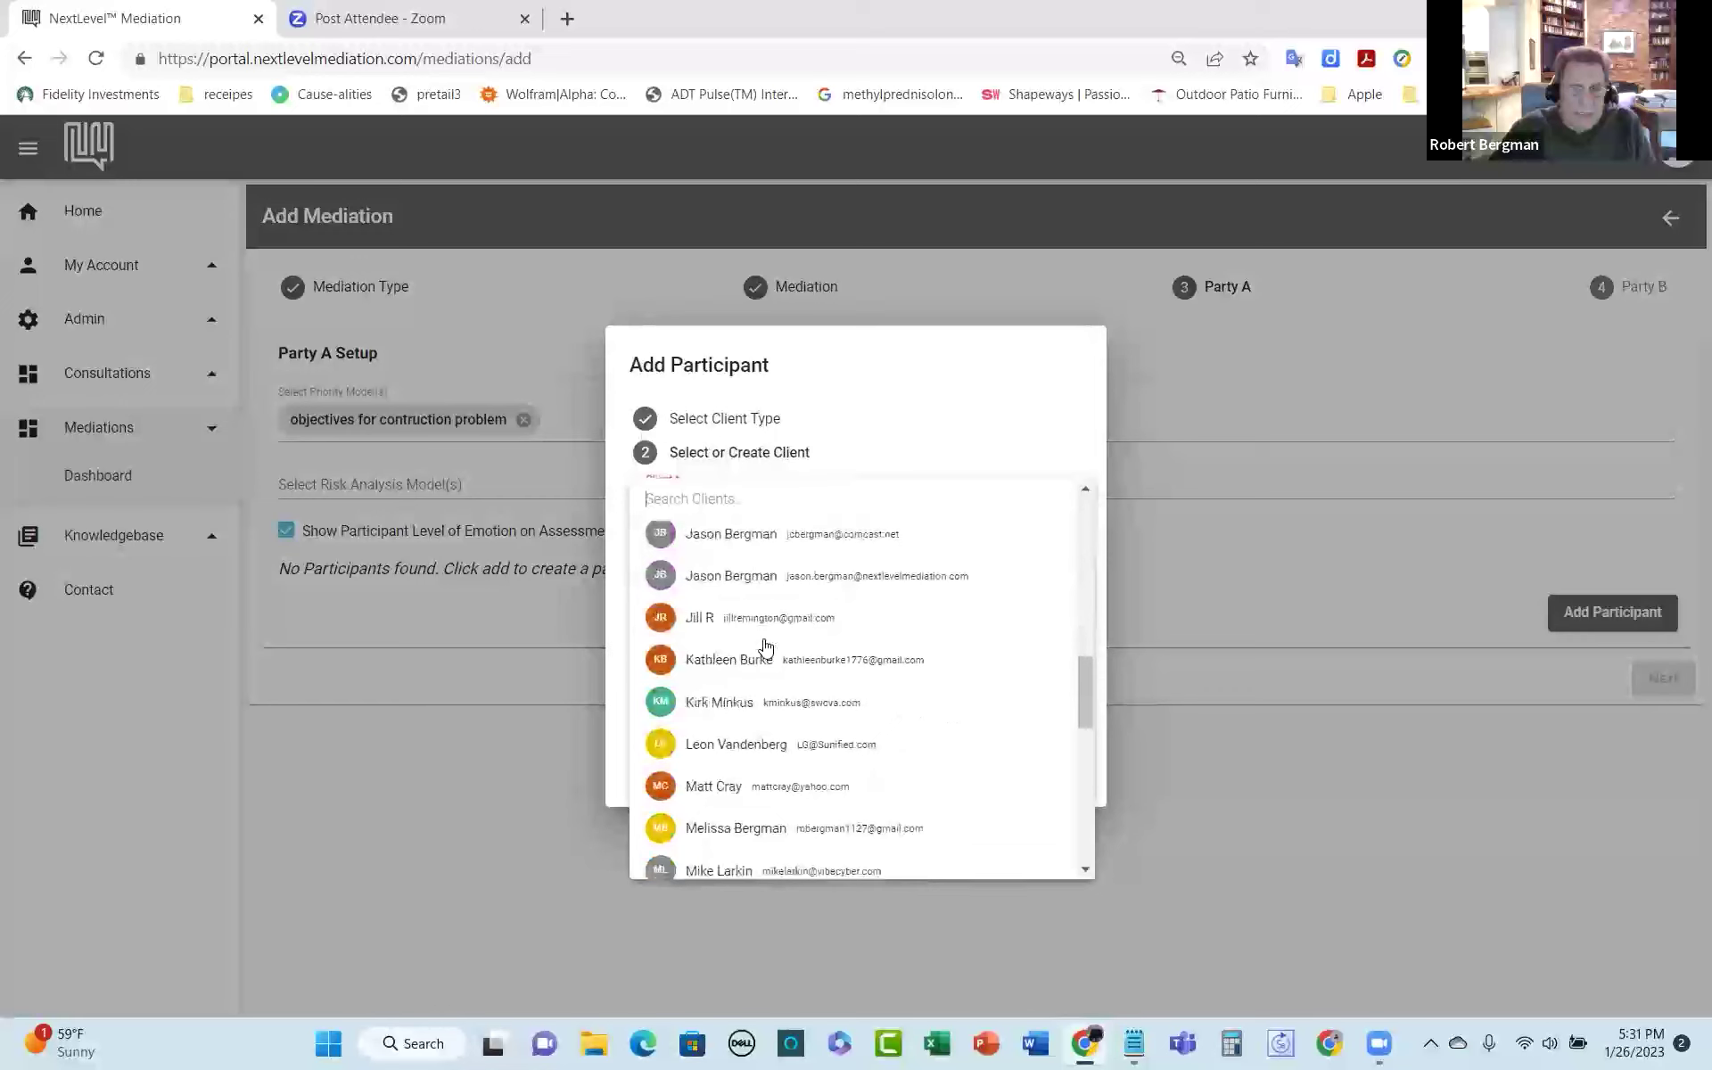
scroll(764, 646, "down", 2)
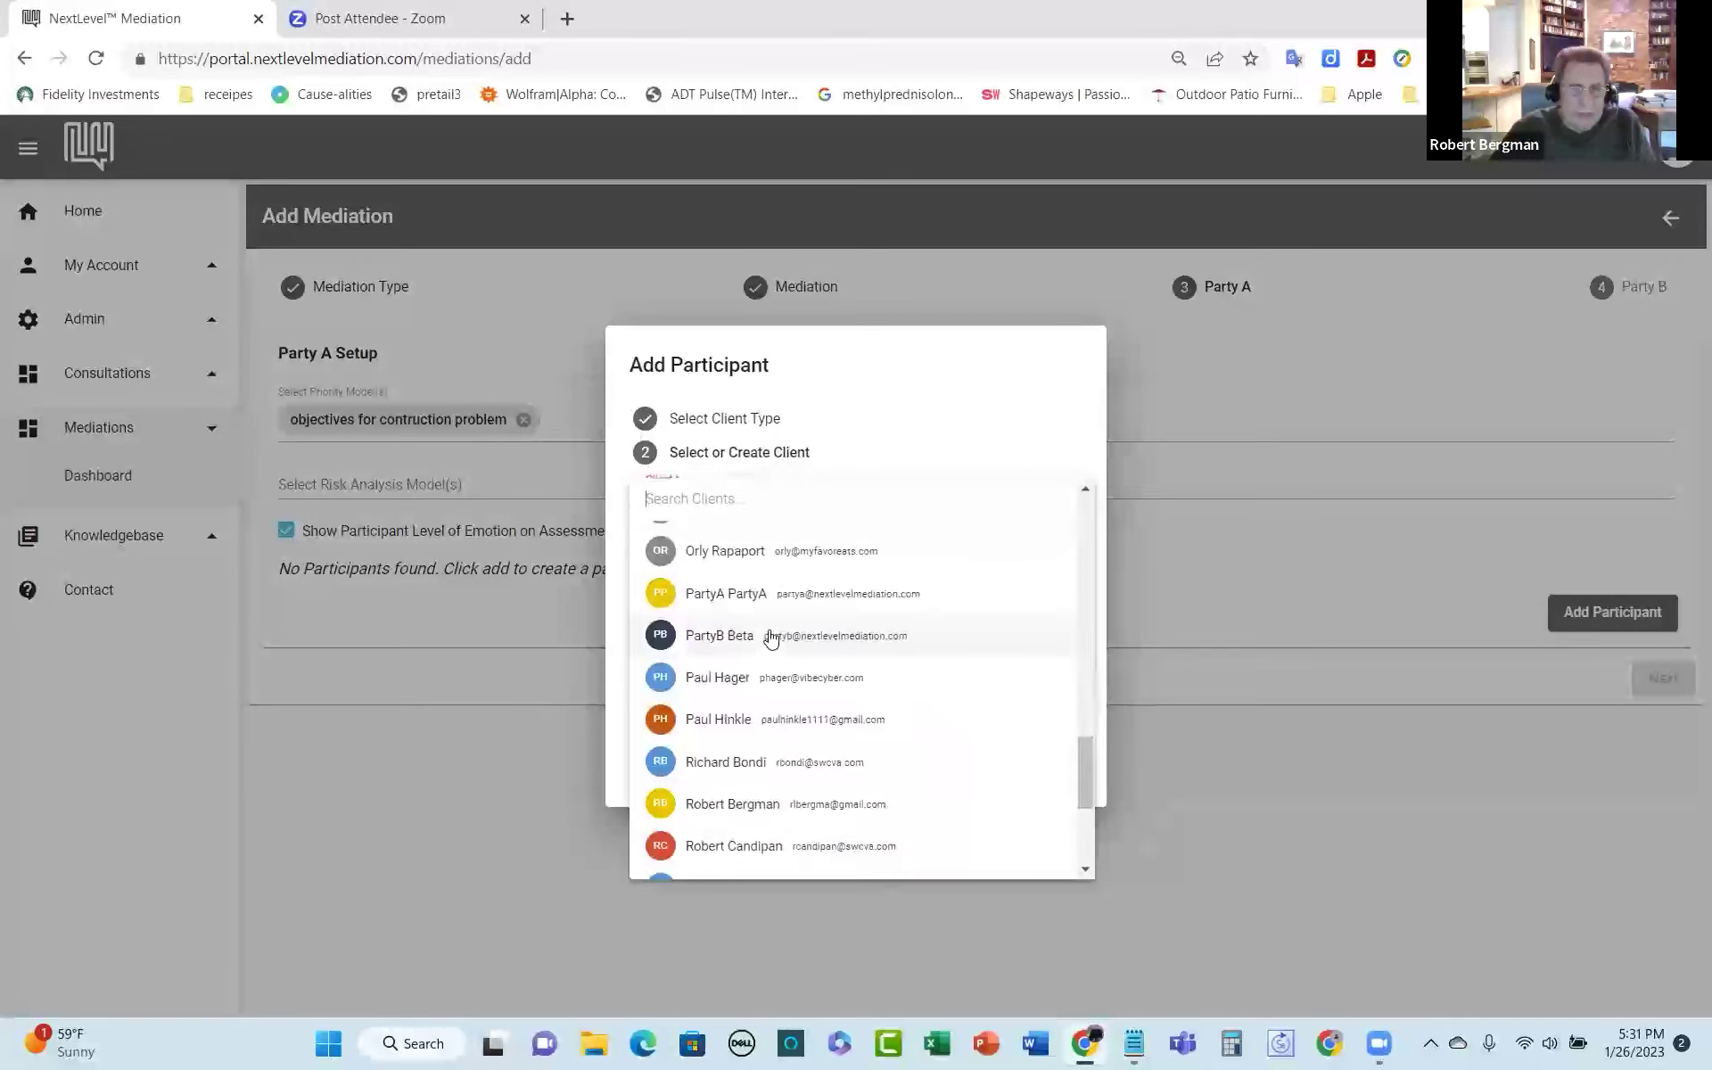
left_click(771, 597)
left_click(980, 772)
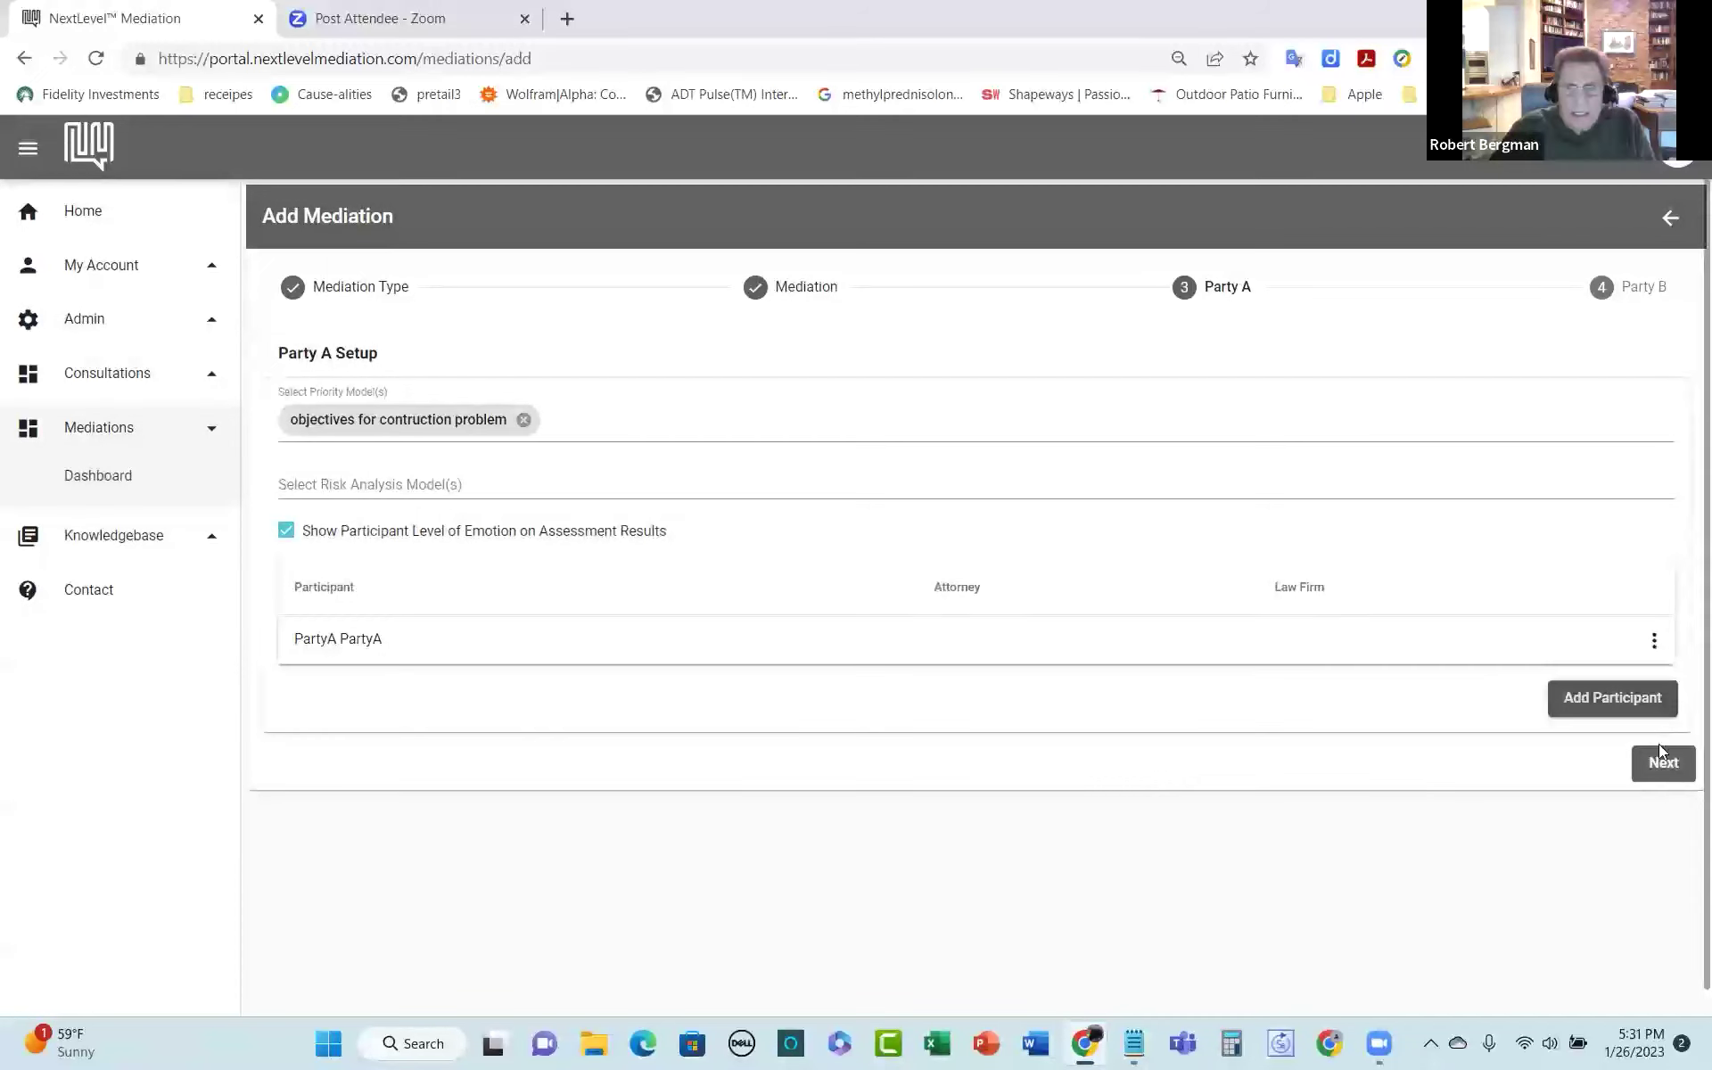
left_click(1660, 758)
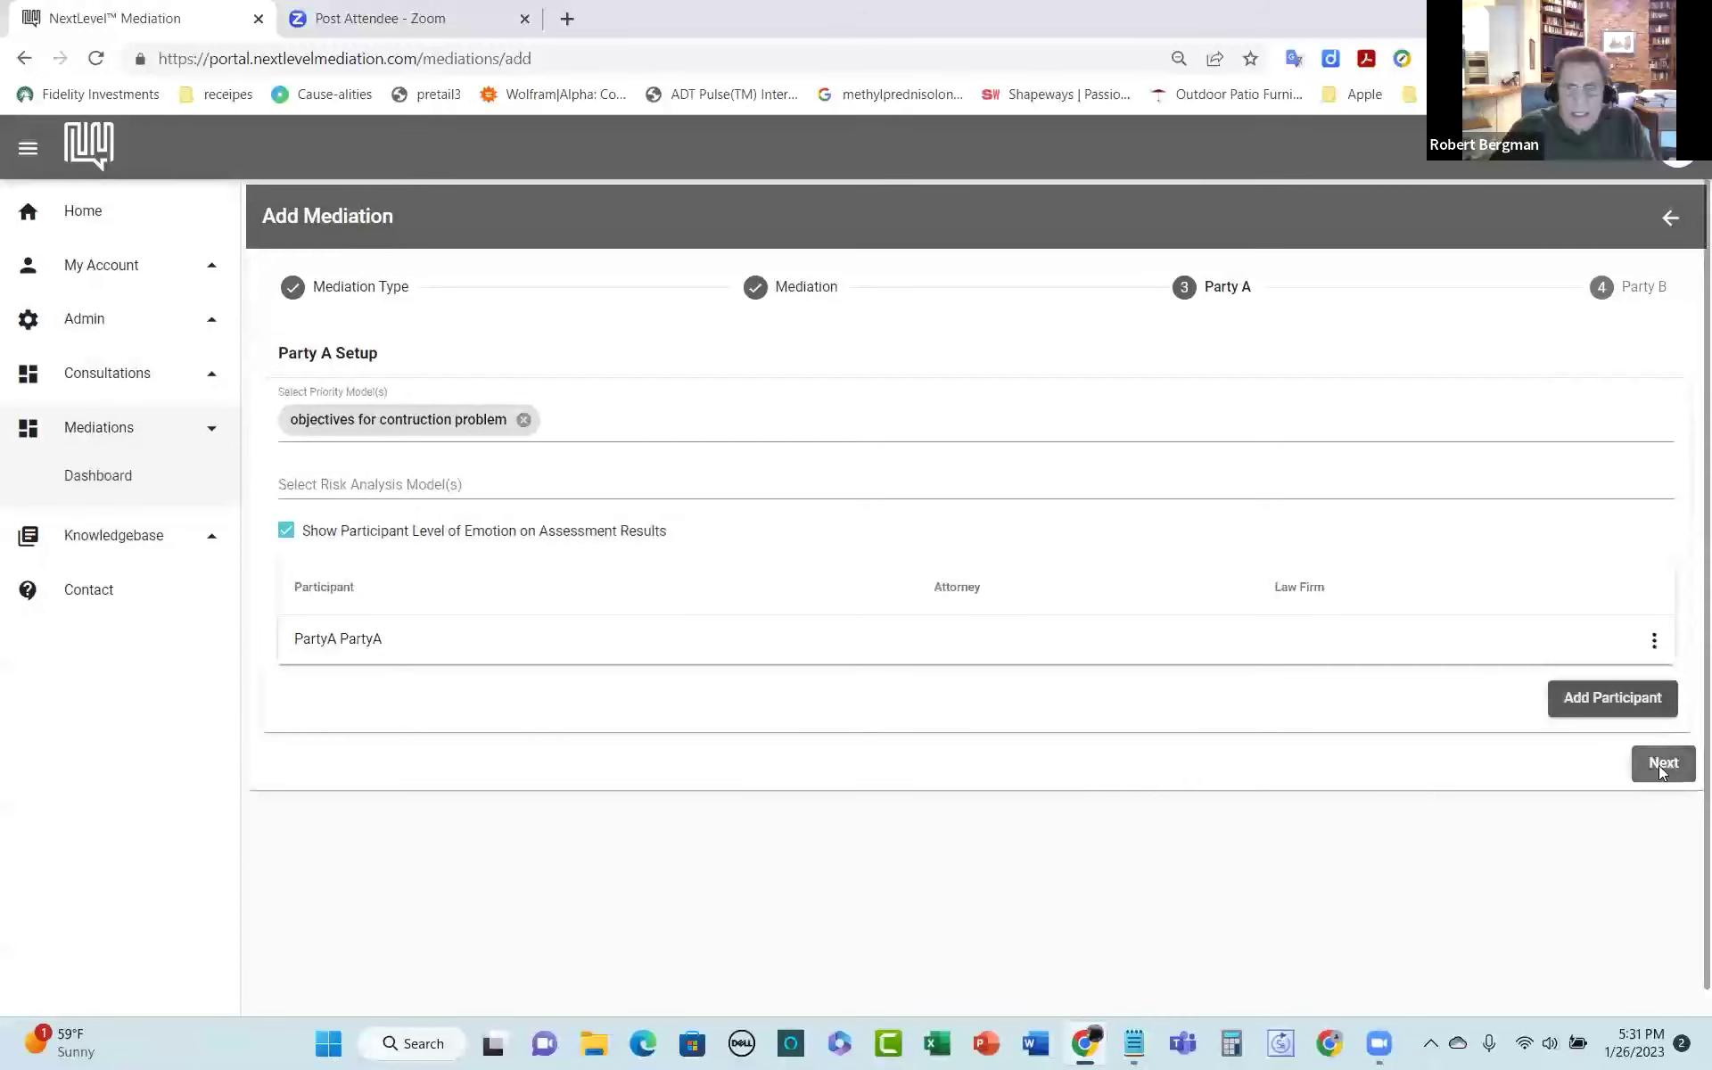
Step: Add the existing PartyB test client as an Individual participant for Party B and create the mediation
left_click(1586, 599)
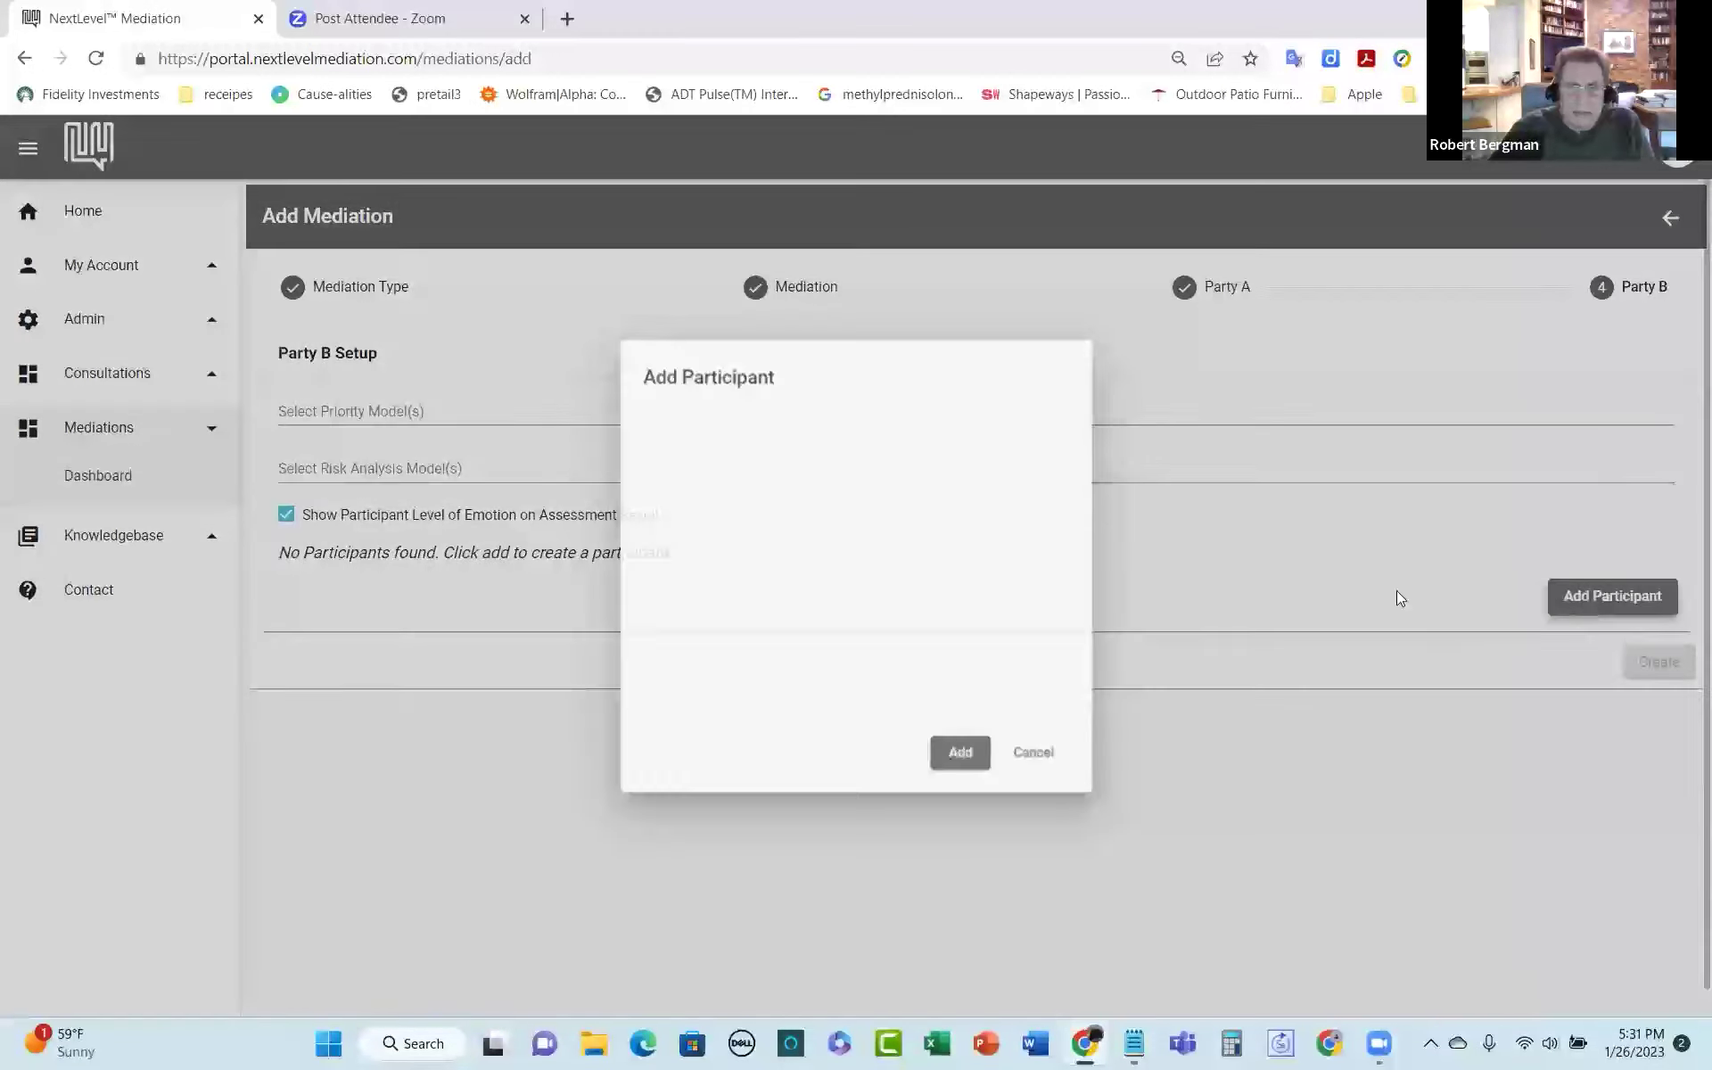
left_click(670, 458)
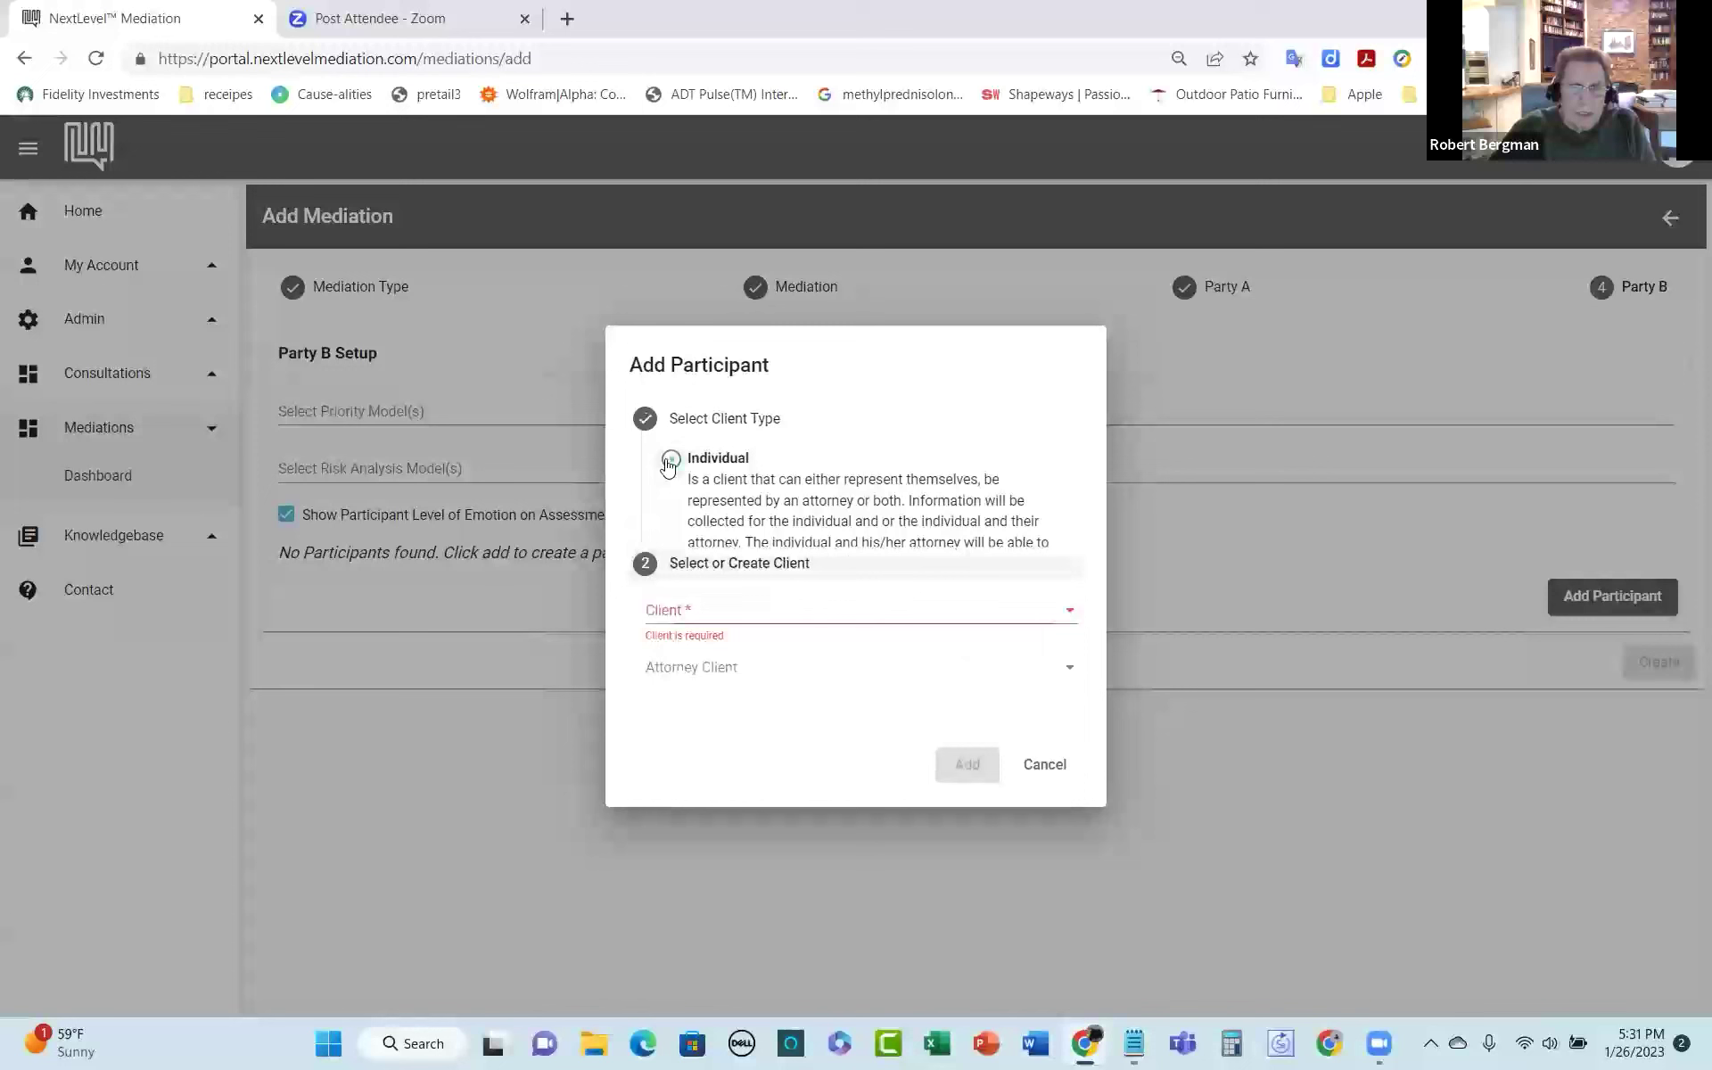
left_click(767, 498)
scroll(785, 598, "down", 10)
left_click(781, 746)
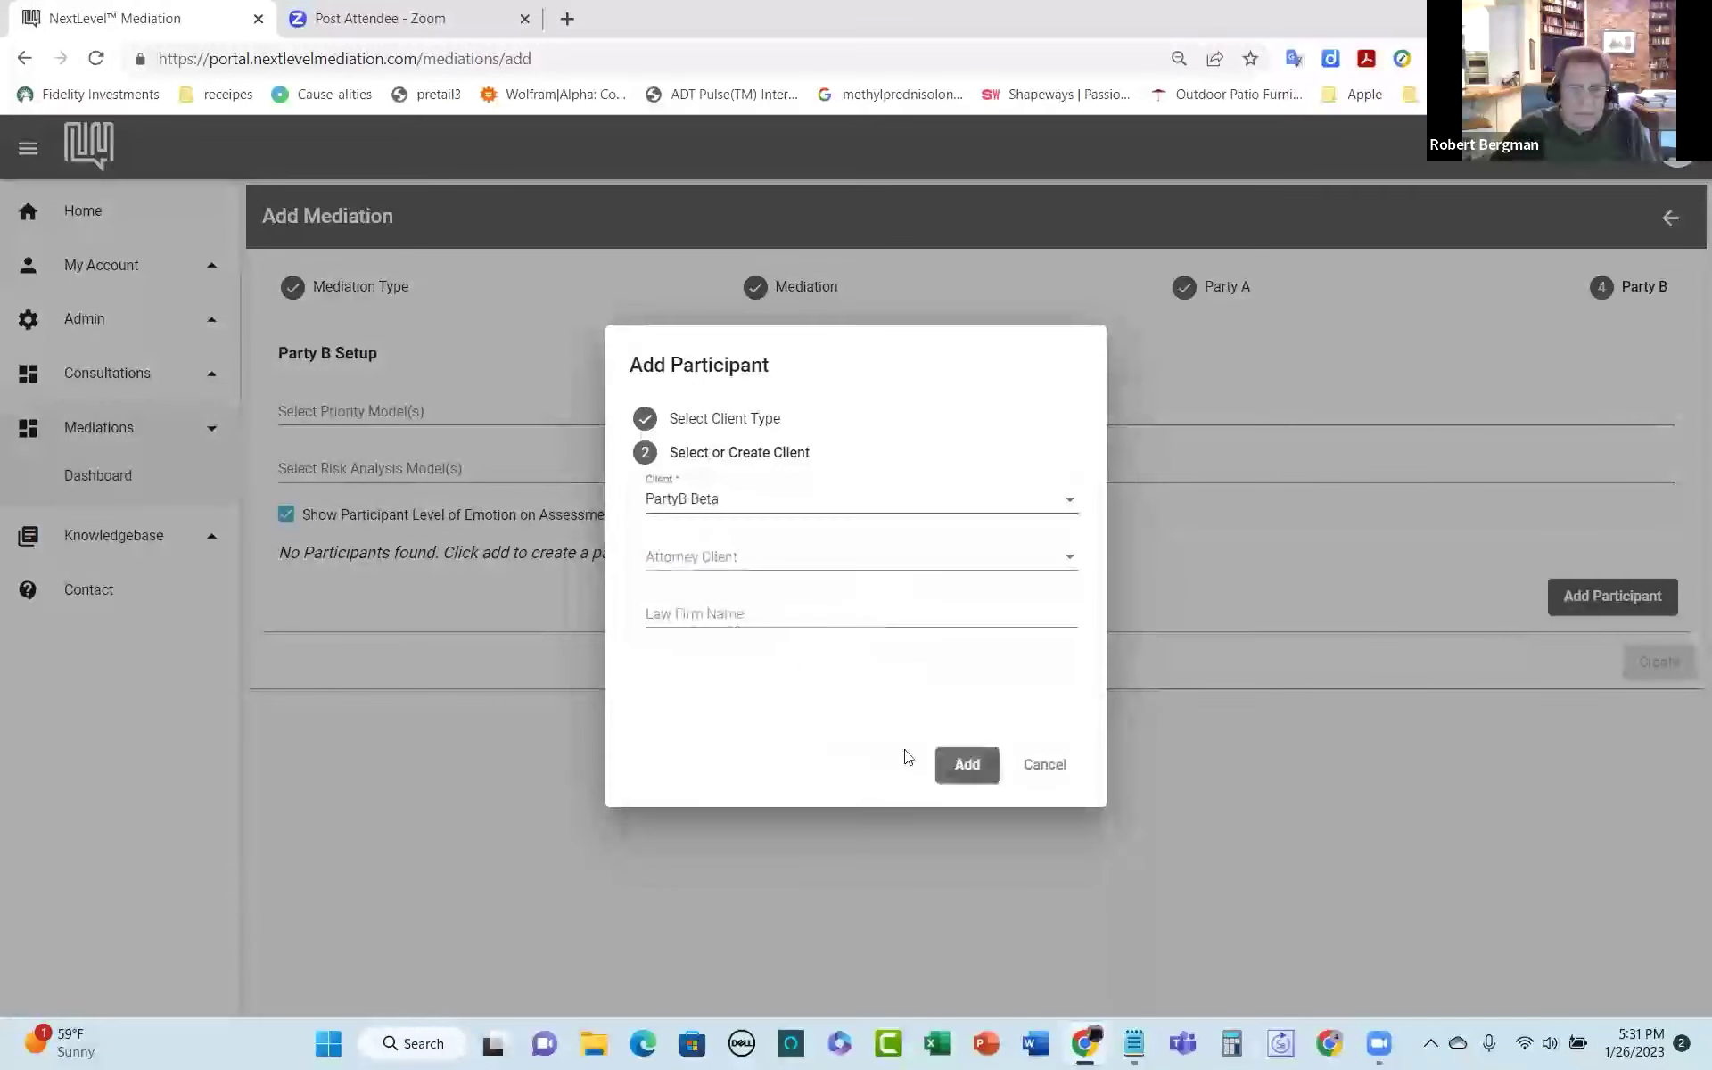
left_click(967, 772)
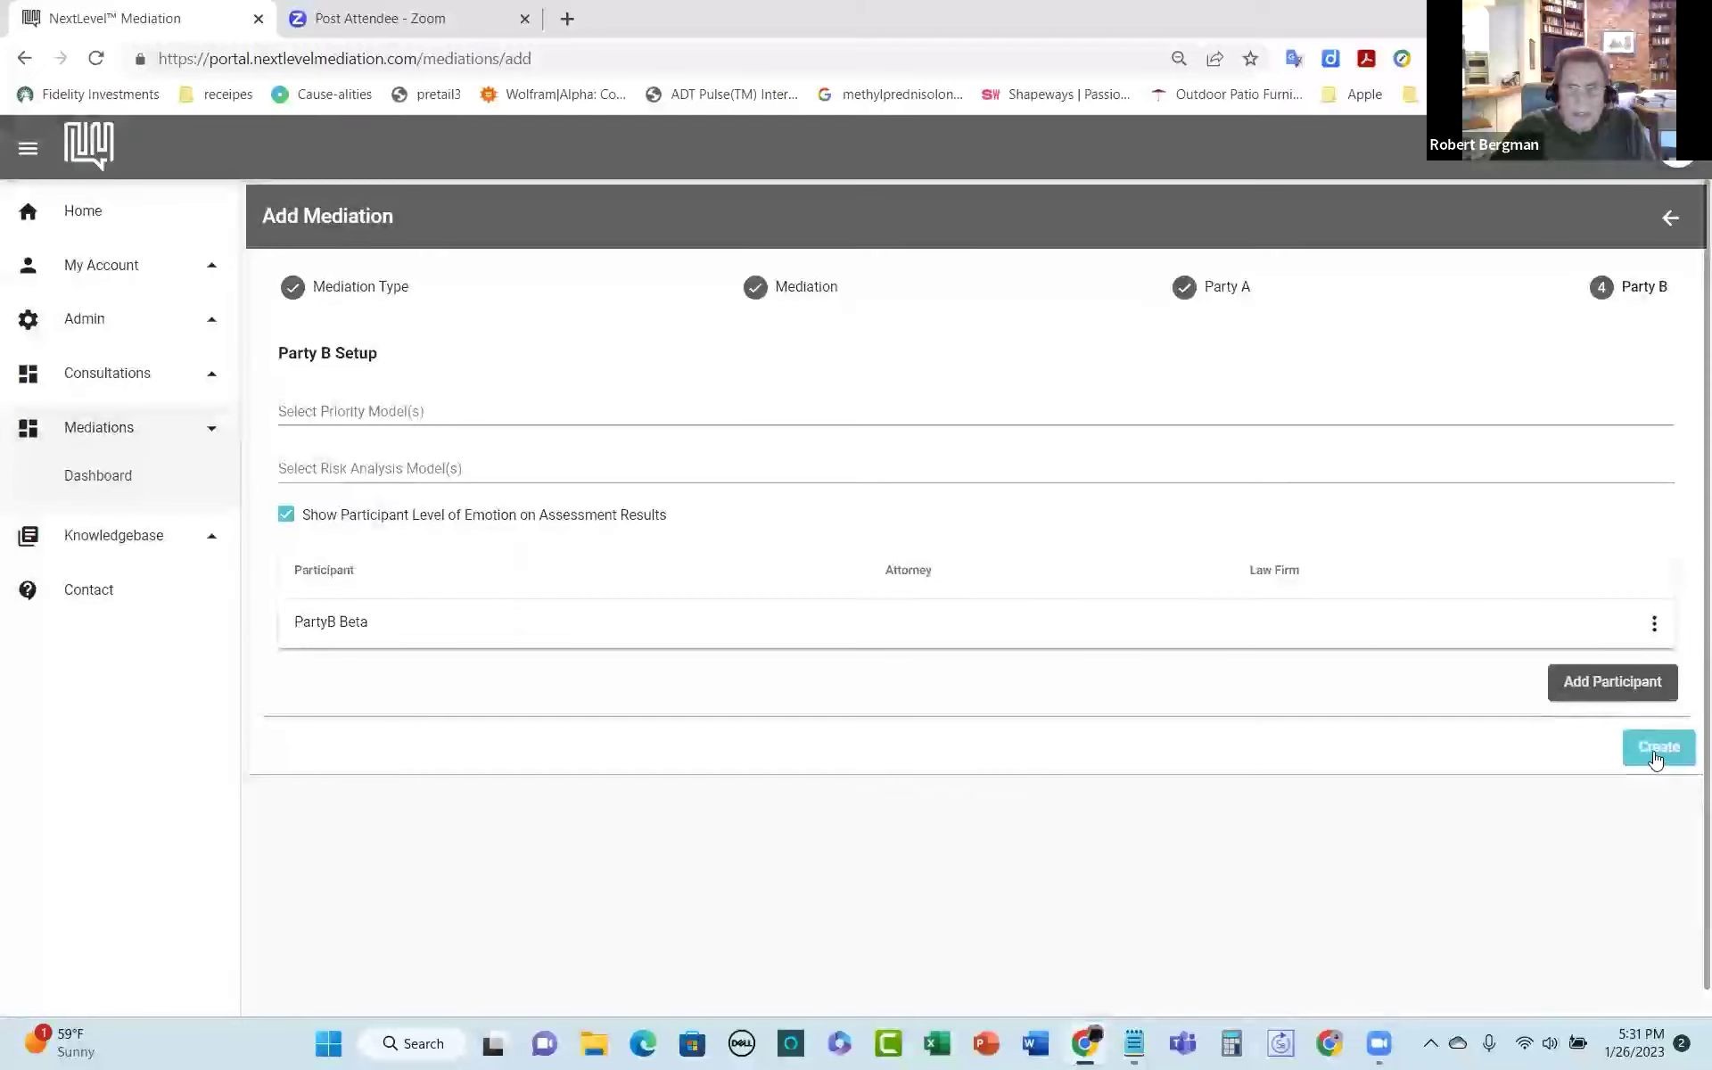
left_click(1658, 749)
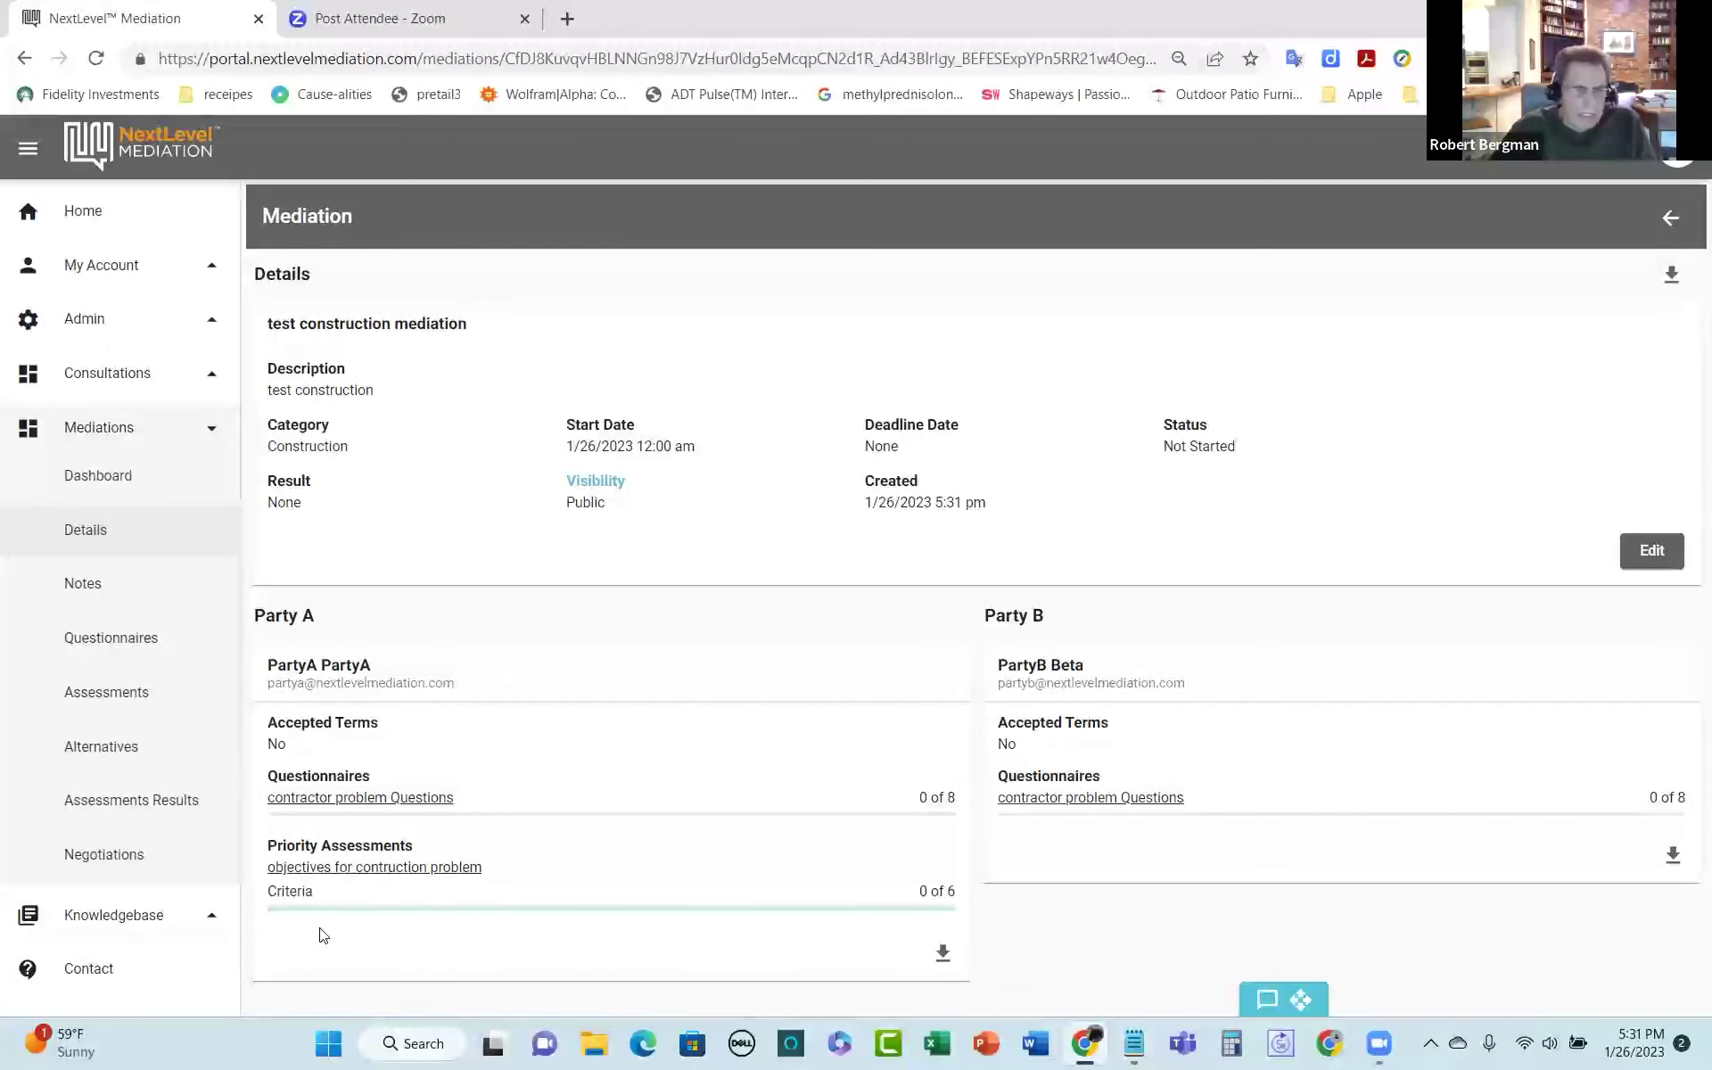
Step: Open Party A's priority assessment and rate Improve Contract Management two times more important than Minimize Future Disputes
left_click(359, 872)
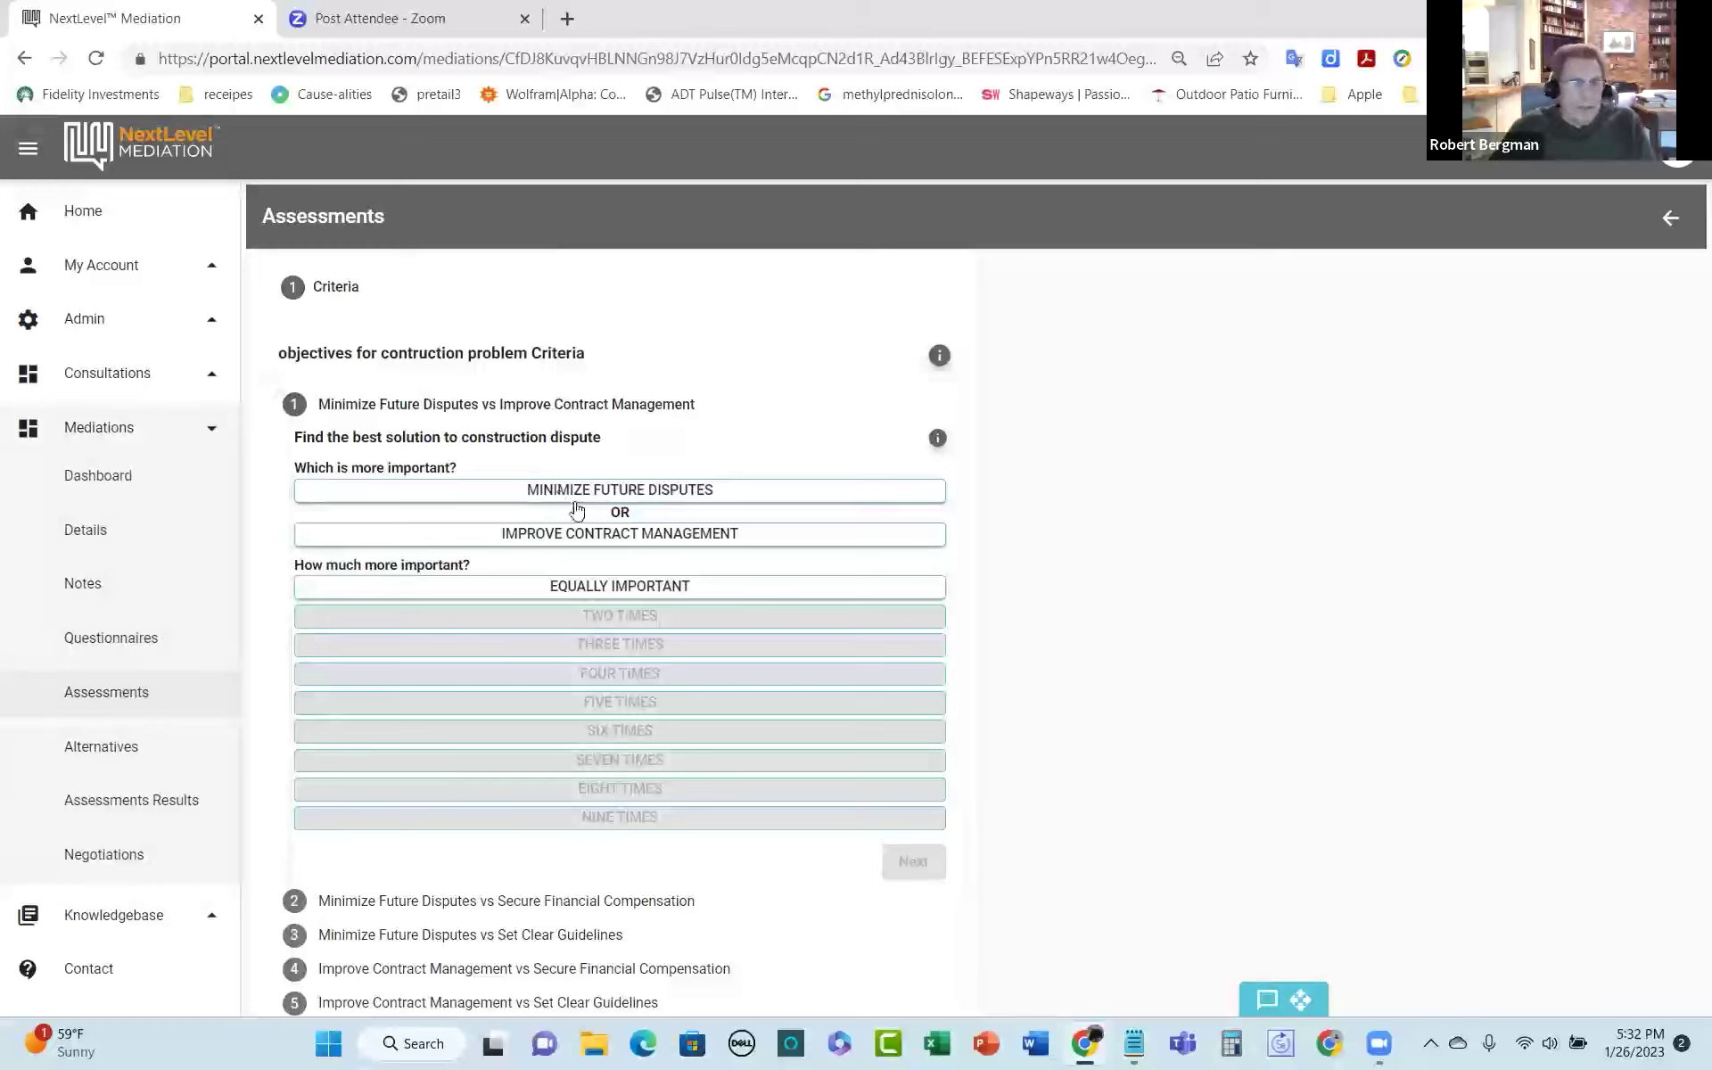
left_click(594, 535)
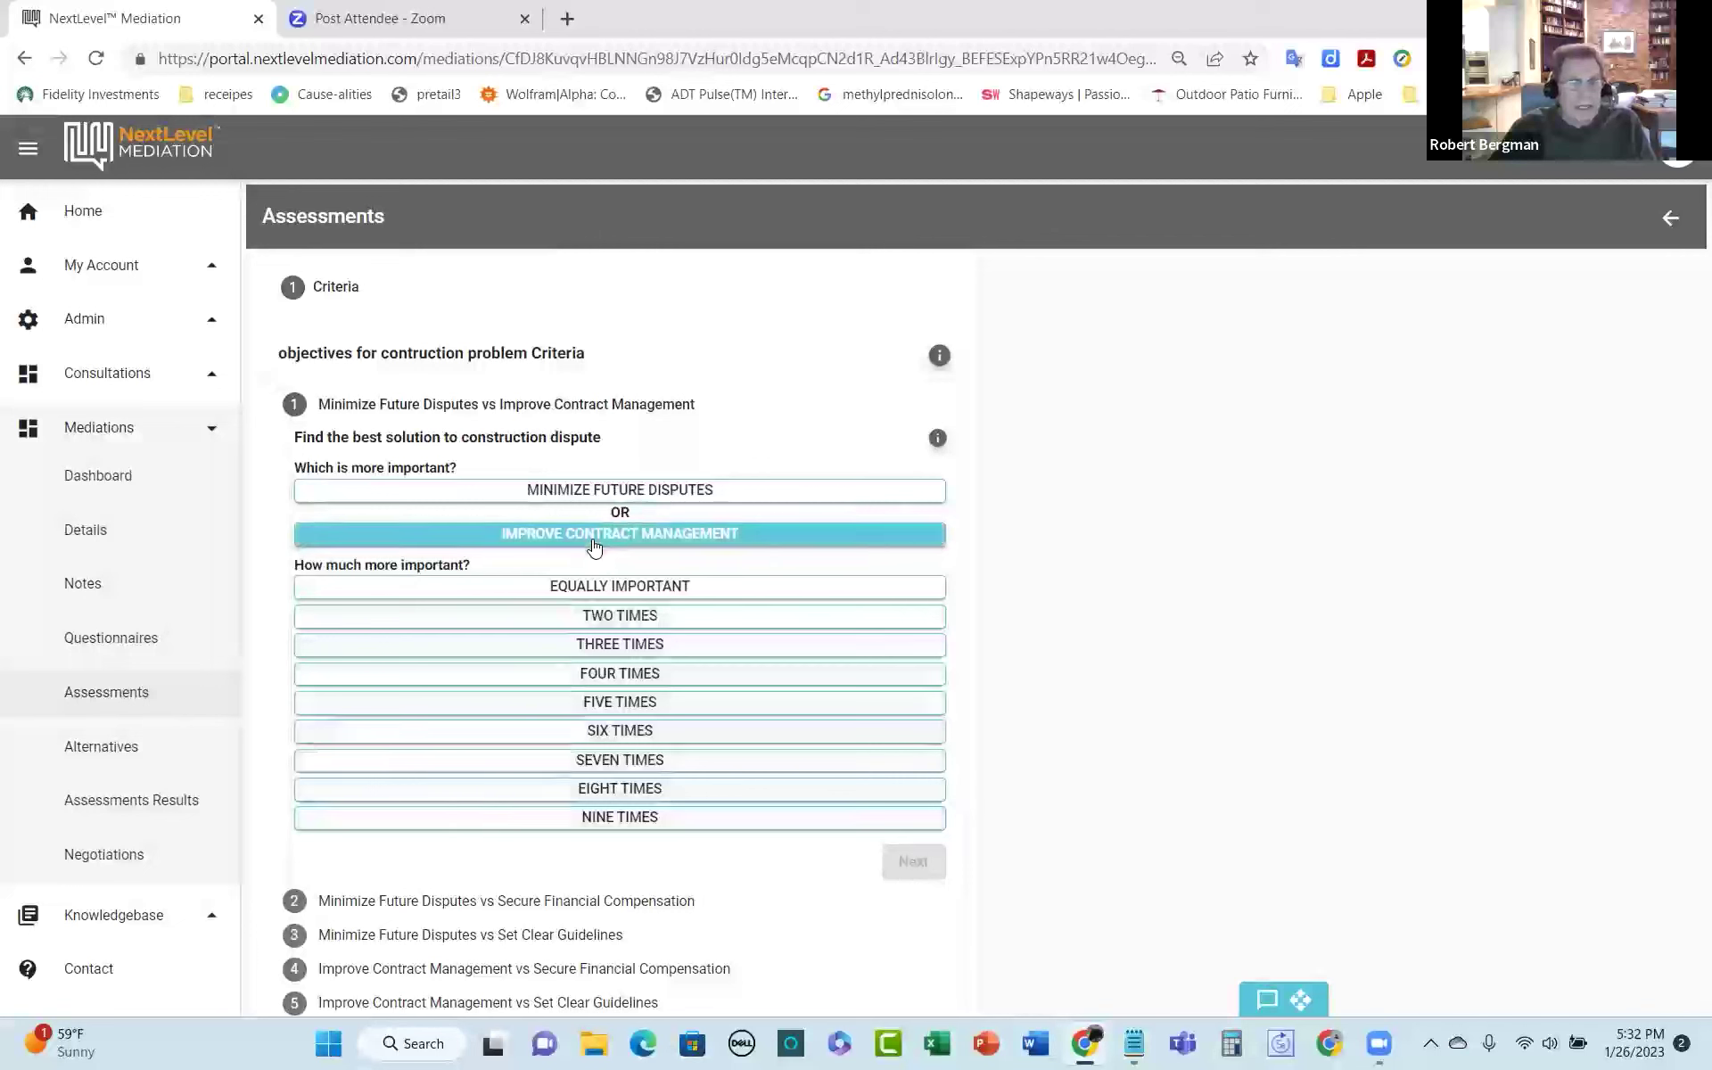
left_click(620, 617)
left_click(916, 862)
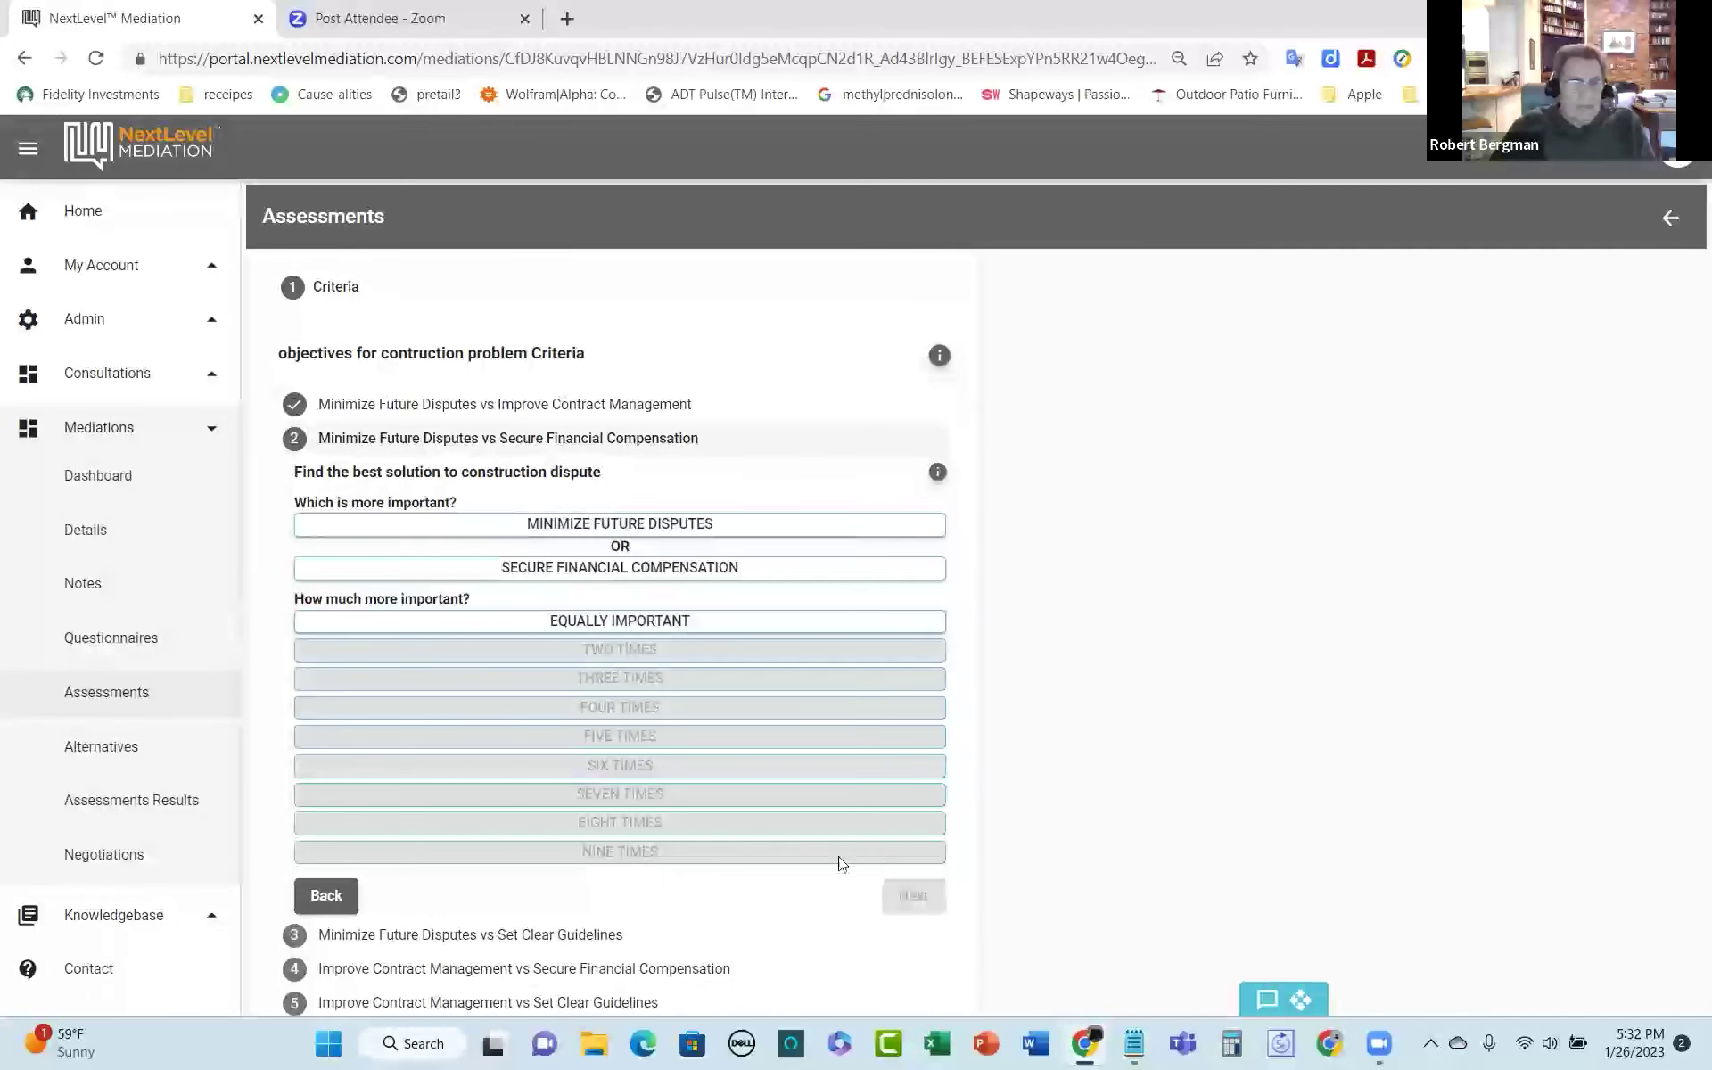
Step: Rate Minimize Future Disputes two times more important than Secure Financial Compensation
scroll(816, 875, "down", 2)
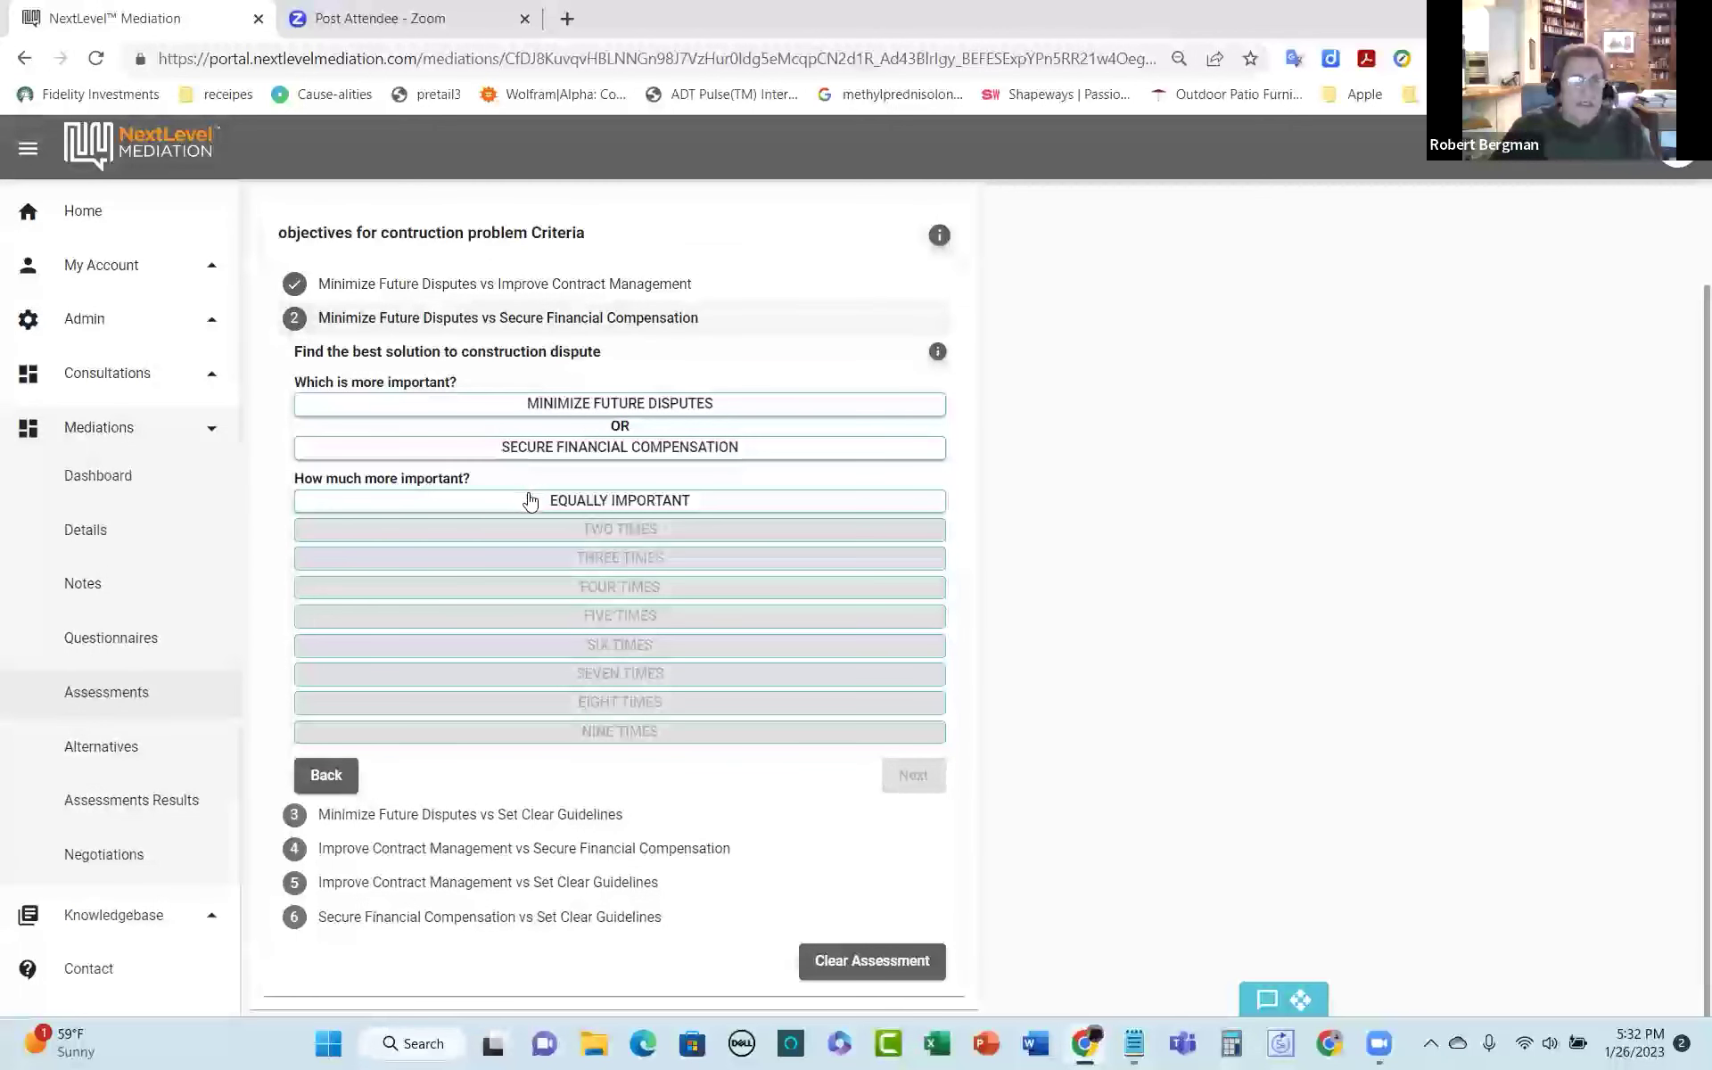
left_click(707, 412)
left_click(664, 530)
left_click(913, 776)
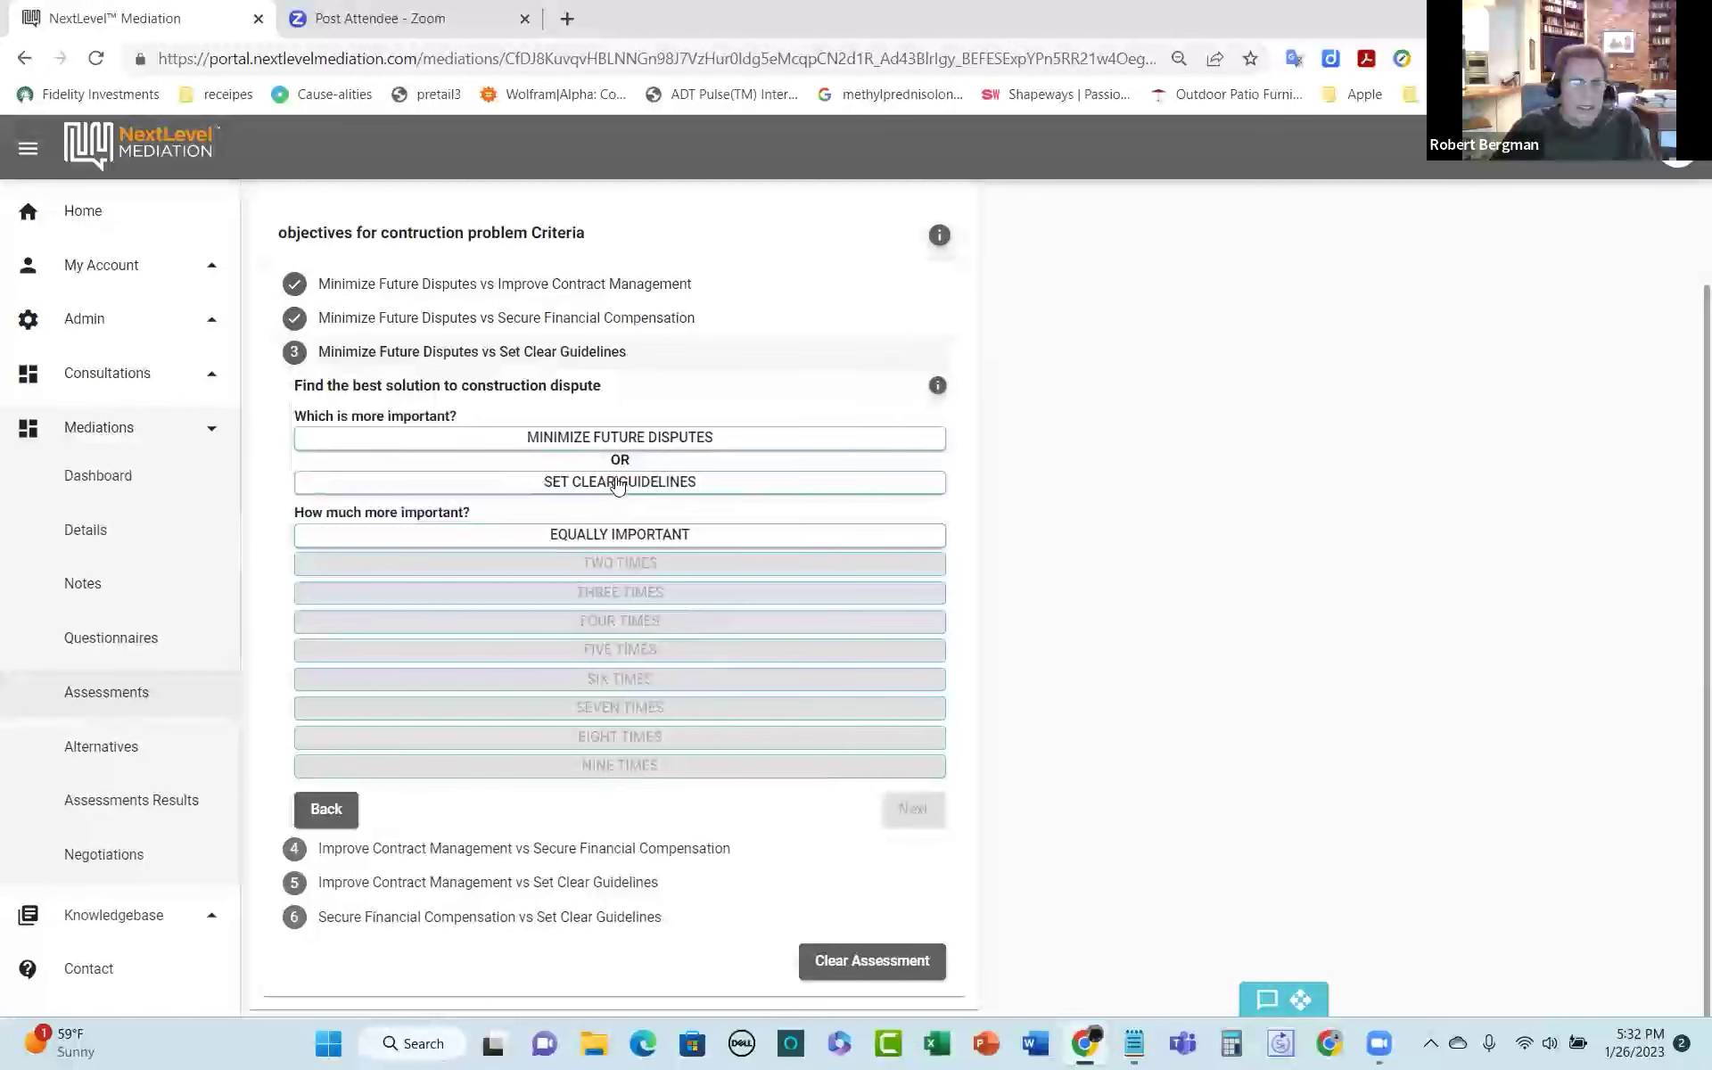
Step: Rate Minimize Future Disputes two times more important than Set Clear Guidelines
left_click(620, 486)
left_click(615, 439)
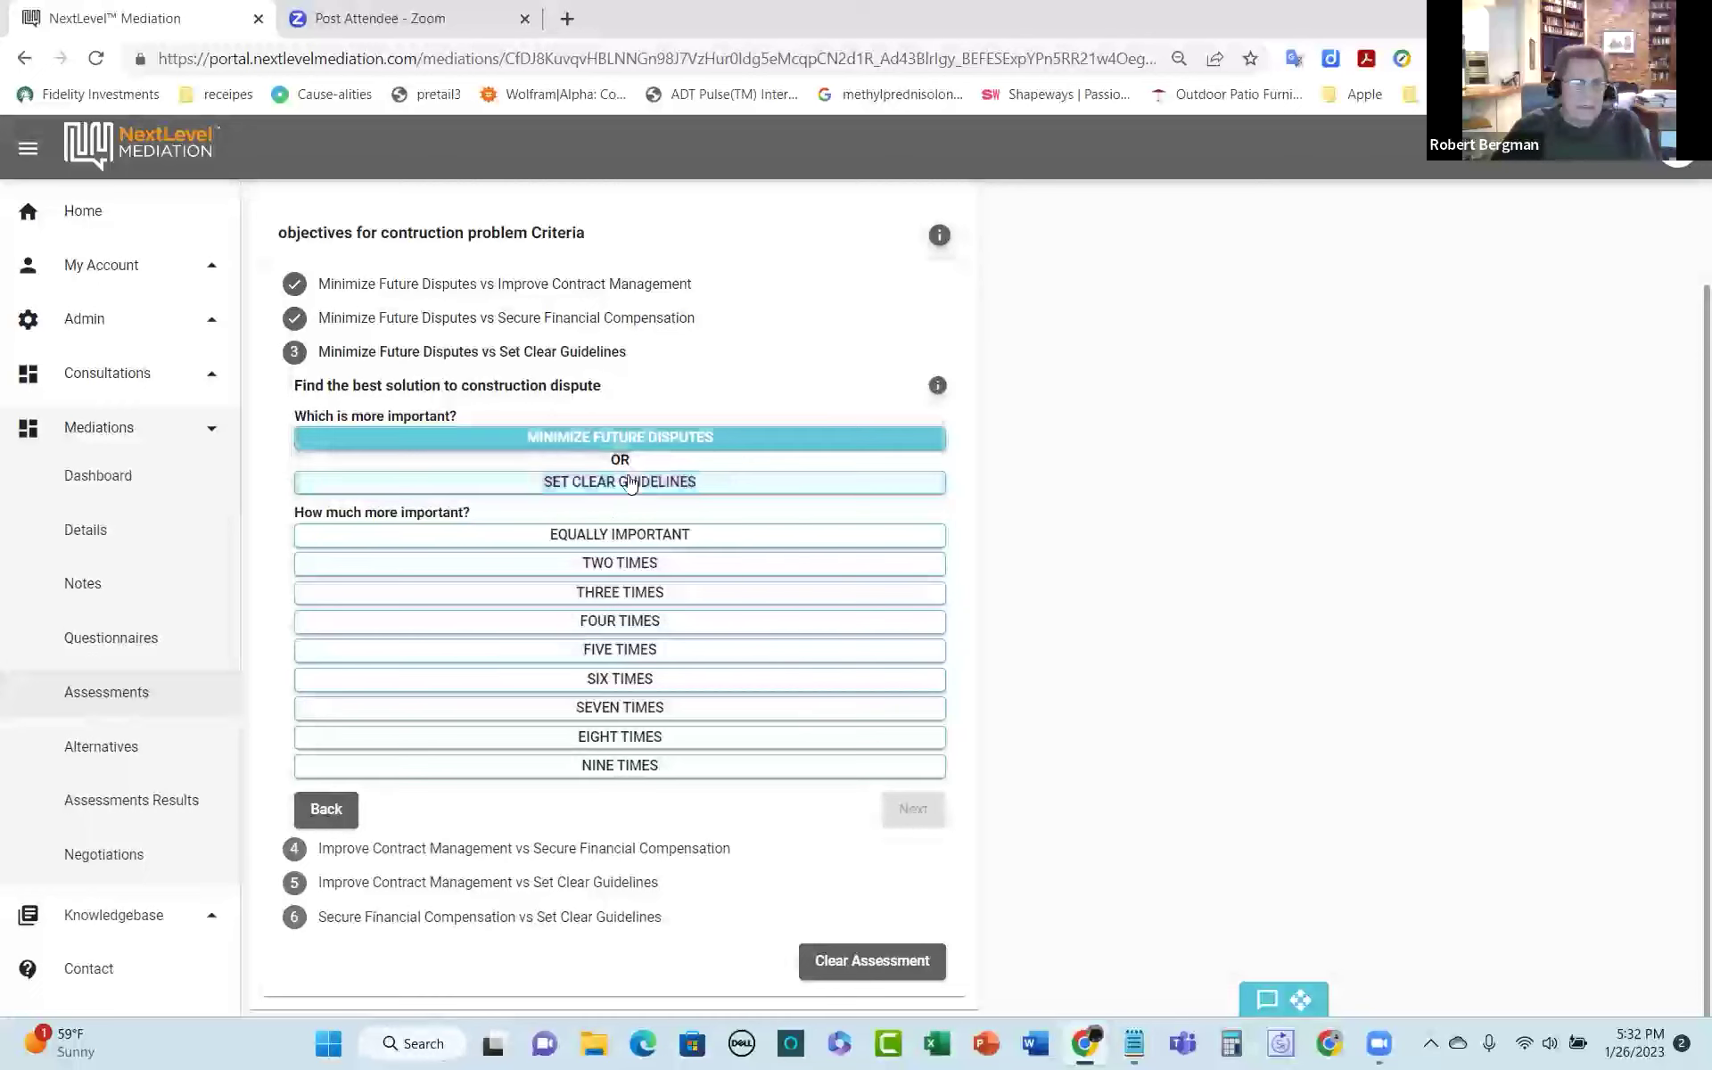
left_click(610, 571)
left_click(920, 821)
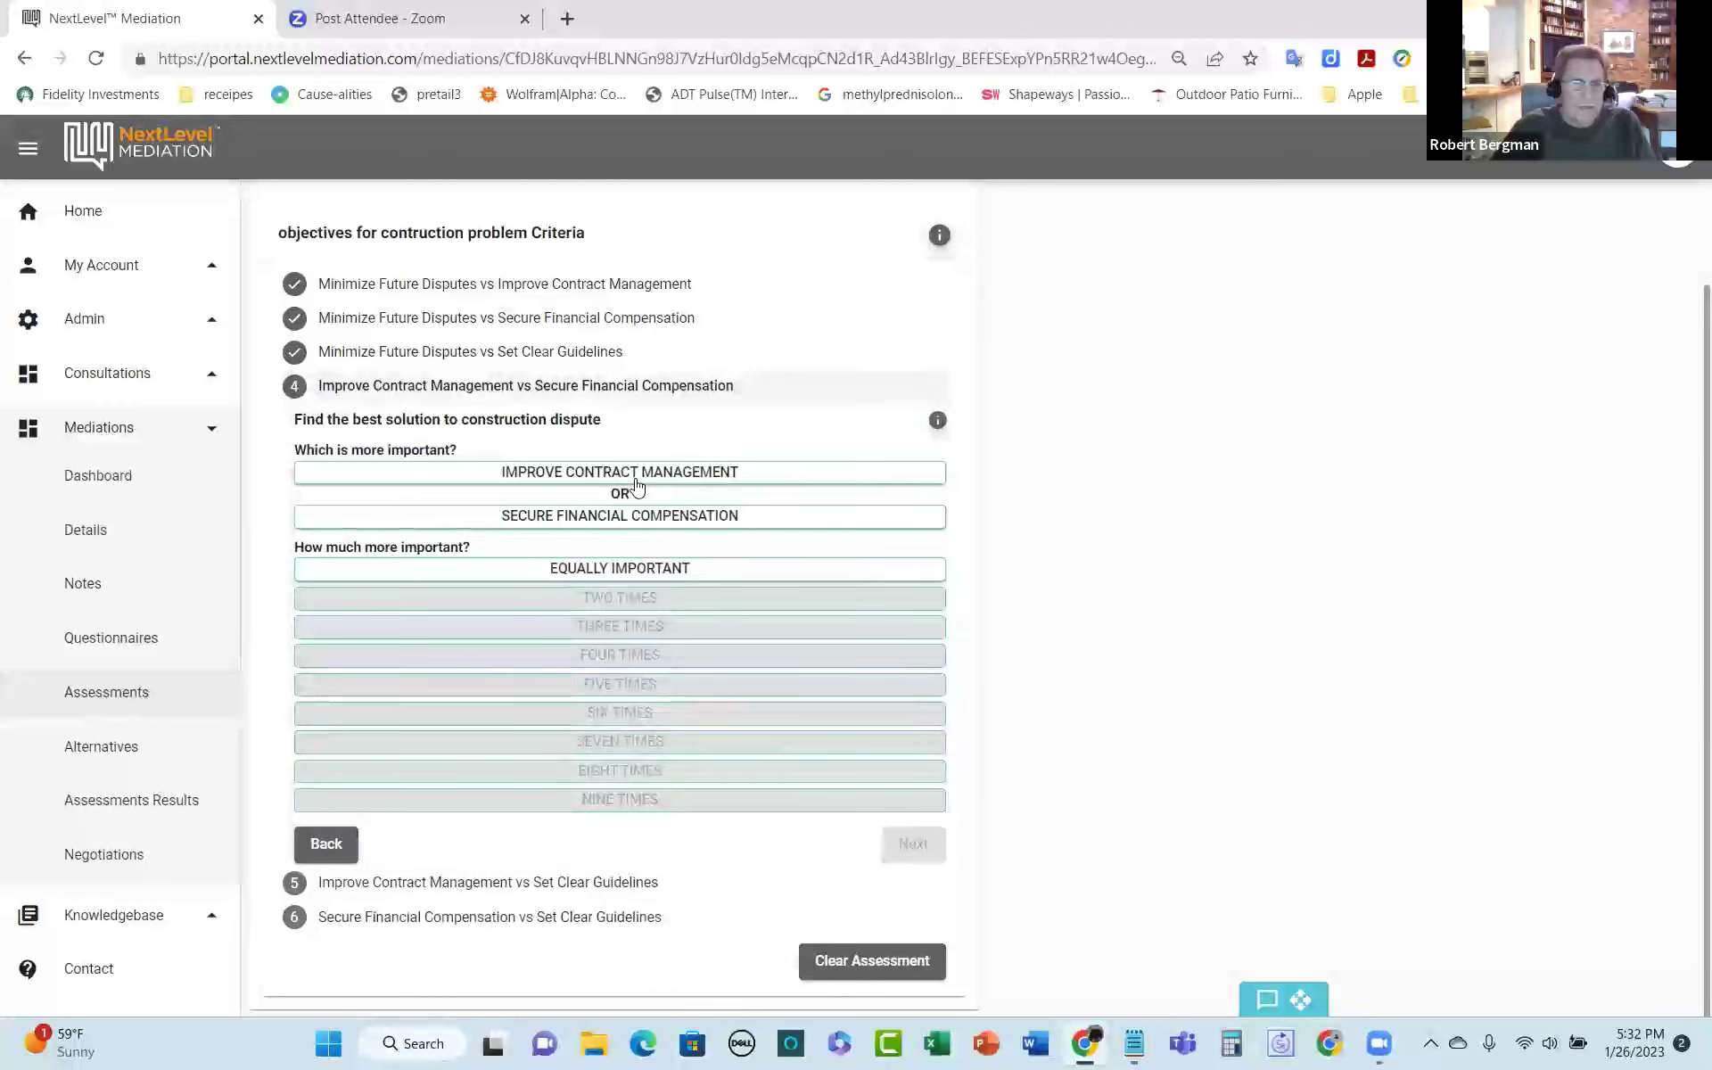
Step: Rate Secure Financial Compensation three times more important than Improve Contract Management
left_click(626, 515)
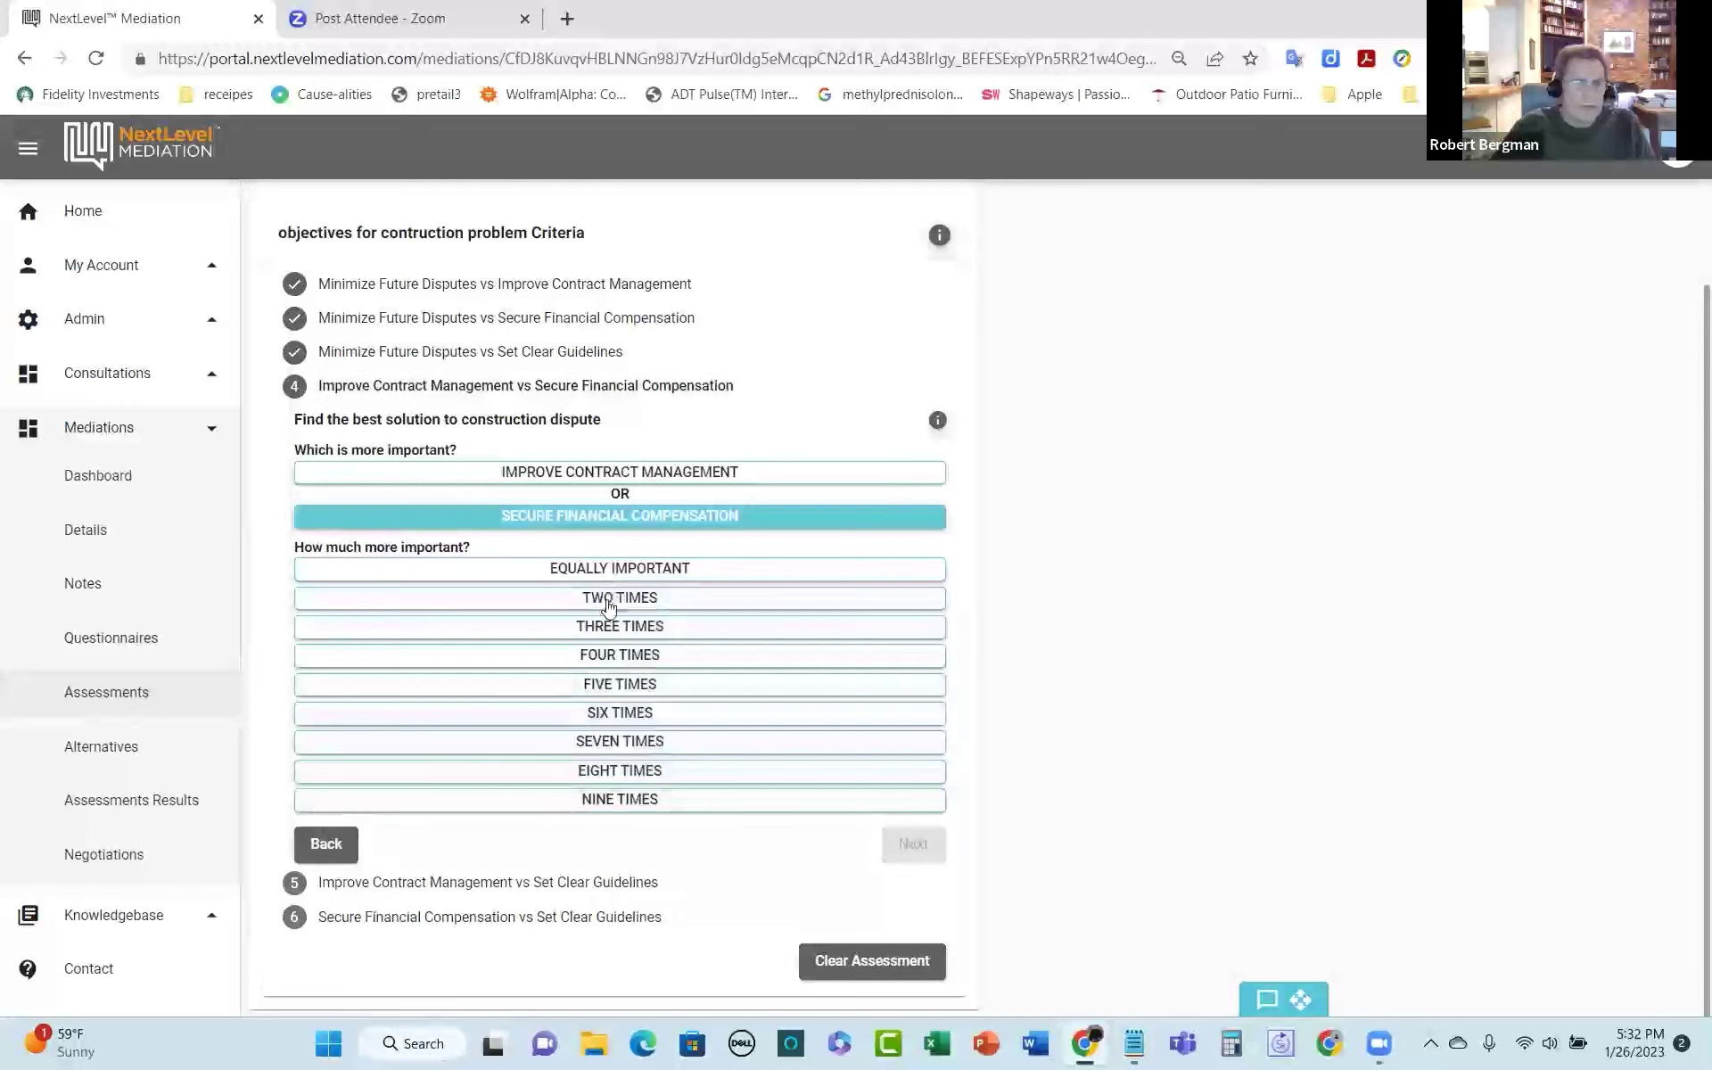
left_click(608, 629)
left_click(911, 849)
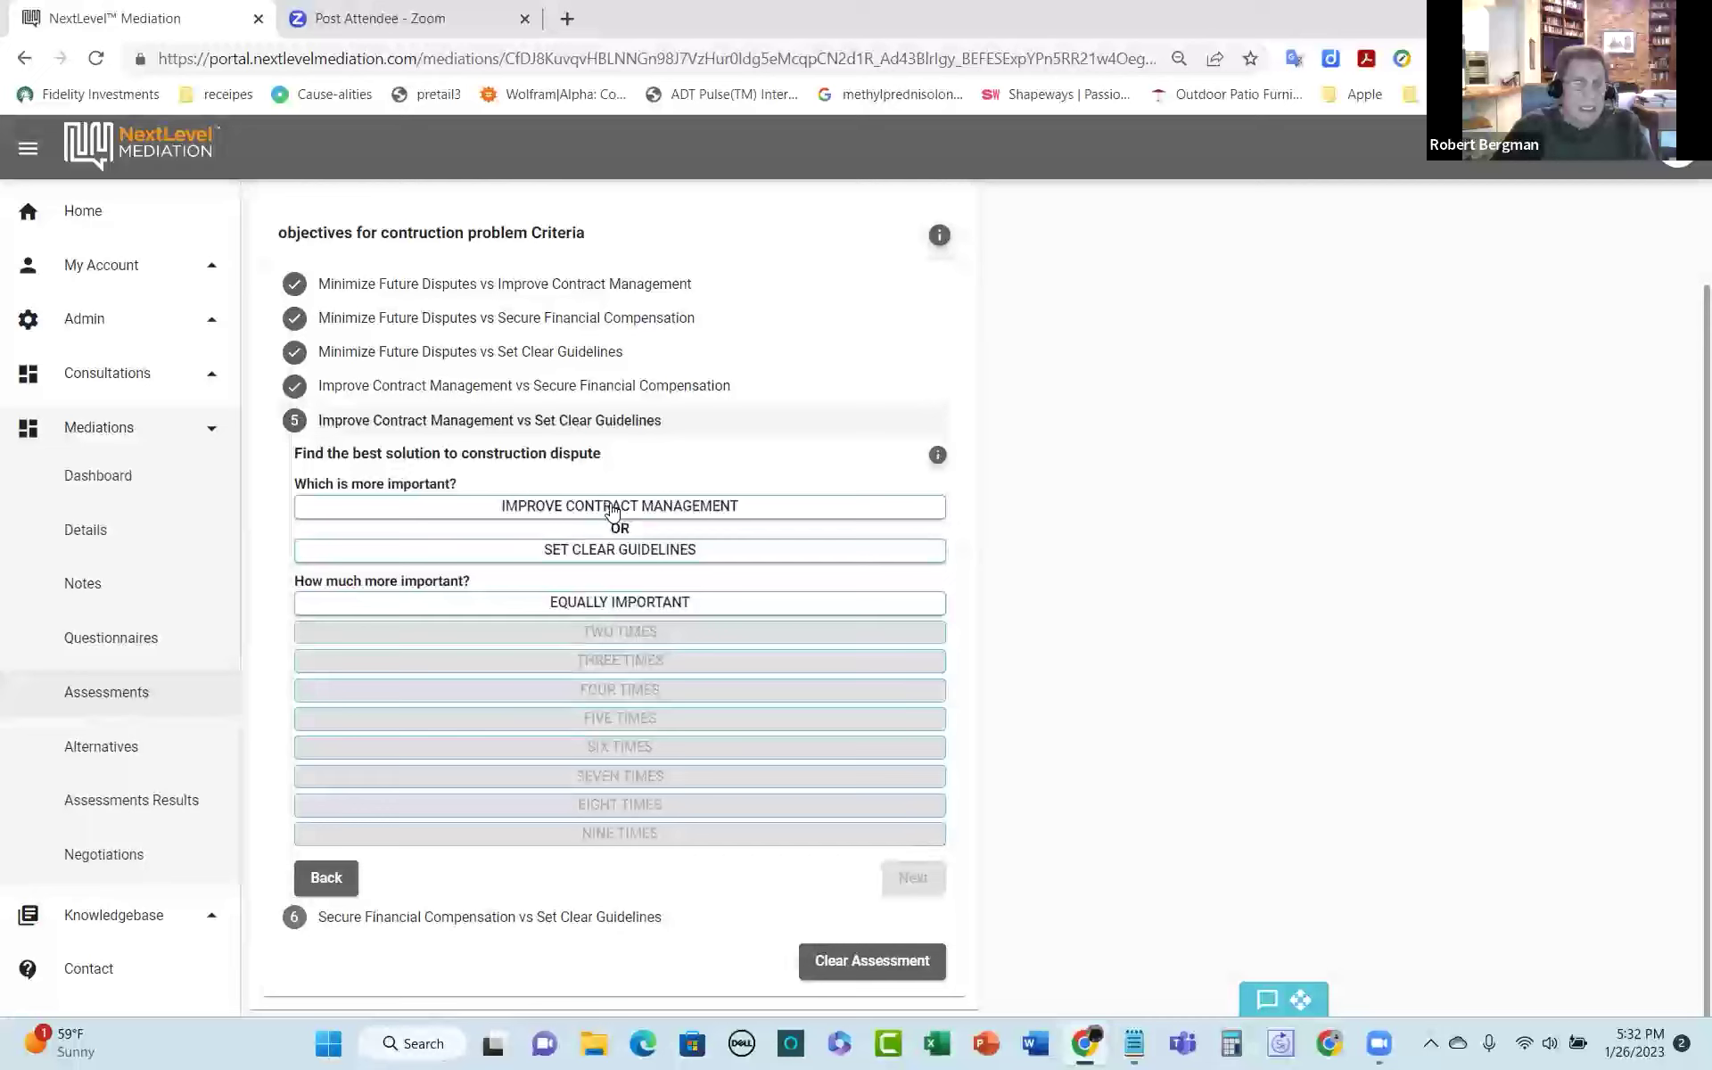
Step: Rate Improve Contract Management two times more important than Set Clear Guidelines
left_click(622, 508)
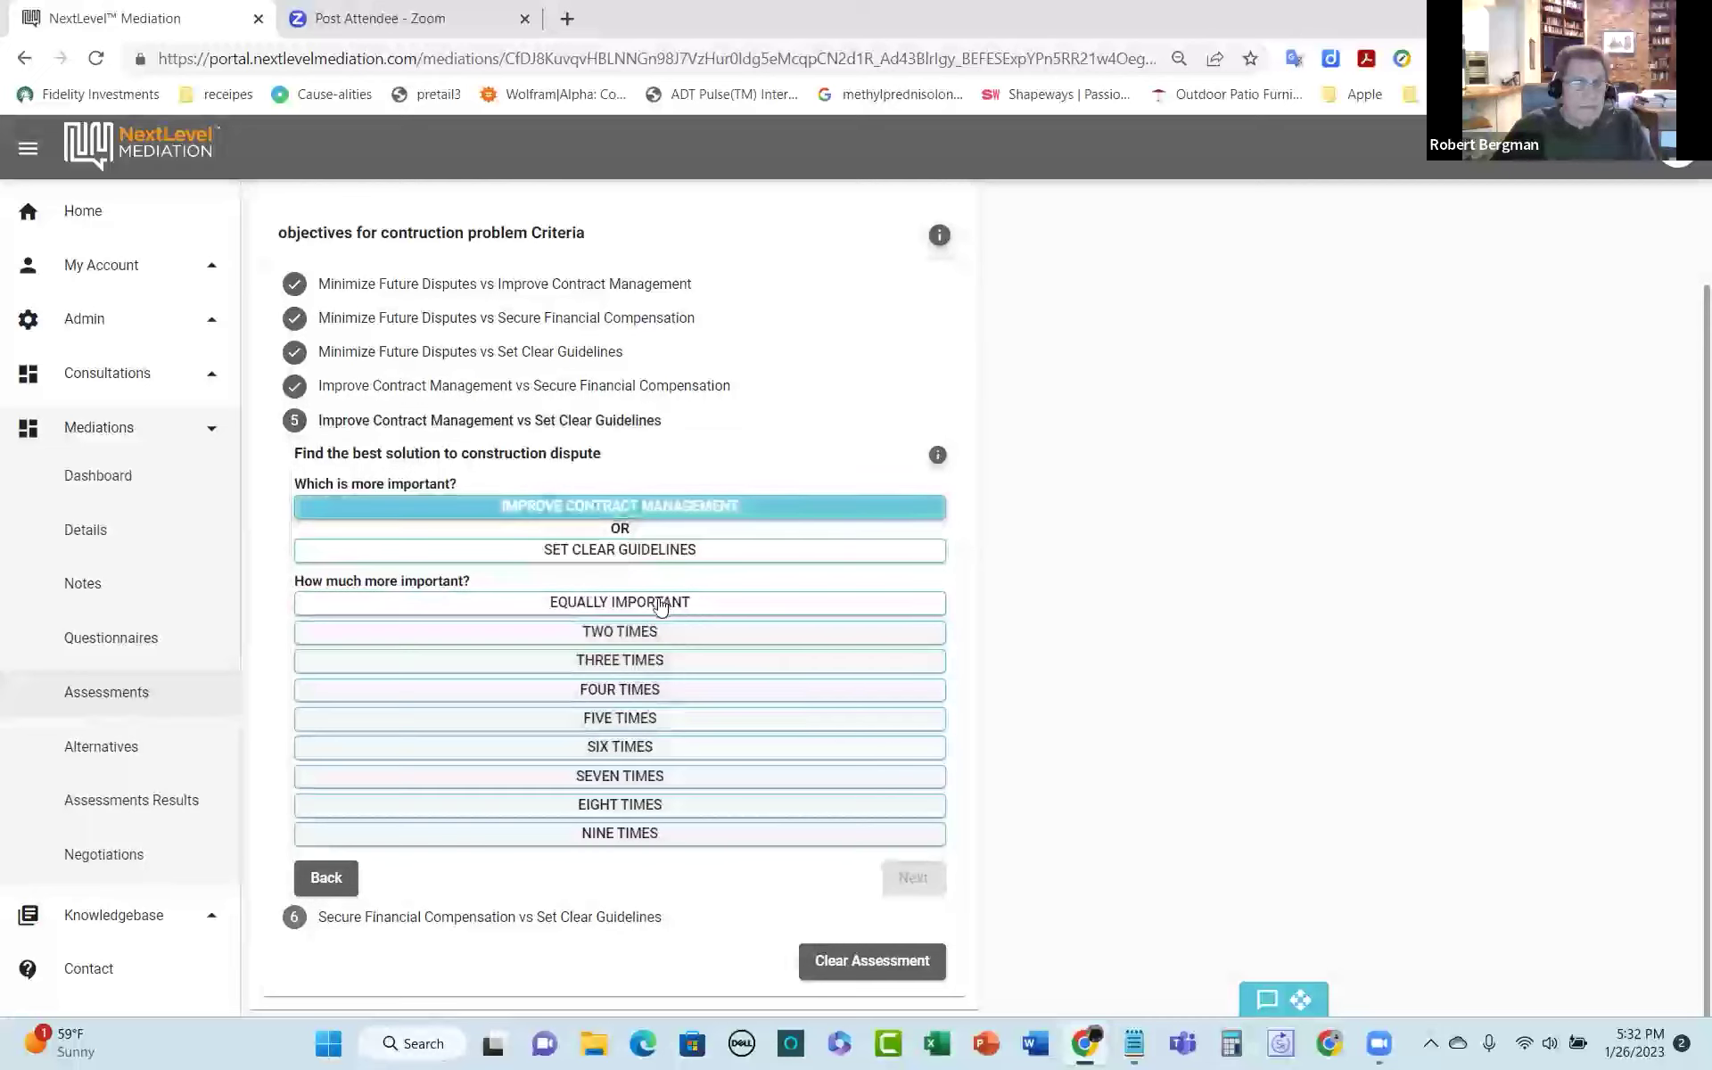
left_click(658, 631)
left_click(926, 879)
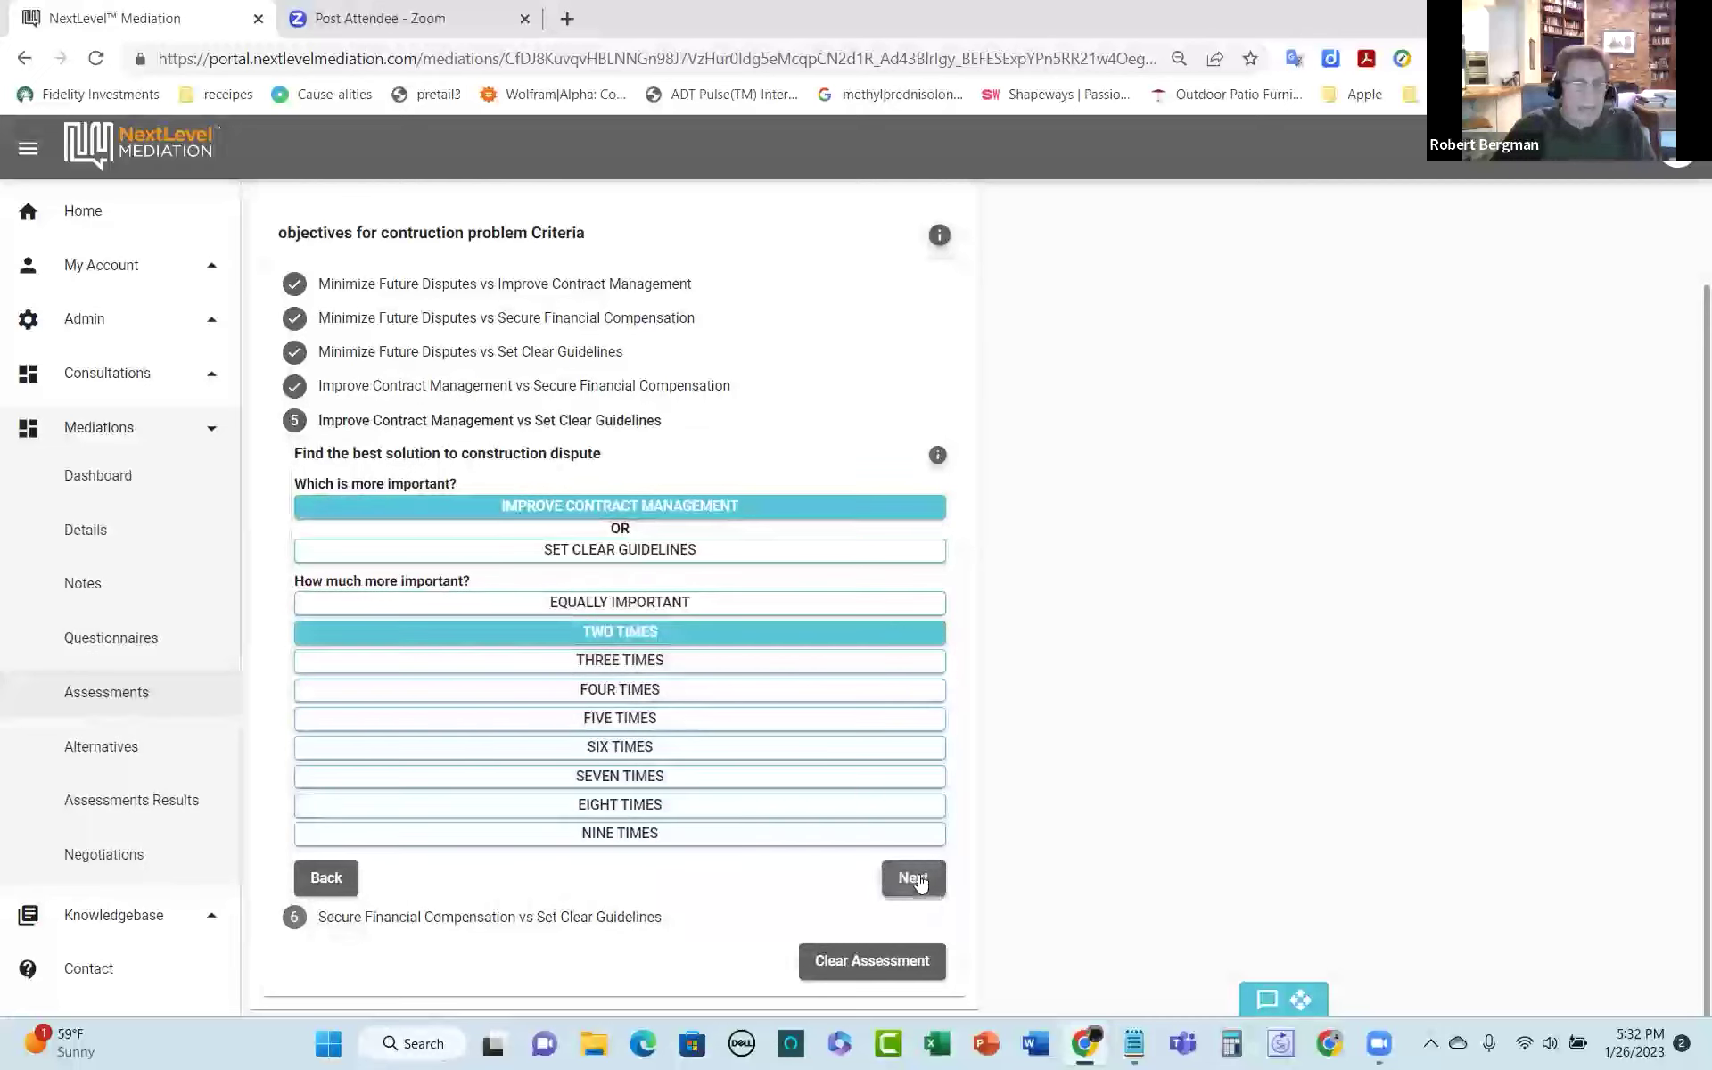
Step: Rate Secure Financial Compensation three times more important than Set Clear Guidelines, then complete the assessment and view its results
left_click(596, 539)
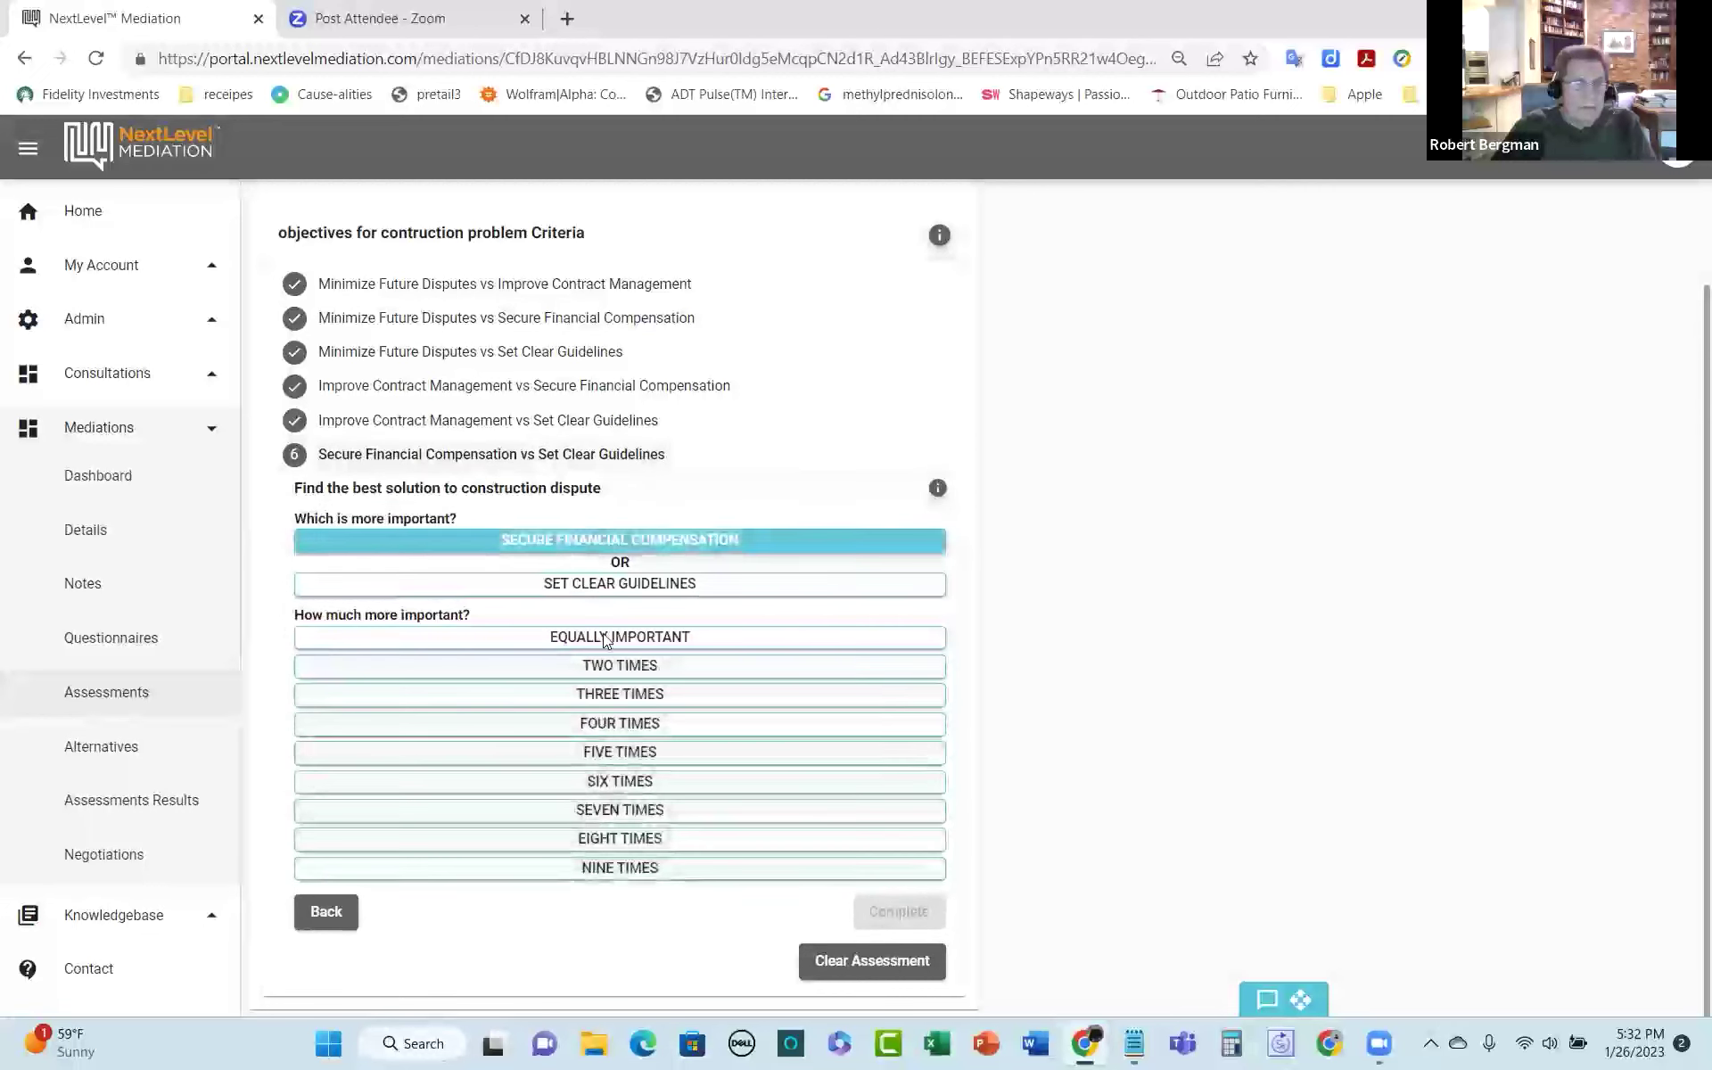
left_click(617, 695)
left_click(908, 922)
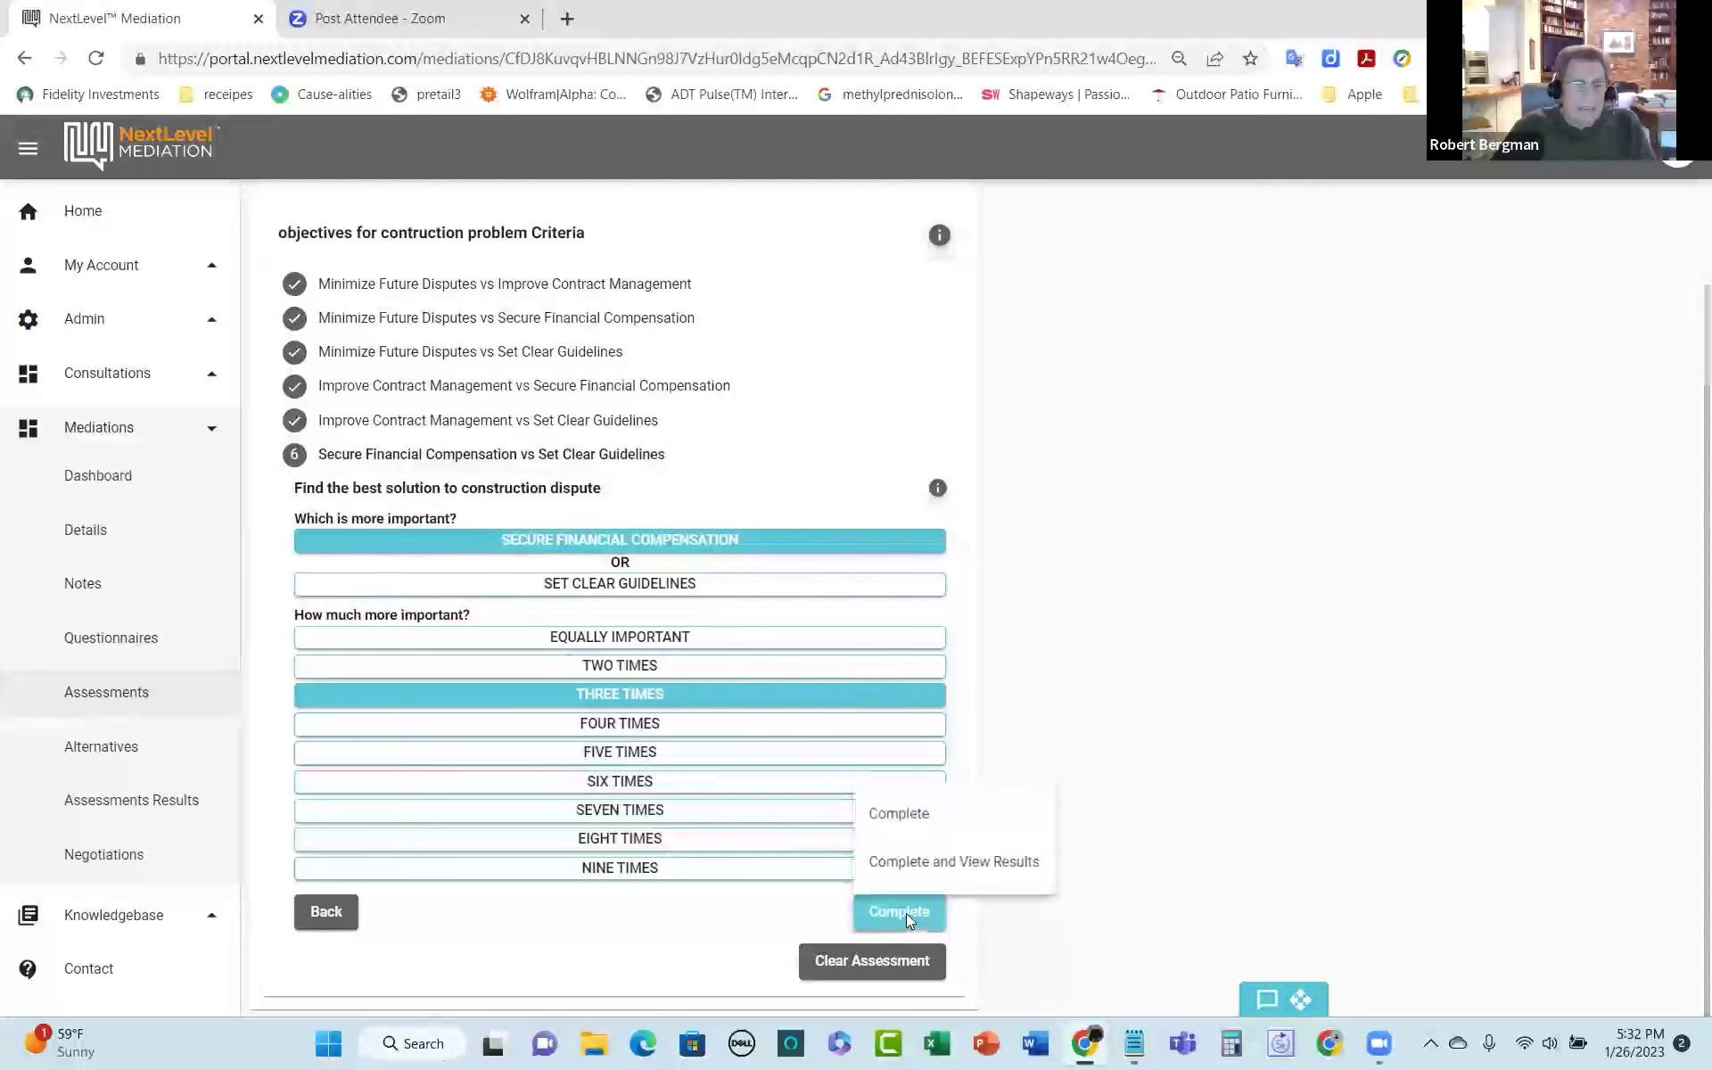
left_click(933, 867)
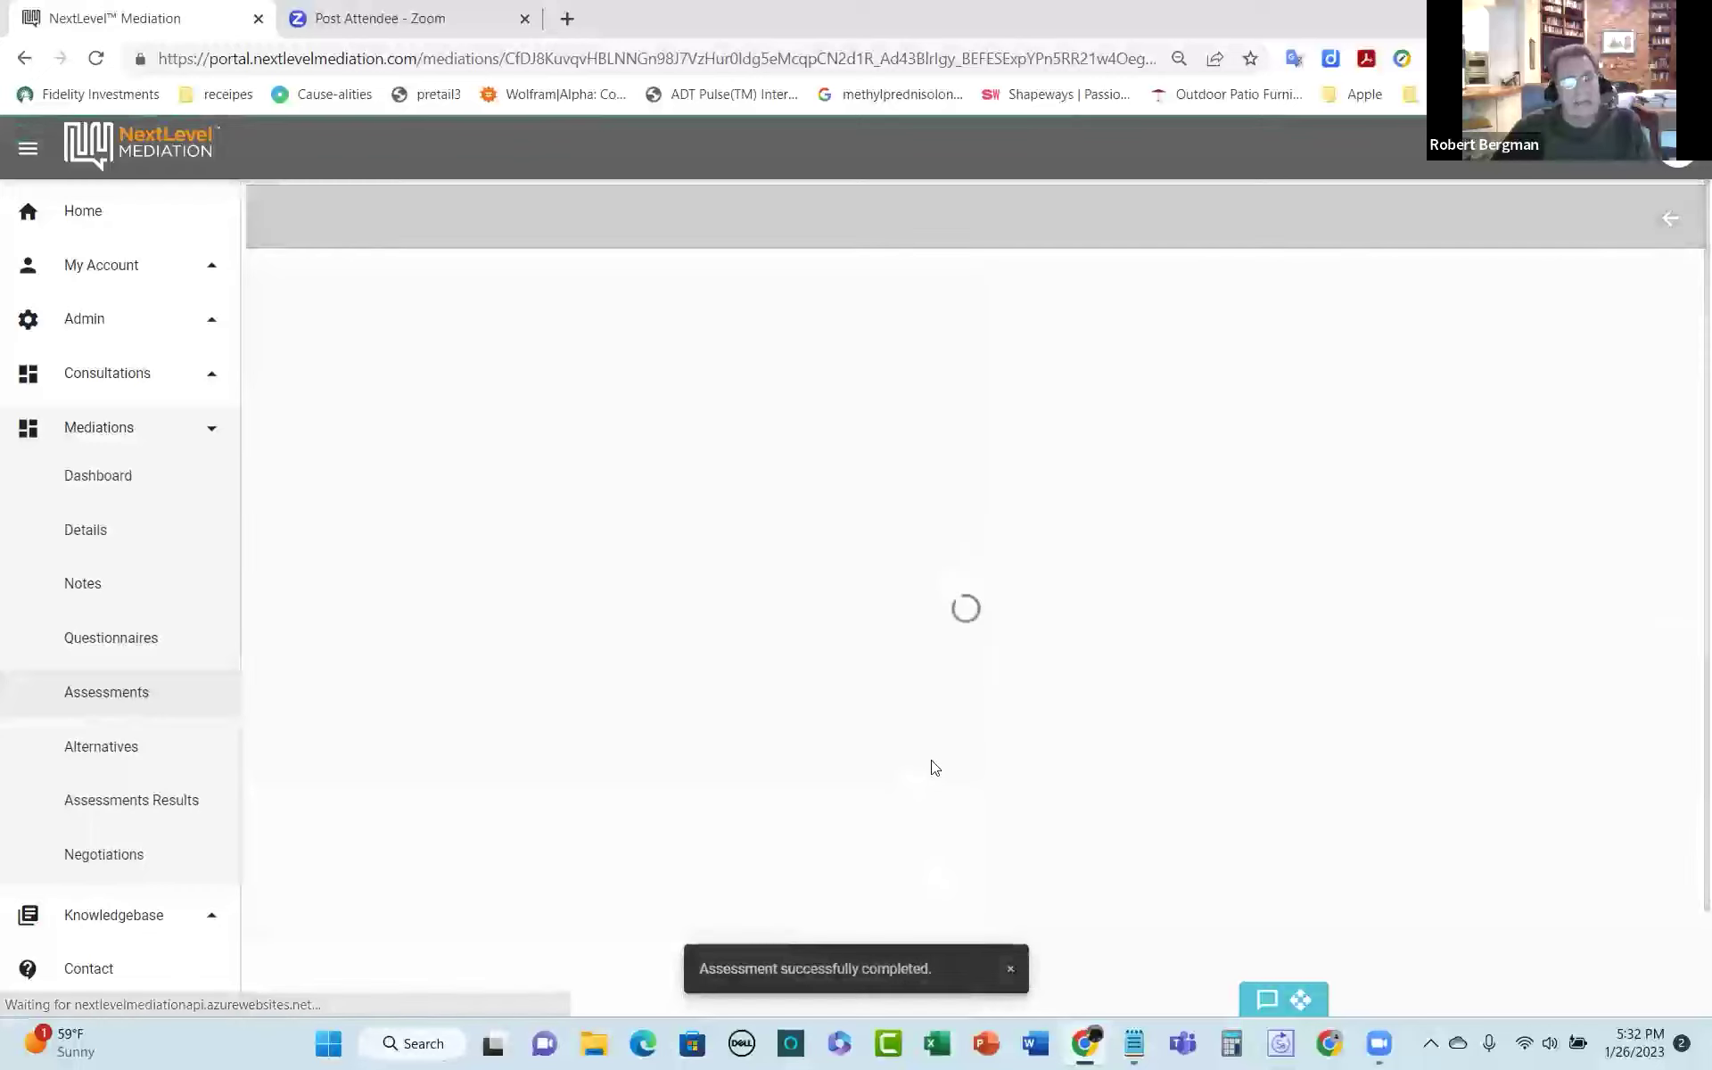